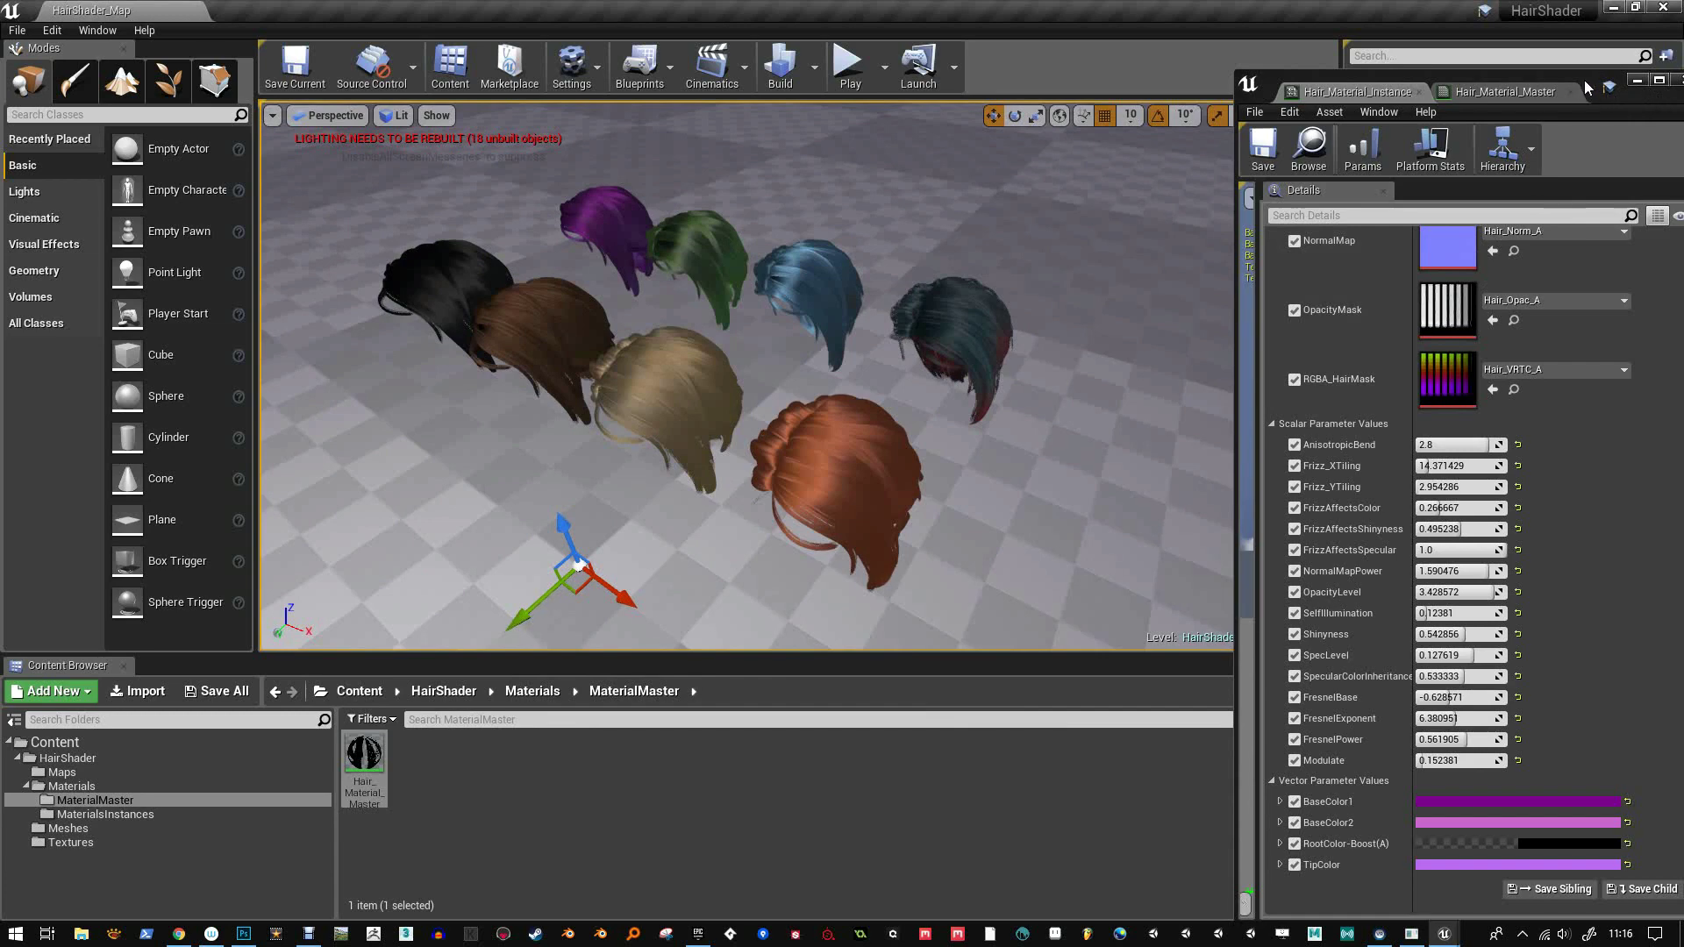
# Examine the coloured hair models from several angles alongside the texture and scalar parameters of the hair material instance
pyautogui.moveTo(1585, 88); pyautogui.dragTo(1560, 80)
pyautogui.keyDown('alt'); pyautogui.moveTo(650, 323); pyautogui.dragTo(958, 470); pyautogui.keyUp('alt')
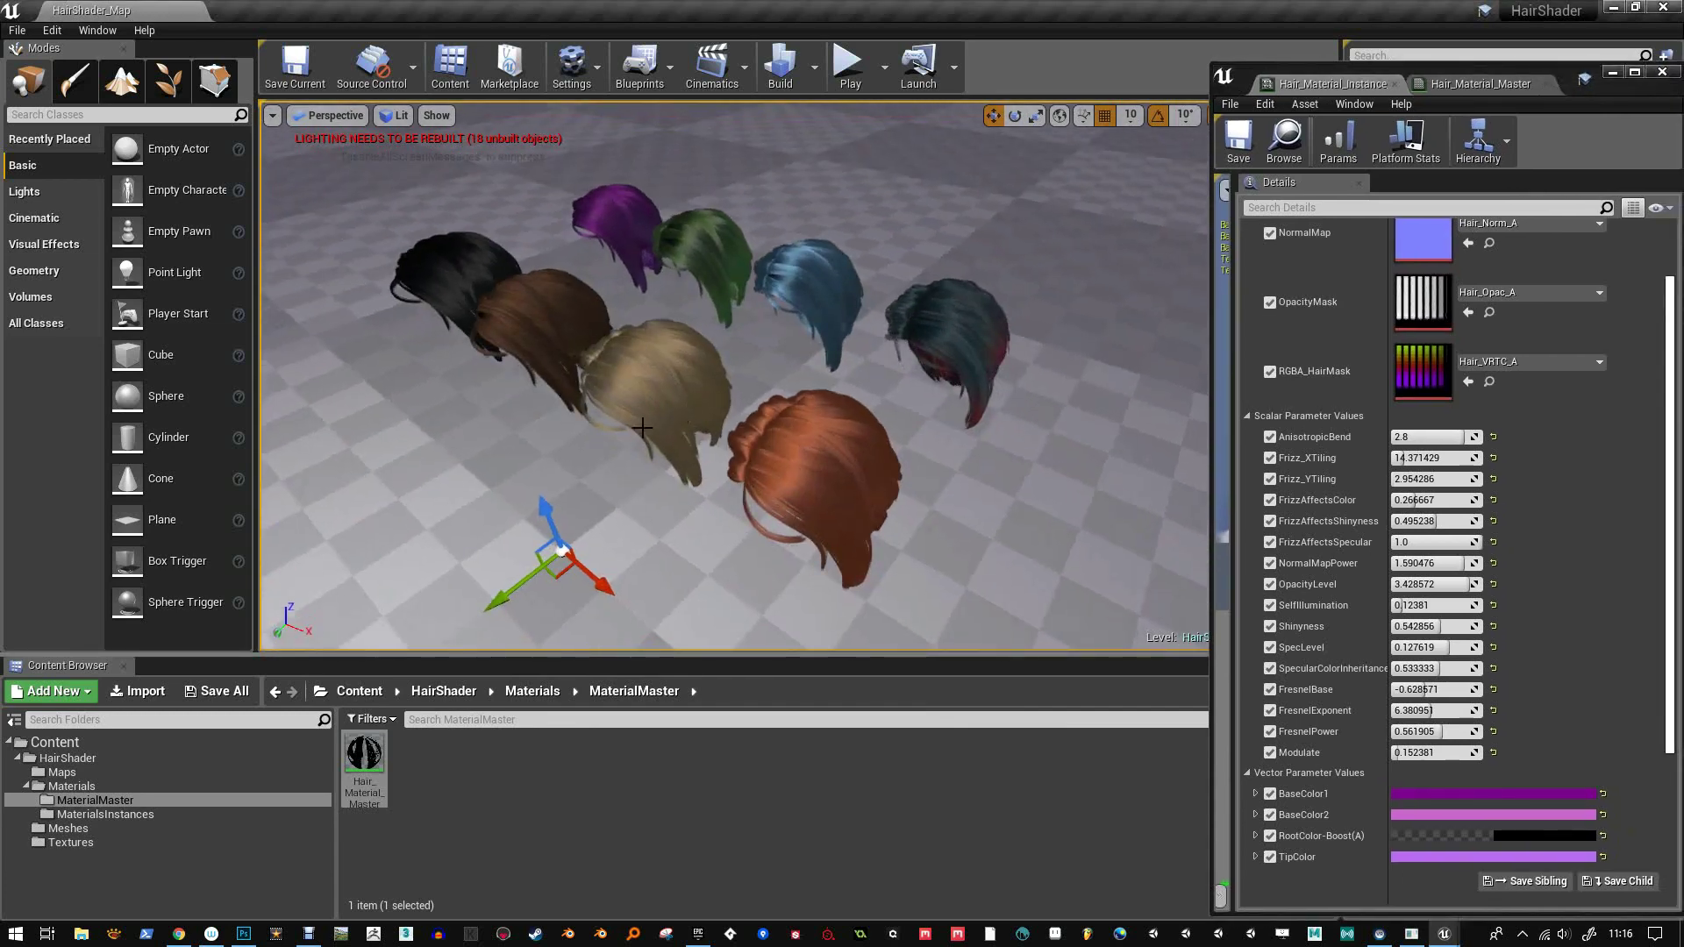
pyautogui.moveTo(540, 362); pyautogui.dragTo(514, 330)
pyautogui.moveTo(738, 379); pyautogui.dragTo(787, 372)
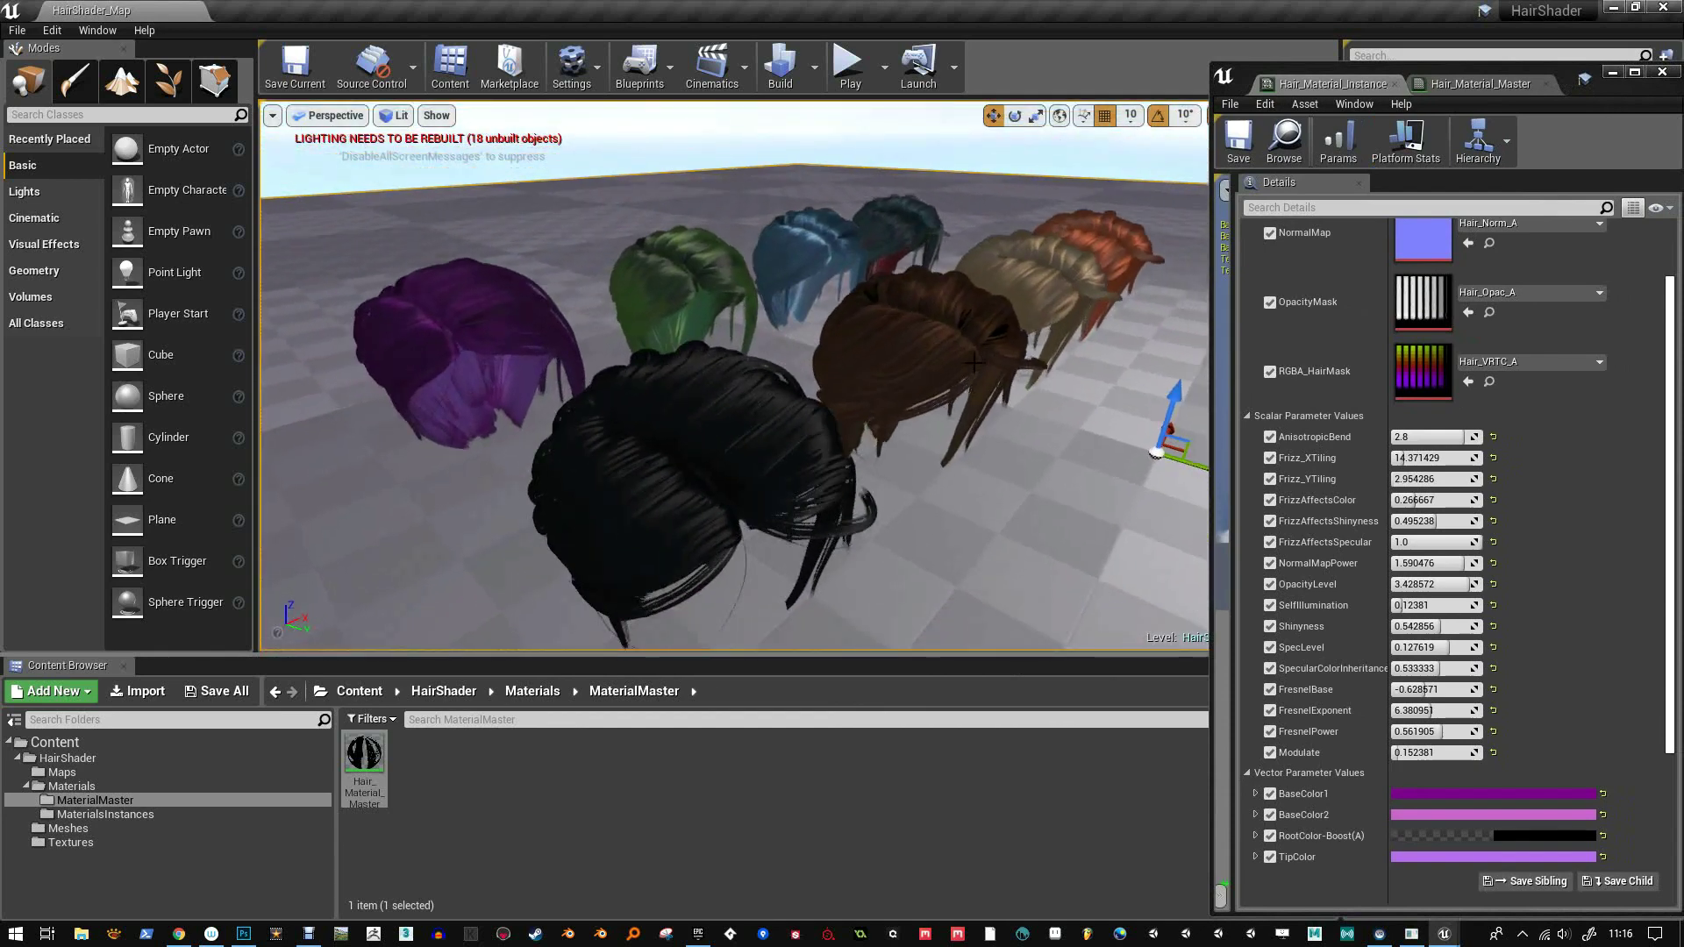
pyautogui.keyDown('alt'); pyautogui.moveTo(973, 362); pyautogui.dragTo(1166, 412); pyautogui.keyUp('alt')
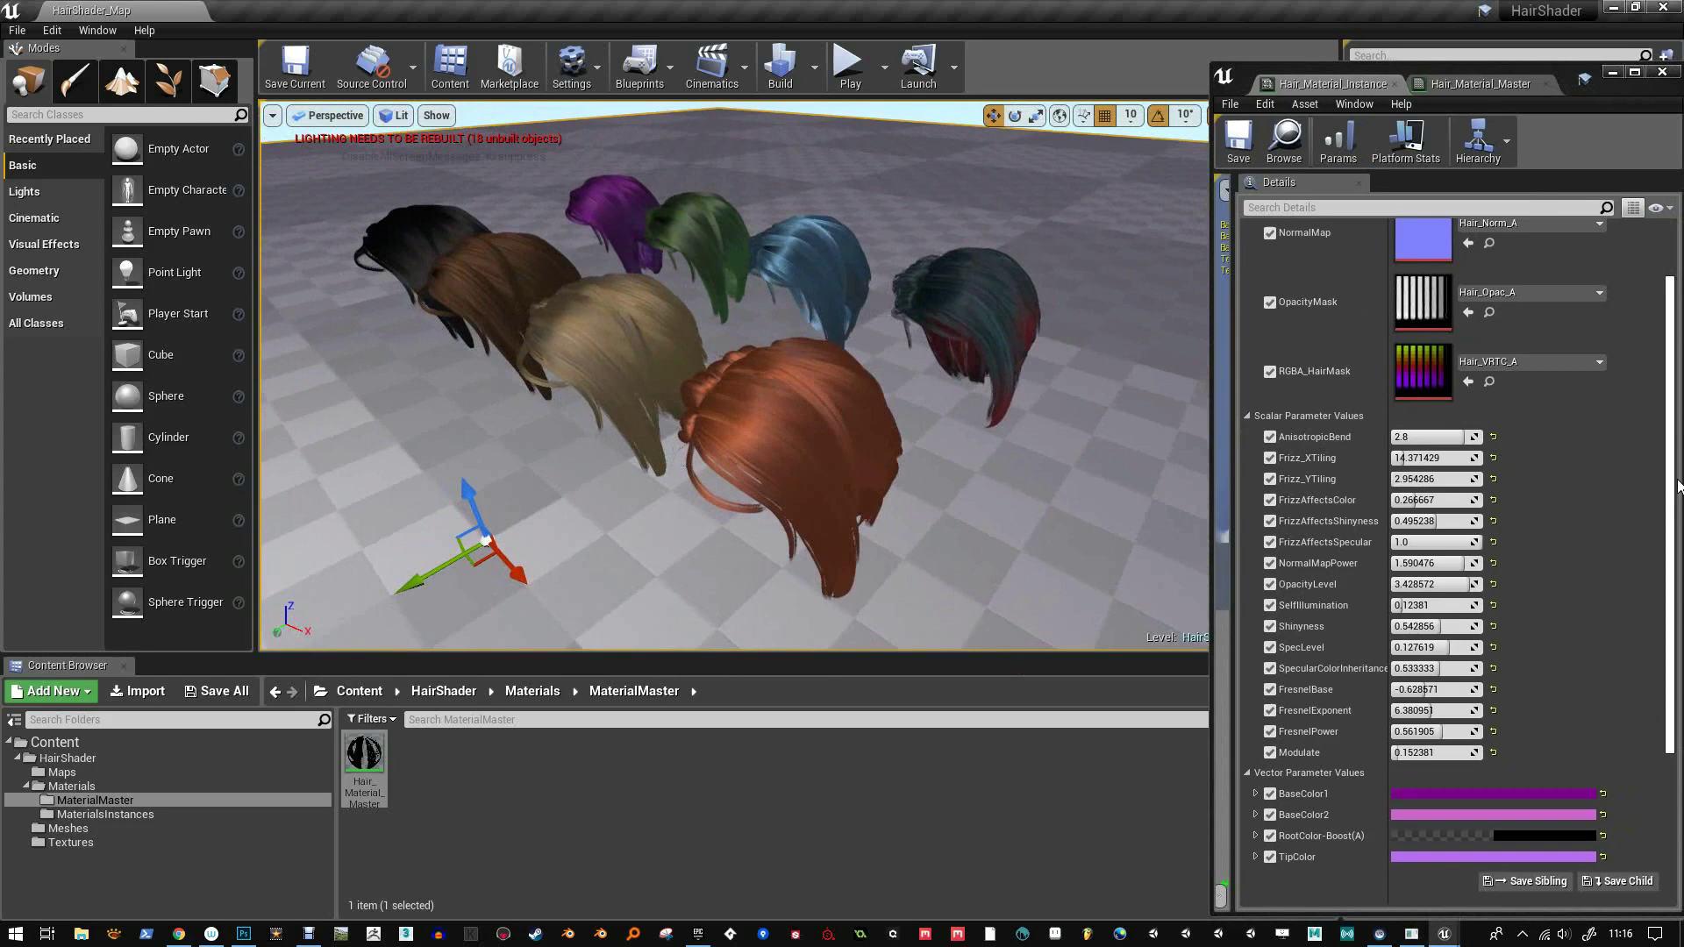
pyautogui.scroll(3, 1420, 456)
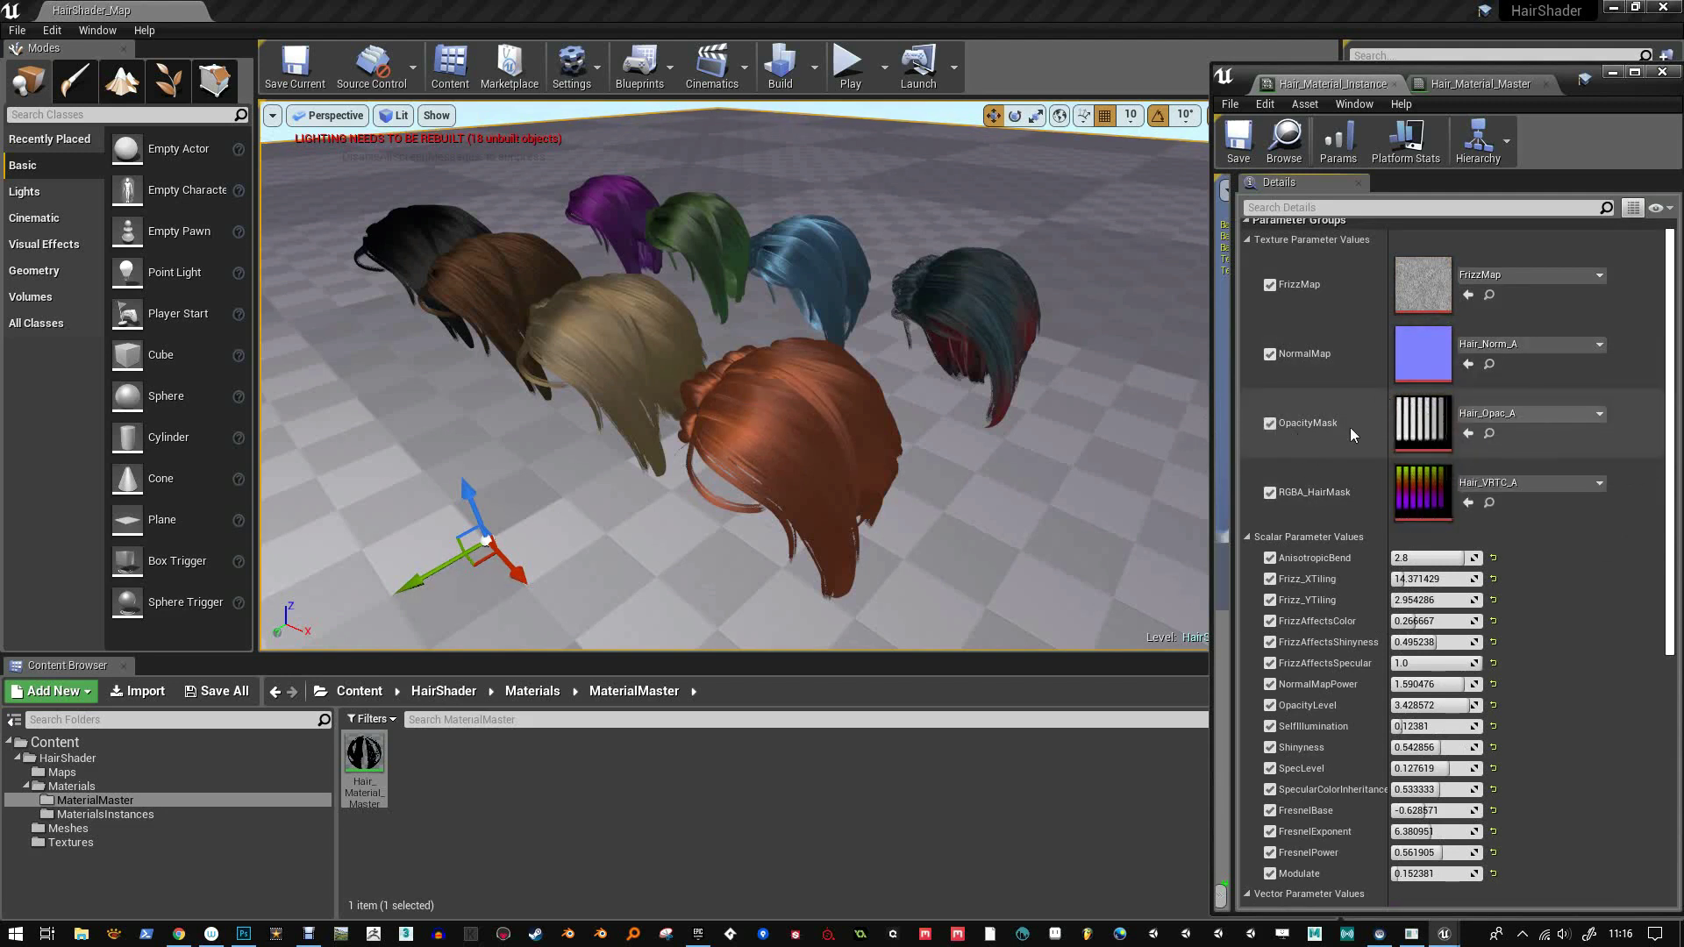
pyautogui.keyDown('alt'); pyautogui.moveTo(858, 419); pyautogui.dragTo(863, 376); pyautogui.keyUp('alt')
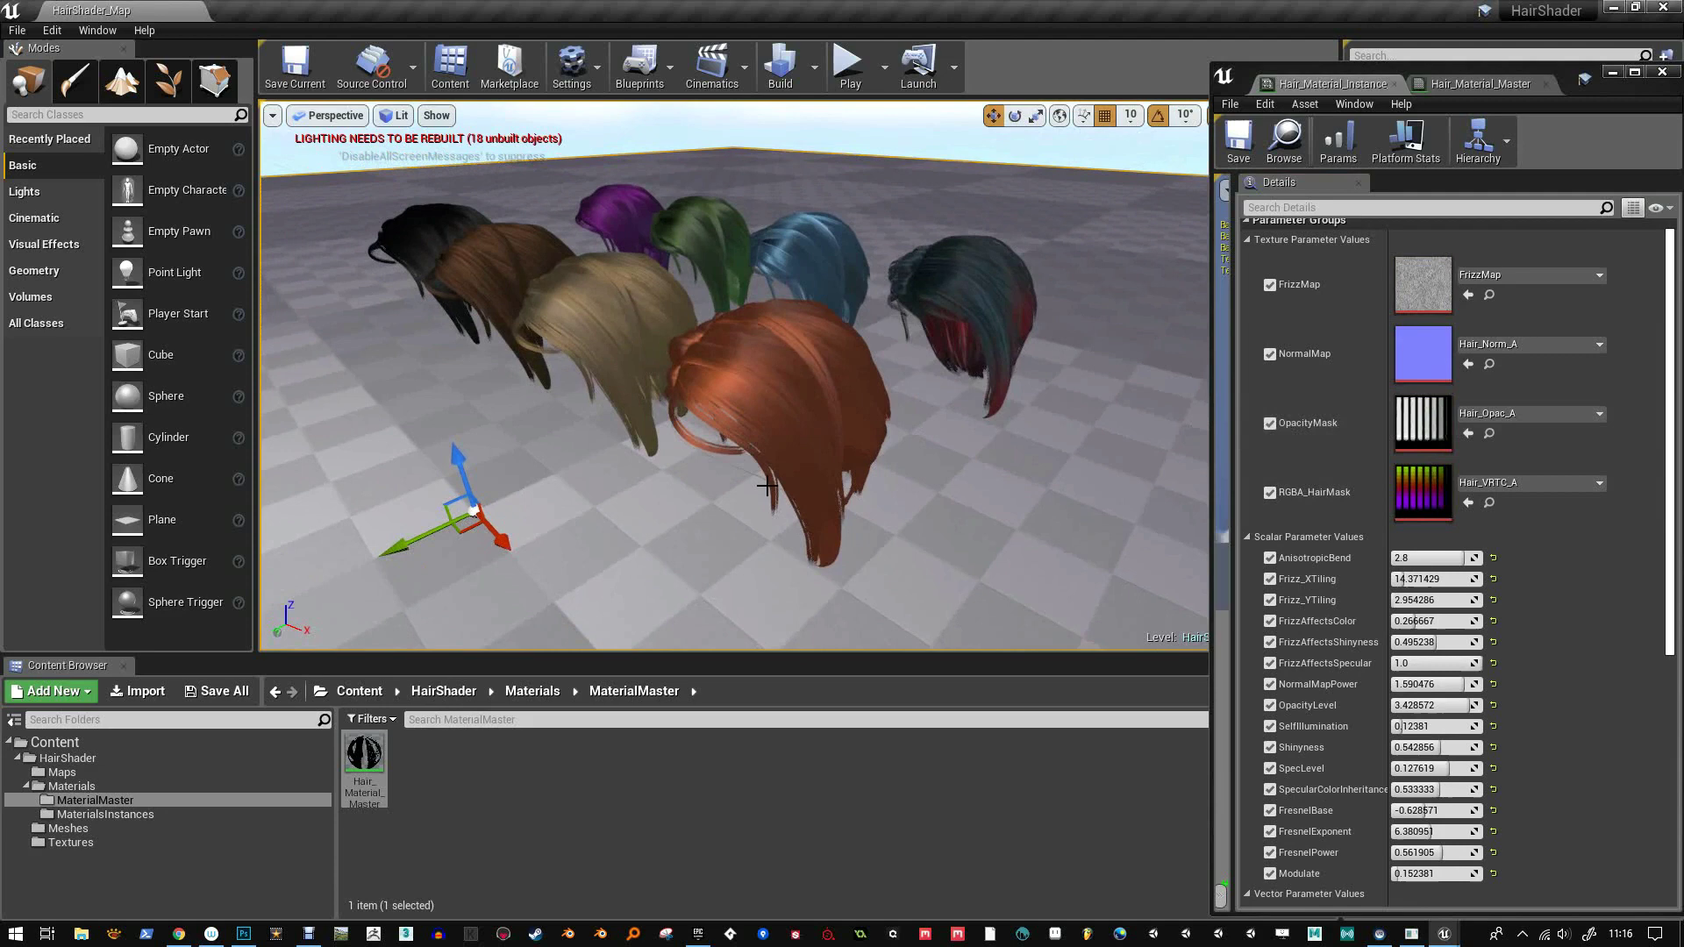
pyautogui.moveTo(828, 546); pyautogui.dragTo(783, 484, button='right')
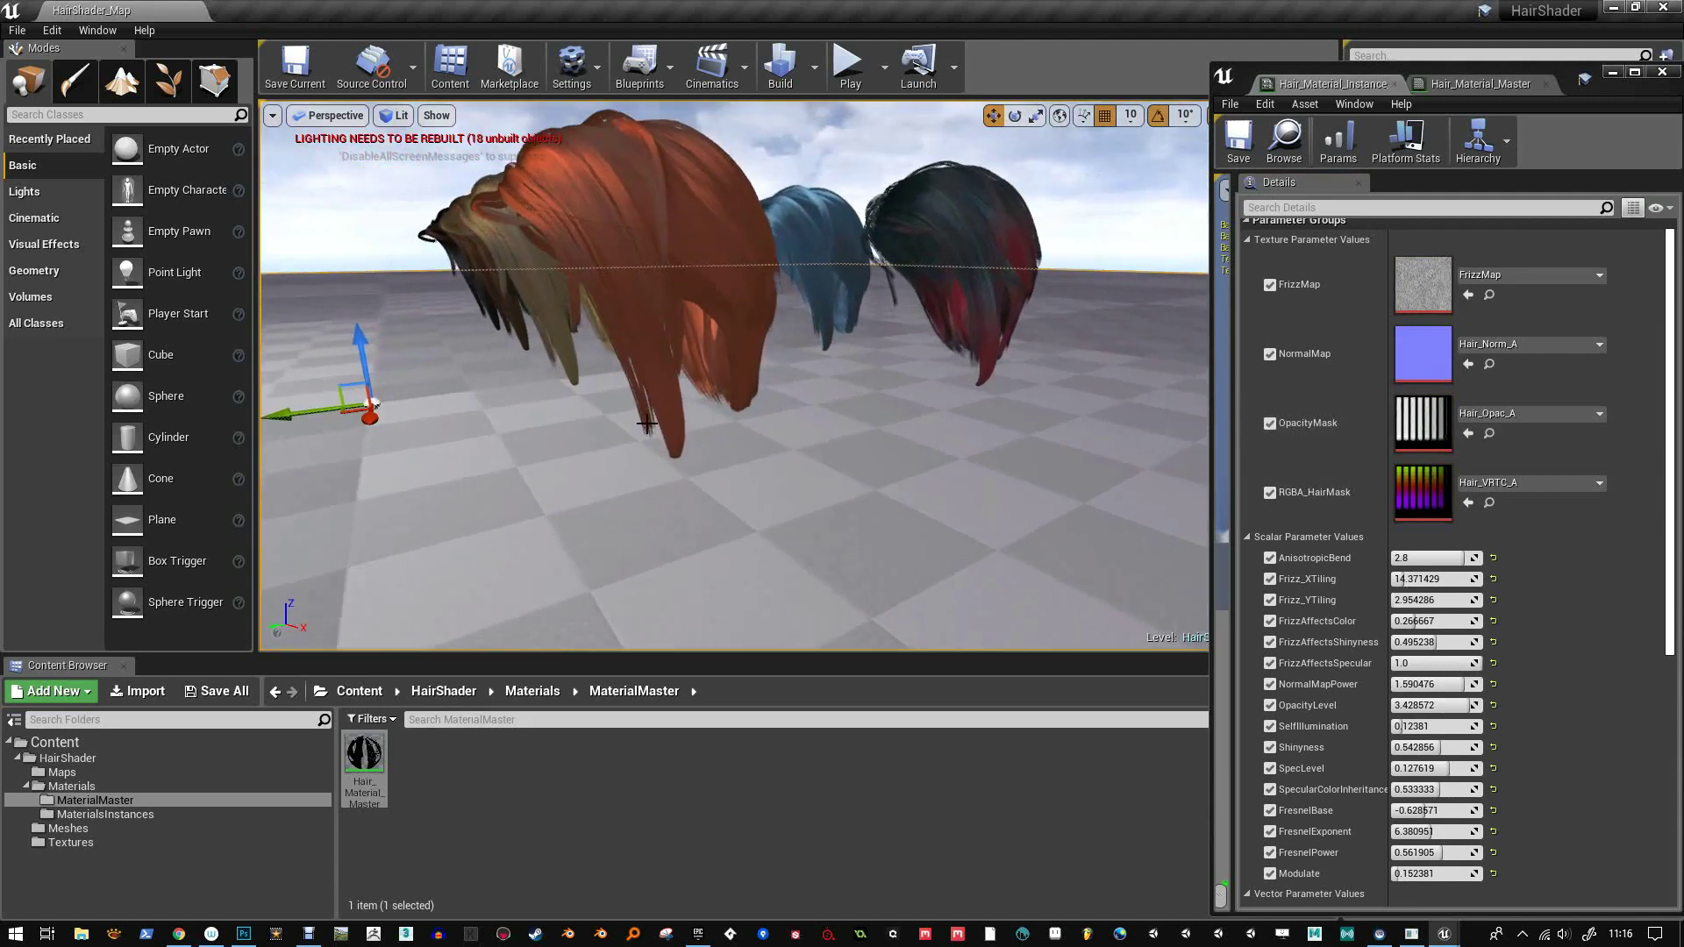
pyautogui.keyDown('alt'); pyautogui.moveTo(714, 436); pyautogui.dragTo(770, 472); pyautogui.keyUp('alt')
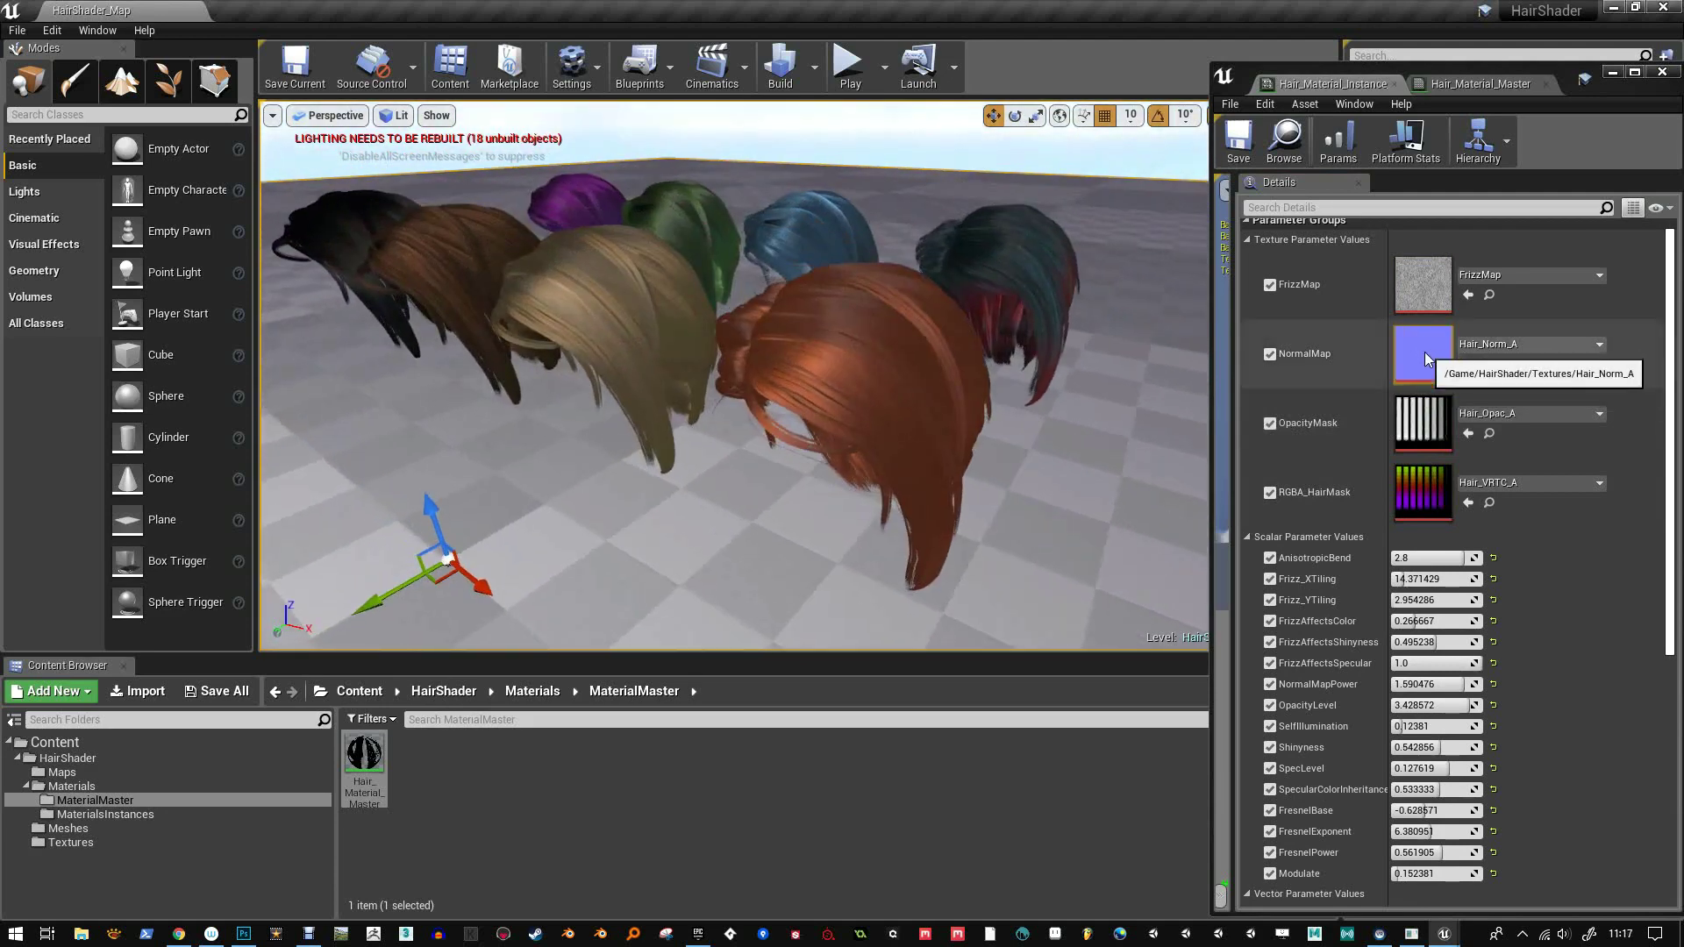
pyautogui.moveTo(929, 361); pyautogui.dragTo(930, 361, button='right')
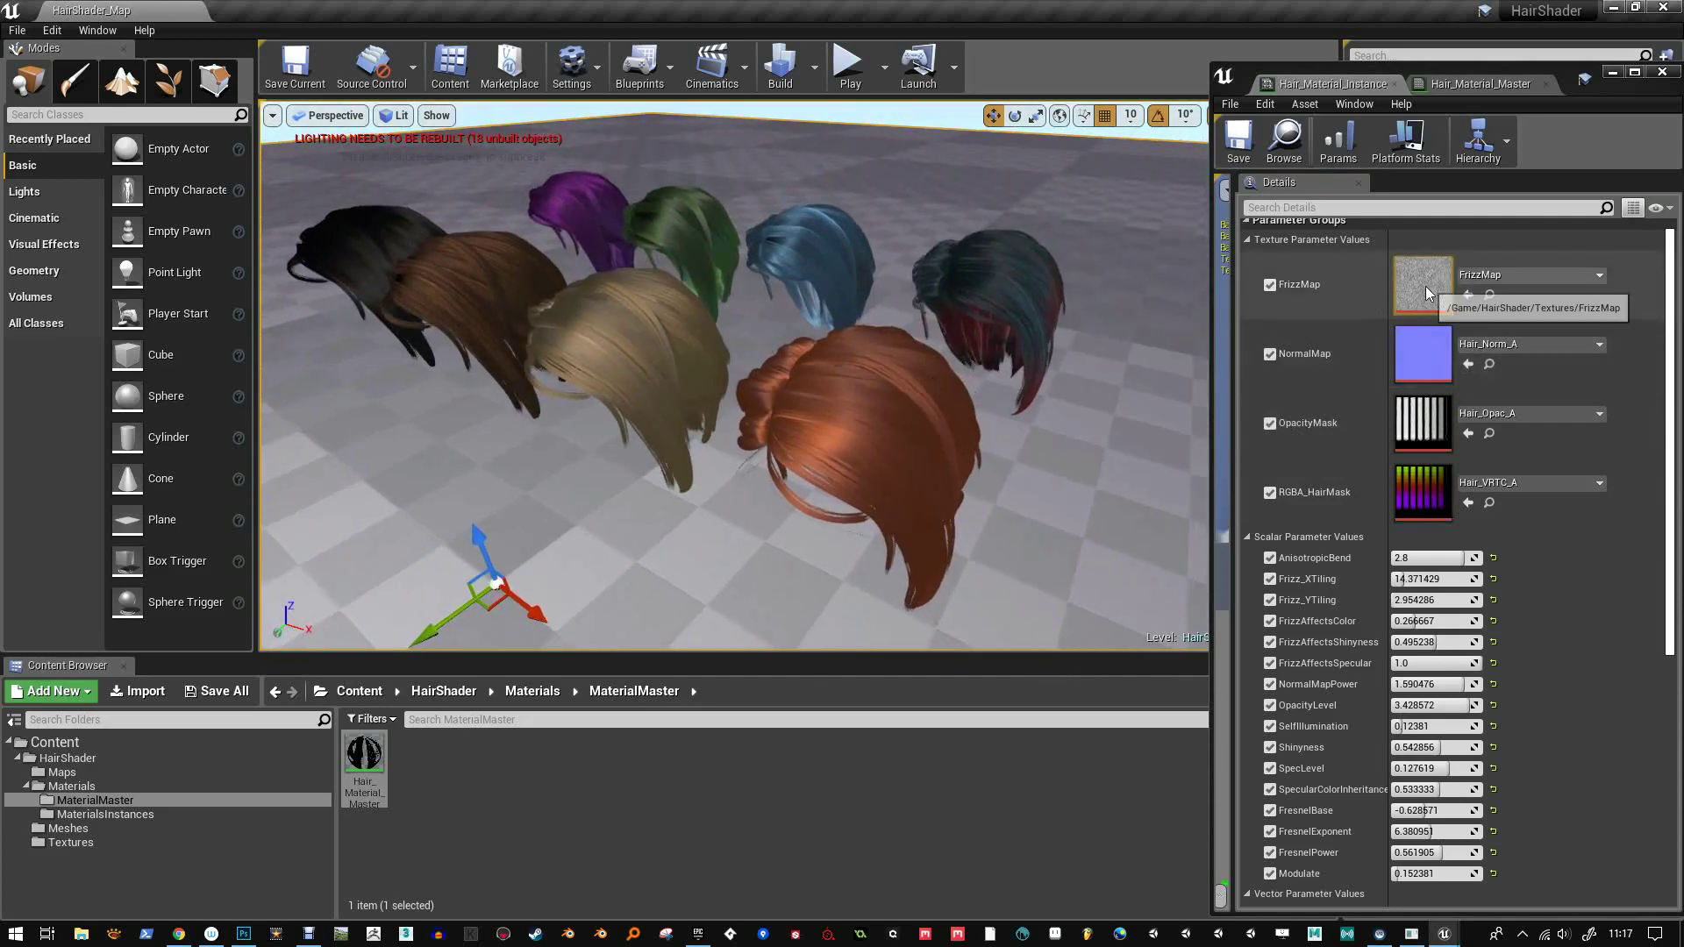
pyautogui.keyDown('alt'); pyautogui.moveTo(875, 323); pyautogui.dragTo(917, 355); pyautogui.keyUp('alt')
pyautogui.keyDown('alt'); pyautogui.moveTo(875, 386); pyautogui.dragTo(947, 491, button='right'); pyautogui.keyUp('alt')
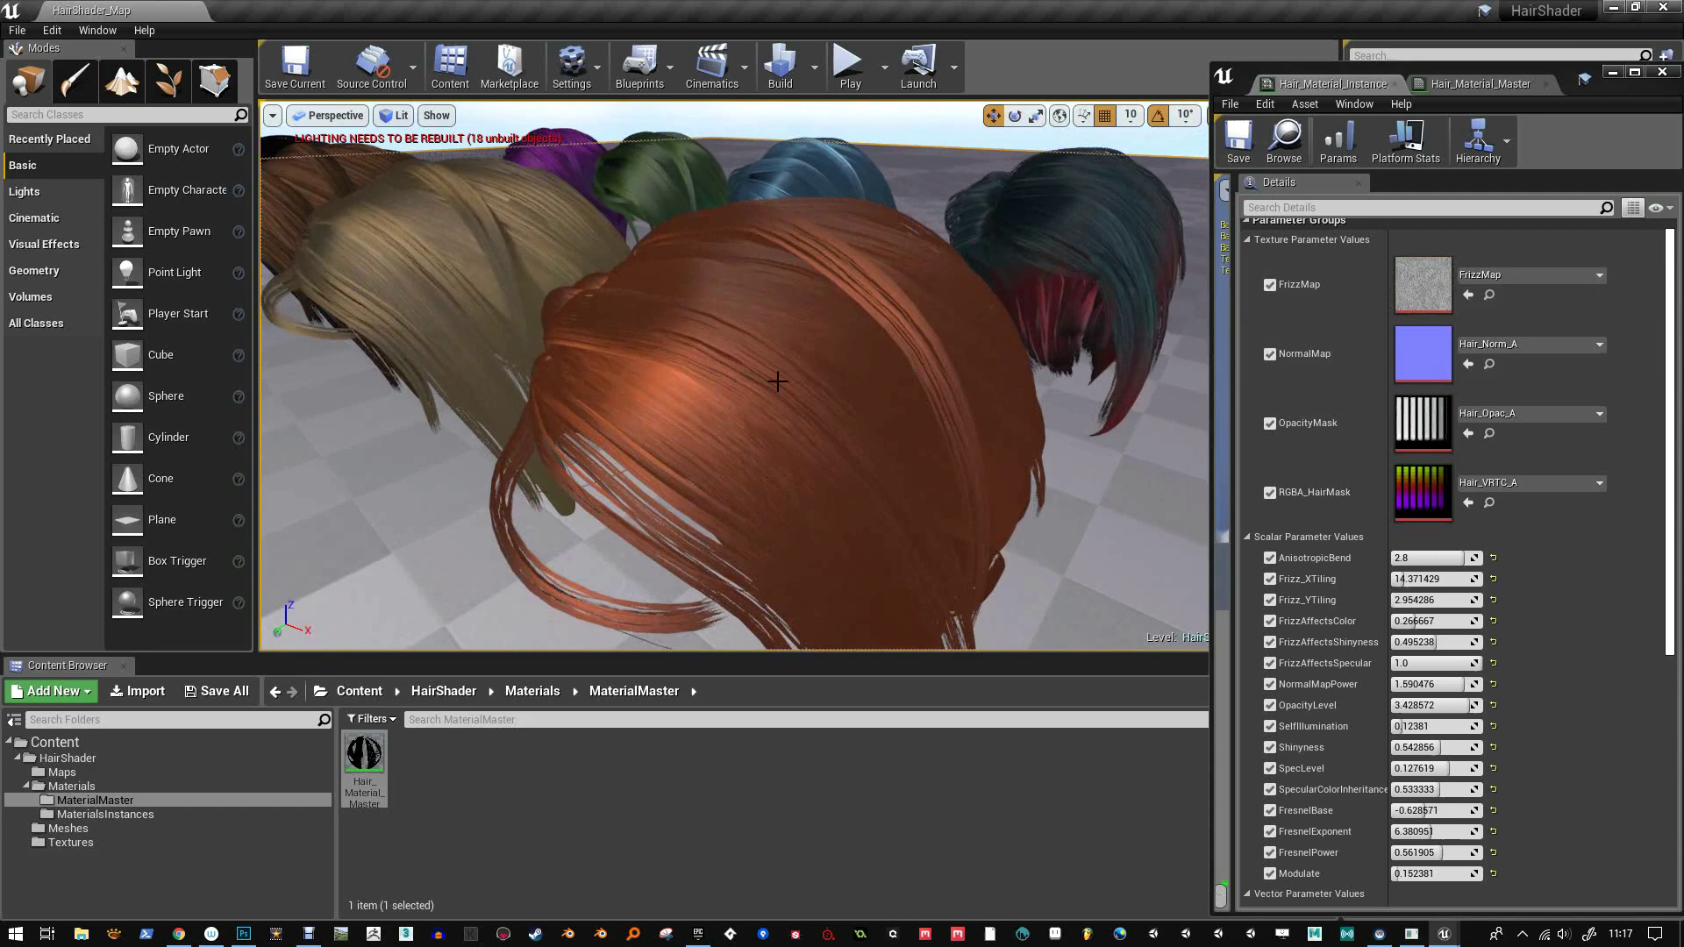
pyautogui.scroll(-10, 853, 415)
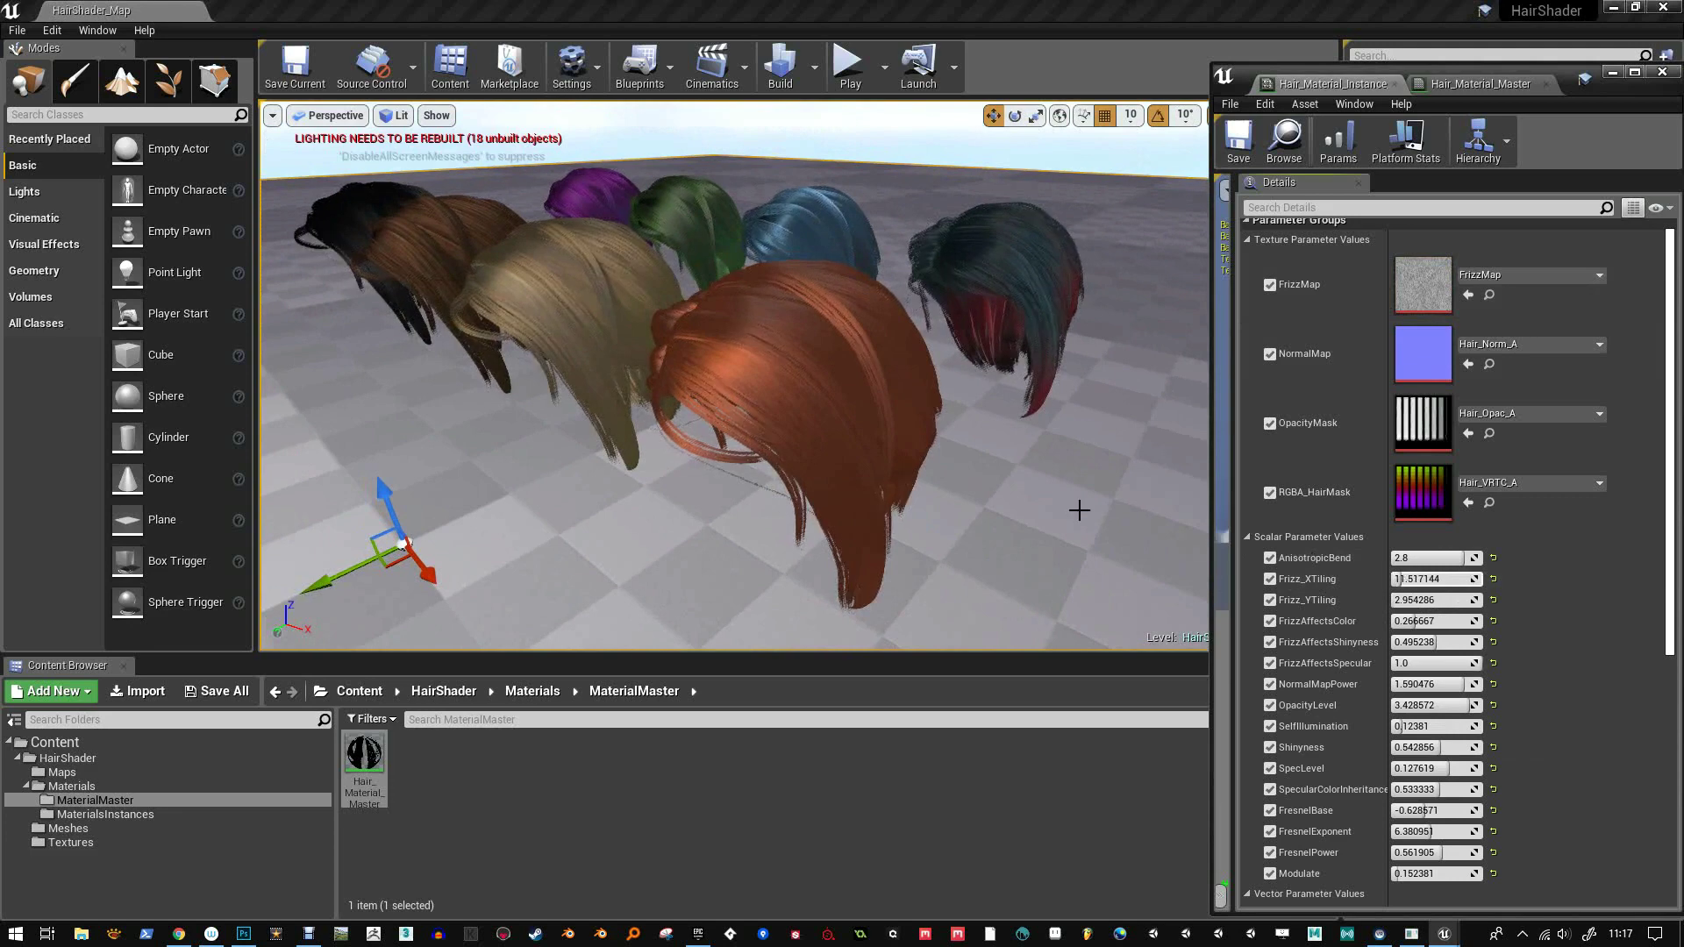
pyautogui.hotkey('ctrl', 'z')
# Duplicate the purple hair model, place the copy beside the original on open floor and frame it
pyautogui.keyDown('alt'); pyautogui.moveTo(998, 484); pyautogui.dragTo(1265, 531); pyautogui.keyUp('alt')
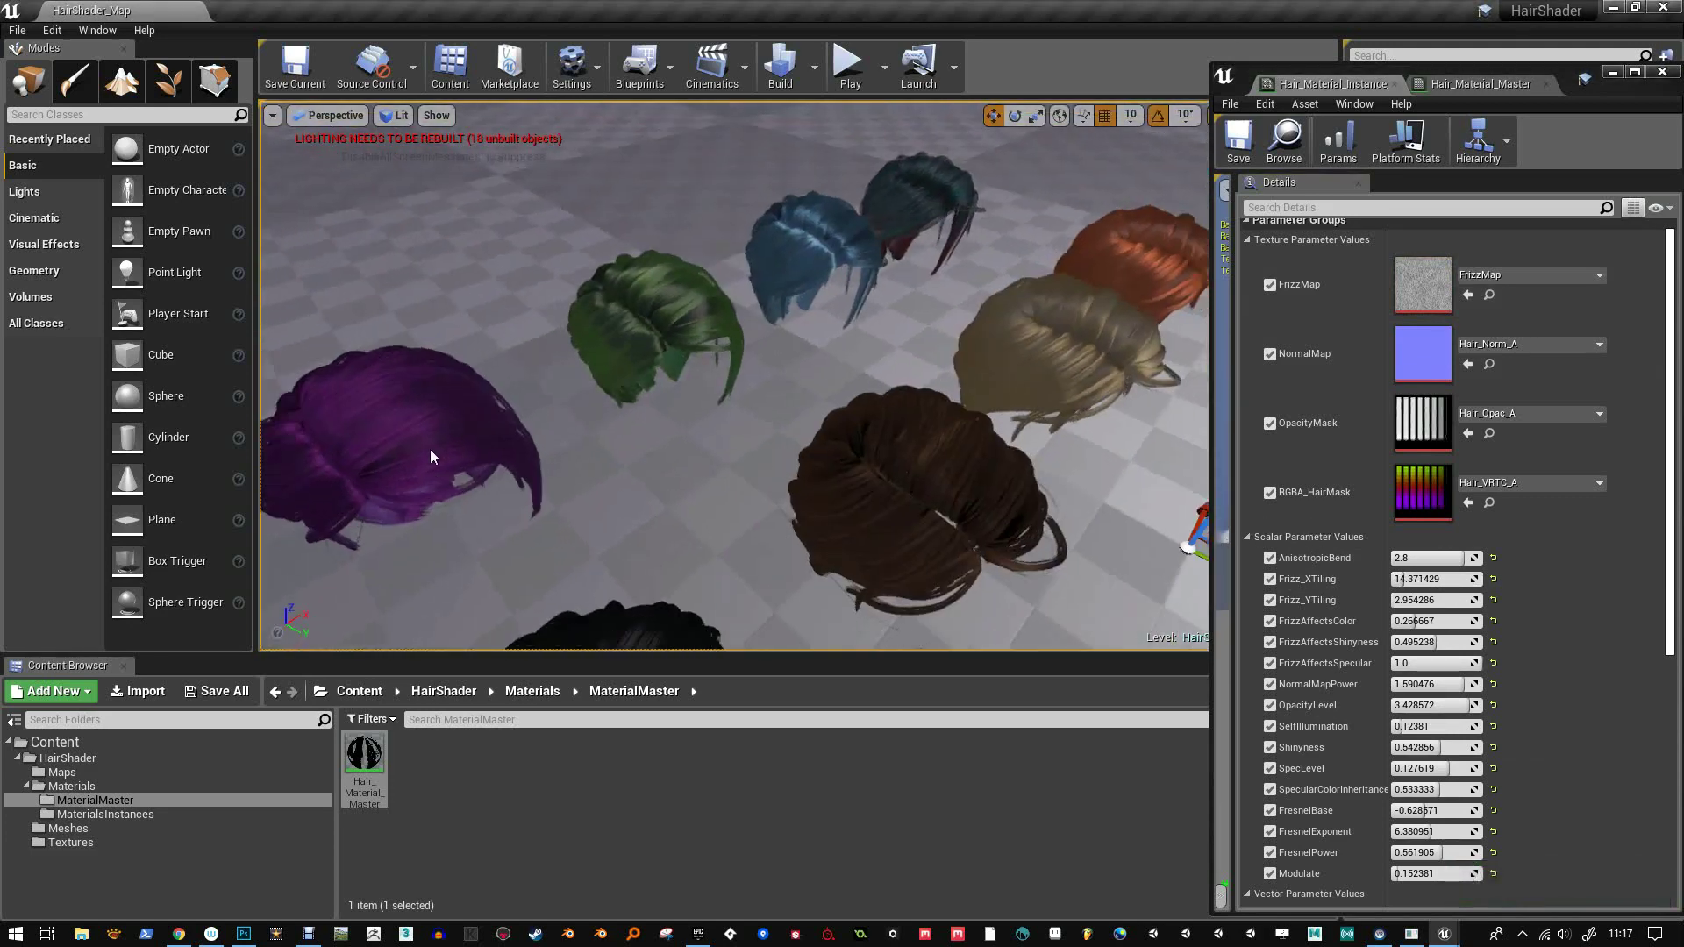
pyautogui.scroll(-3, 578, 450)
pyautogui.click(484, 461)
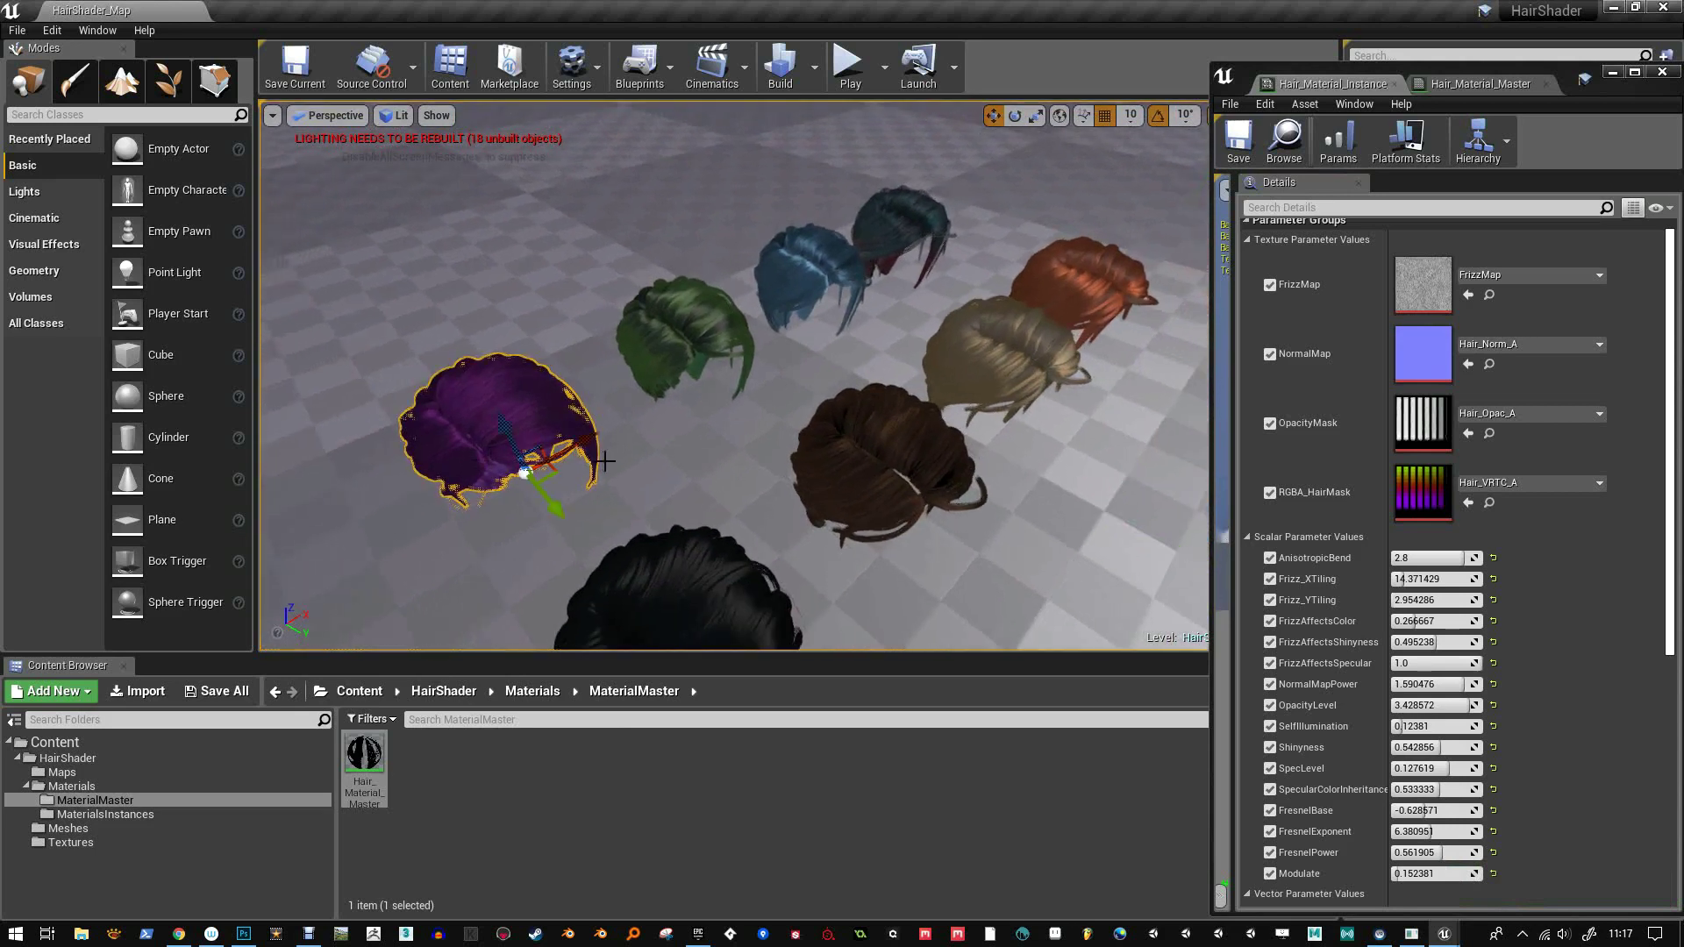
pyautogui.keyDown('alt'); pyautogui.moveTo(550, 507); pyautogui.dragTo(417, 382); pyautogui.keyUp('alt')
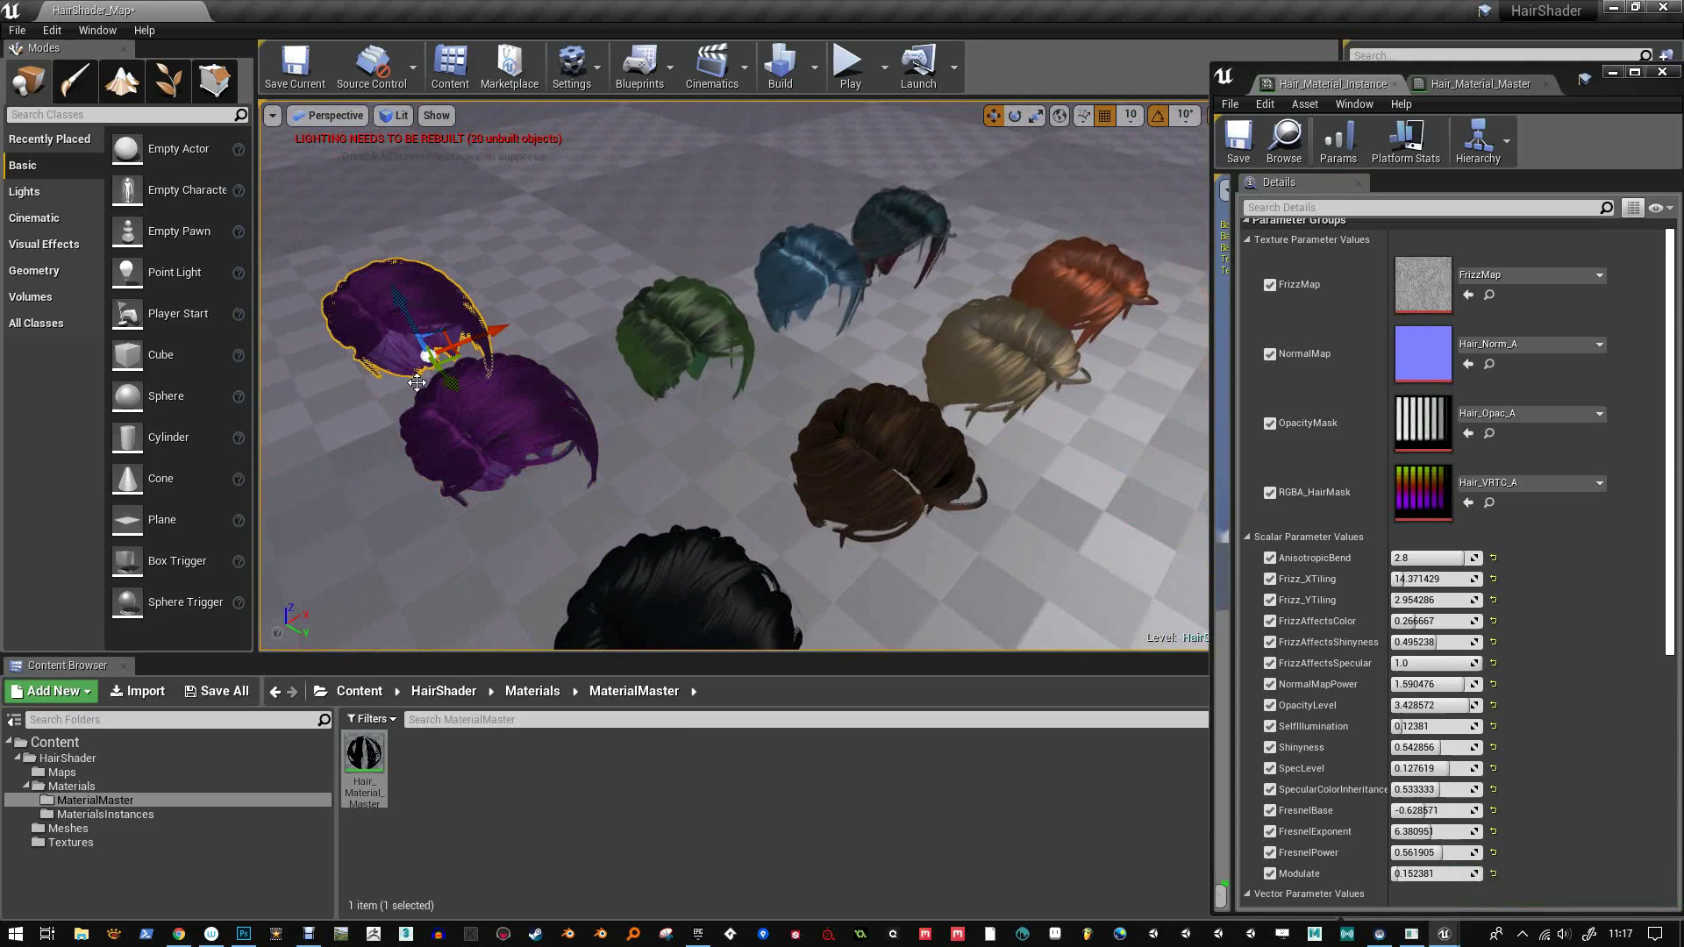
pyautogui.press('f')
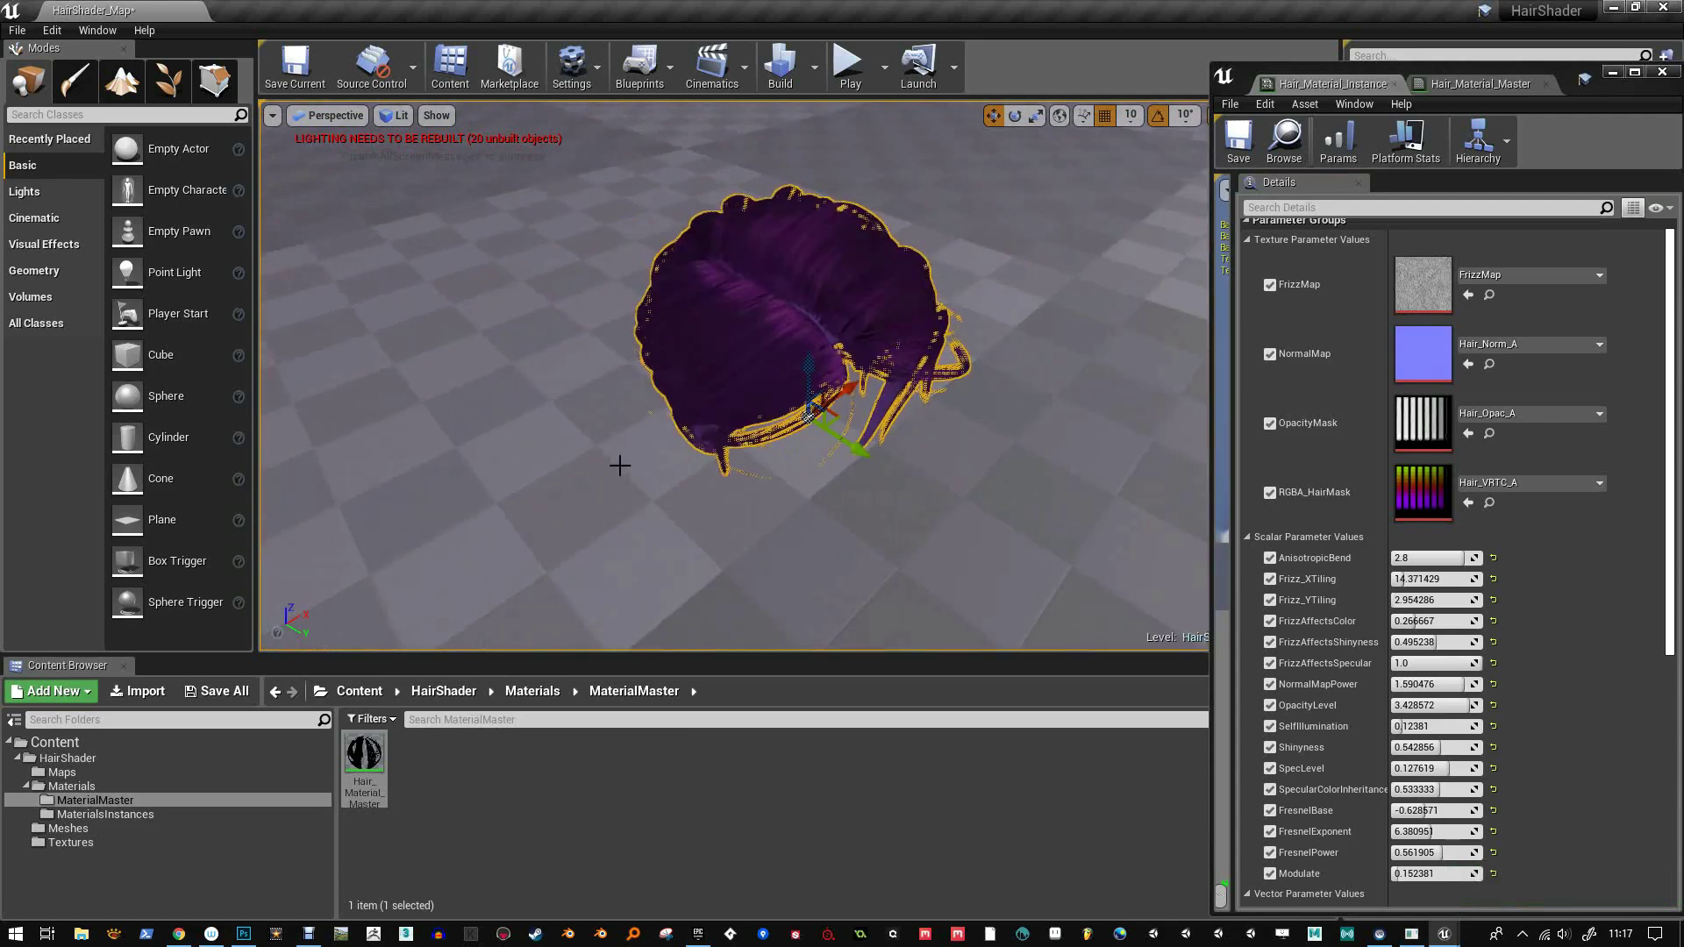
# Duplicate the red hair material instance in the MaterialsInstances folder and give the copy a name ending in _DEMO
pyautogui.click(144, 814)
pyautogui.click(697, 751)
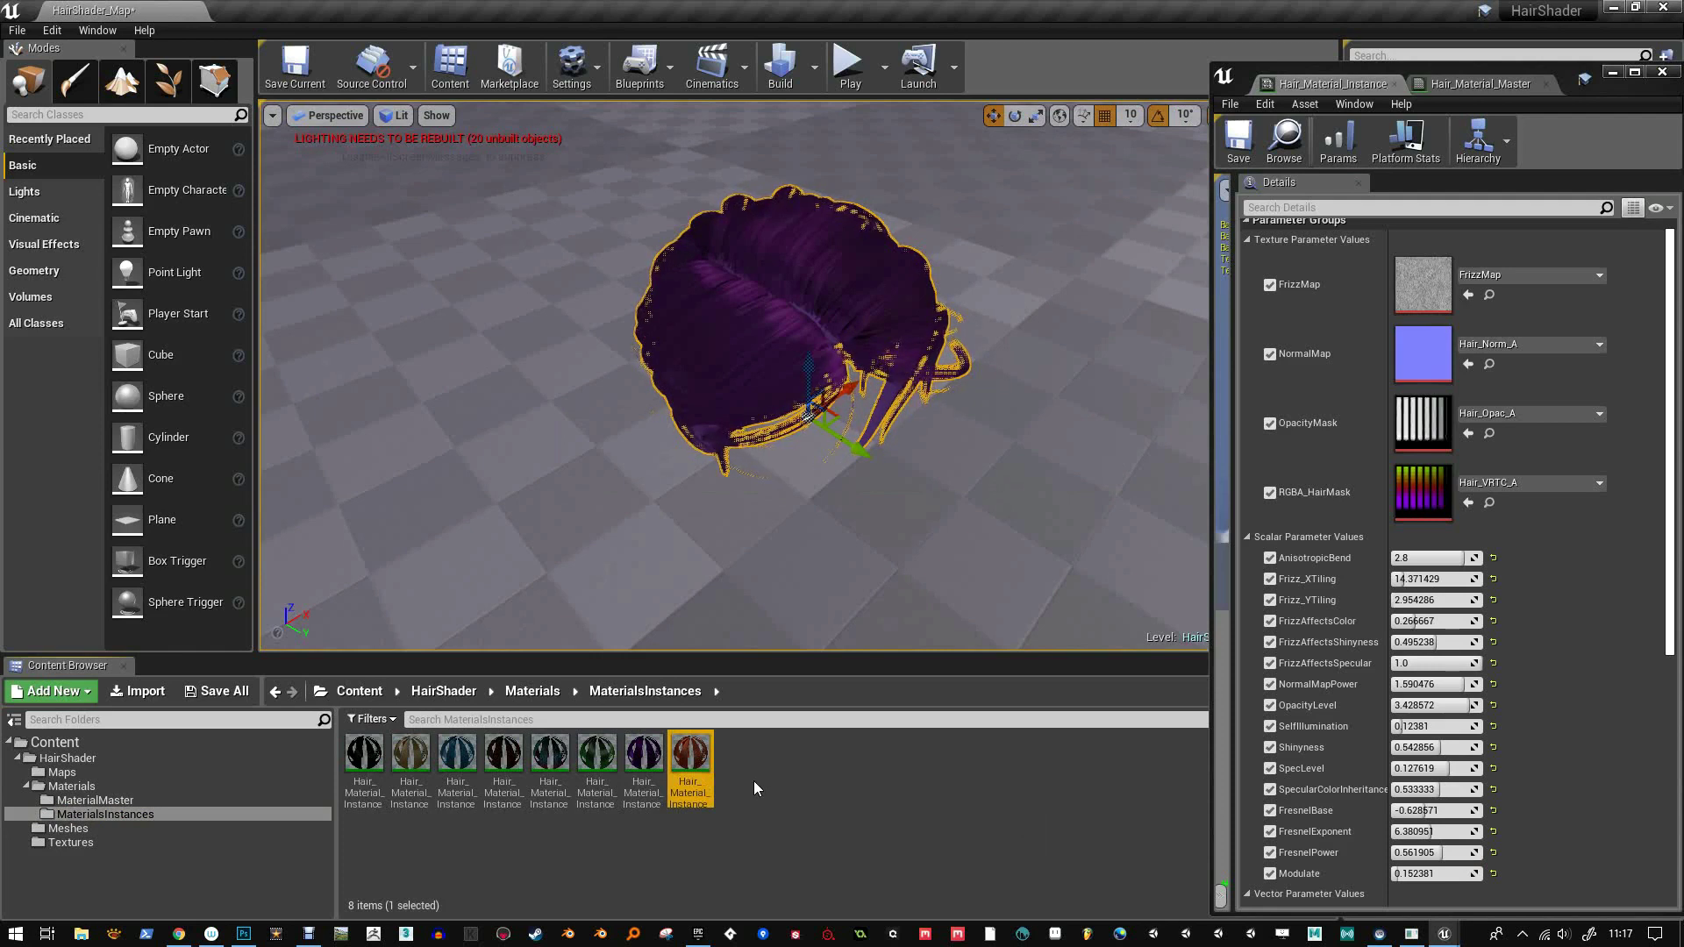
pyautogui.hotkey('ctrl', 'w')
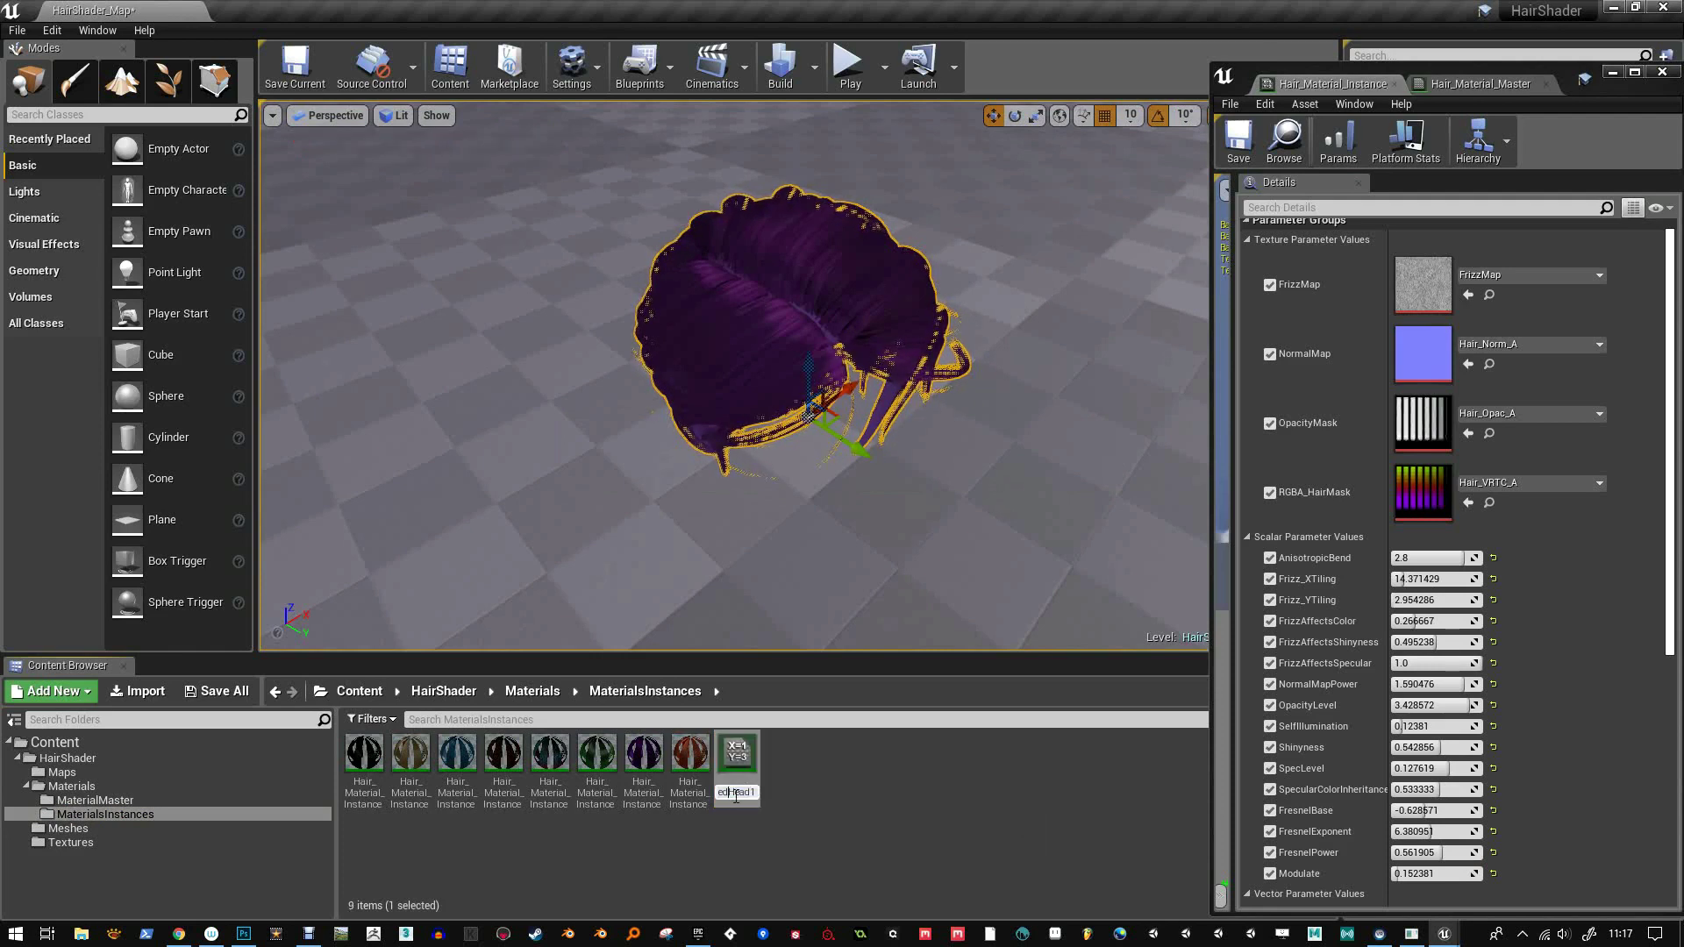
pyautogui.write('_DEMO')
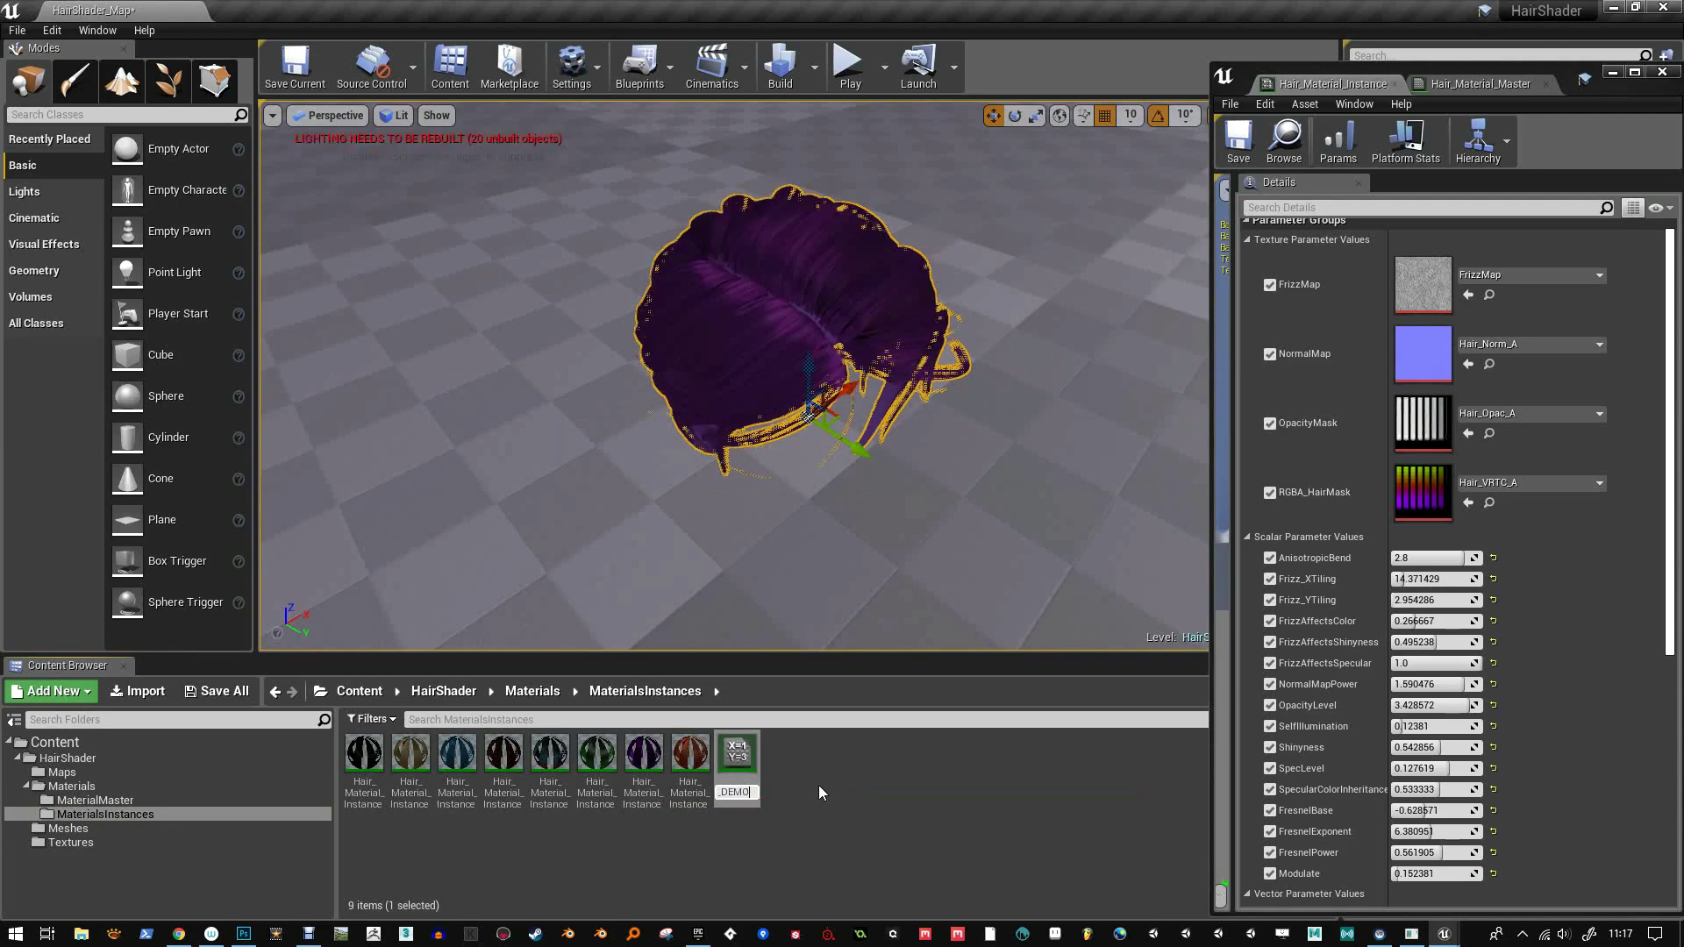
pyautogui.press('Return')
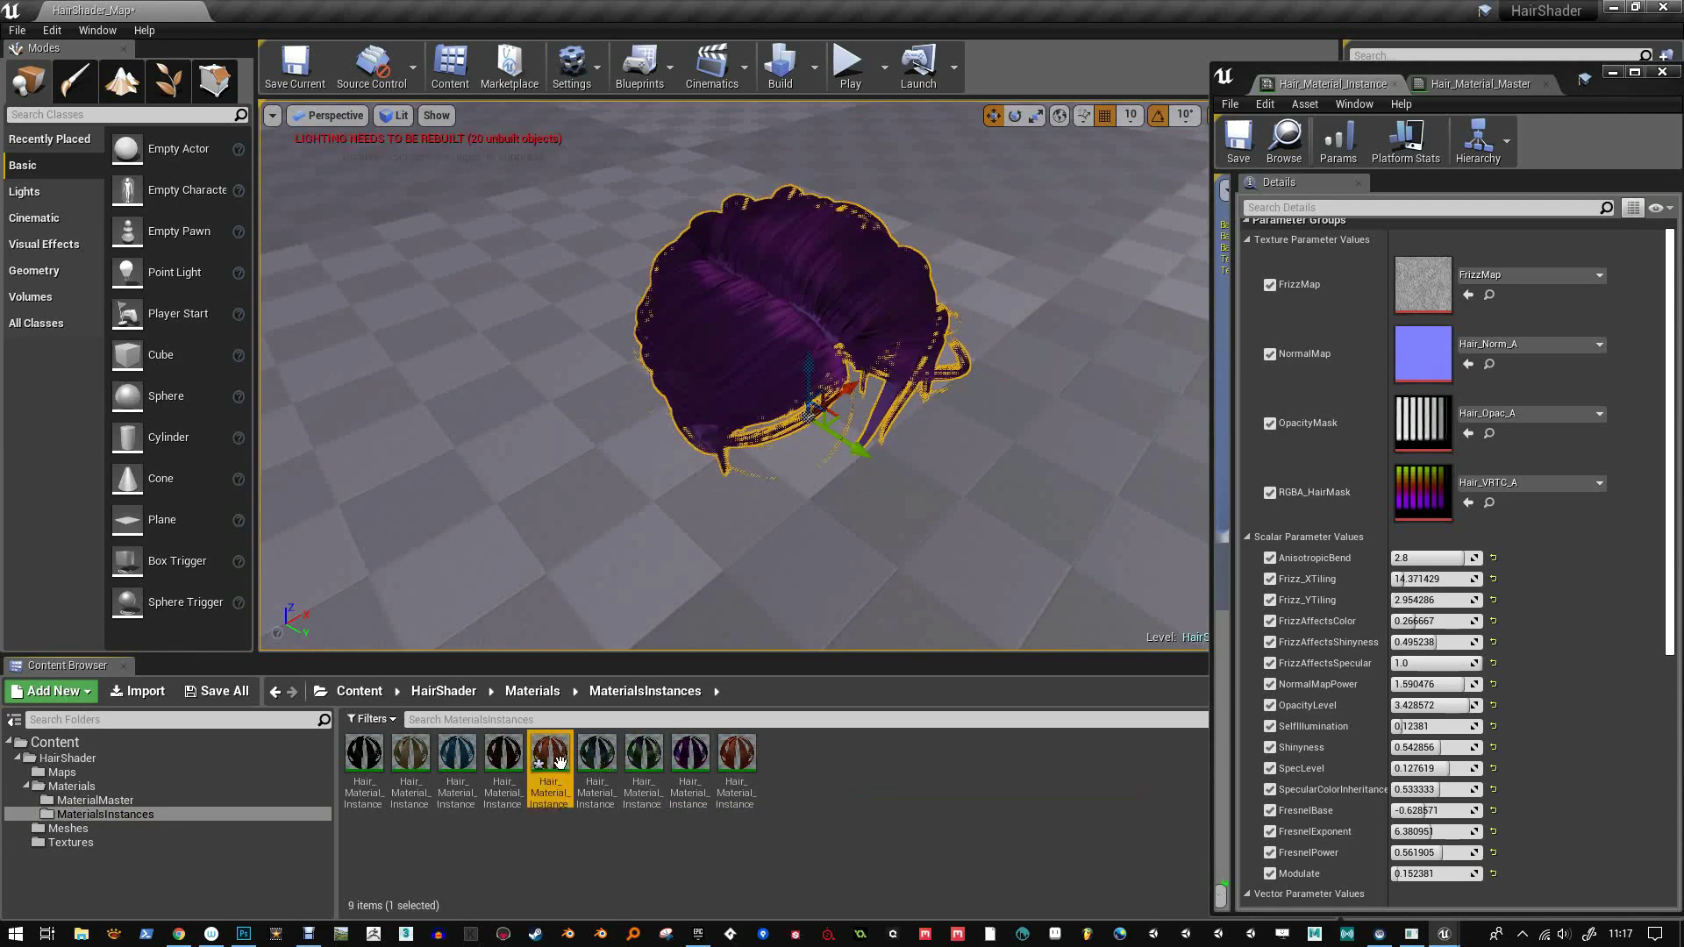
# Apply the _DEMO material instance to the duplicated hair model and save the changes
pyautogui.moveTo(553, 755); pyautogui.dragTo(740, 345)
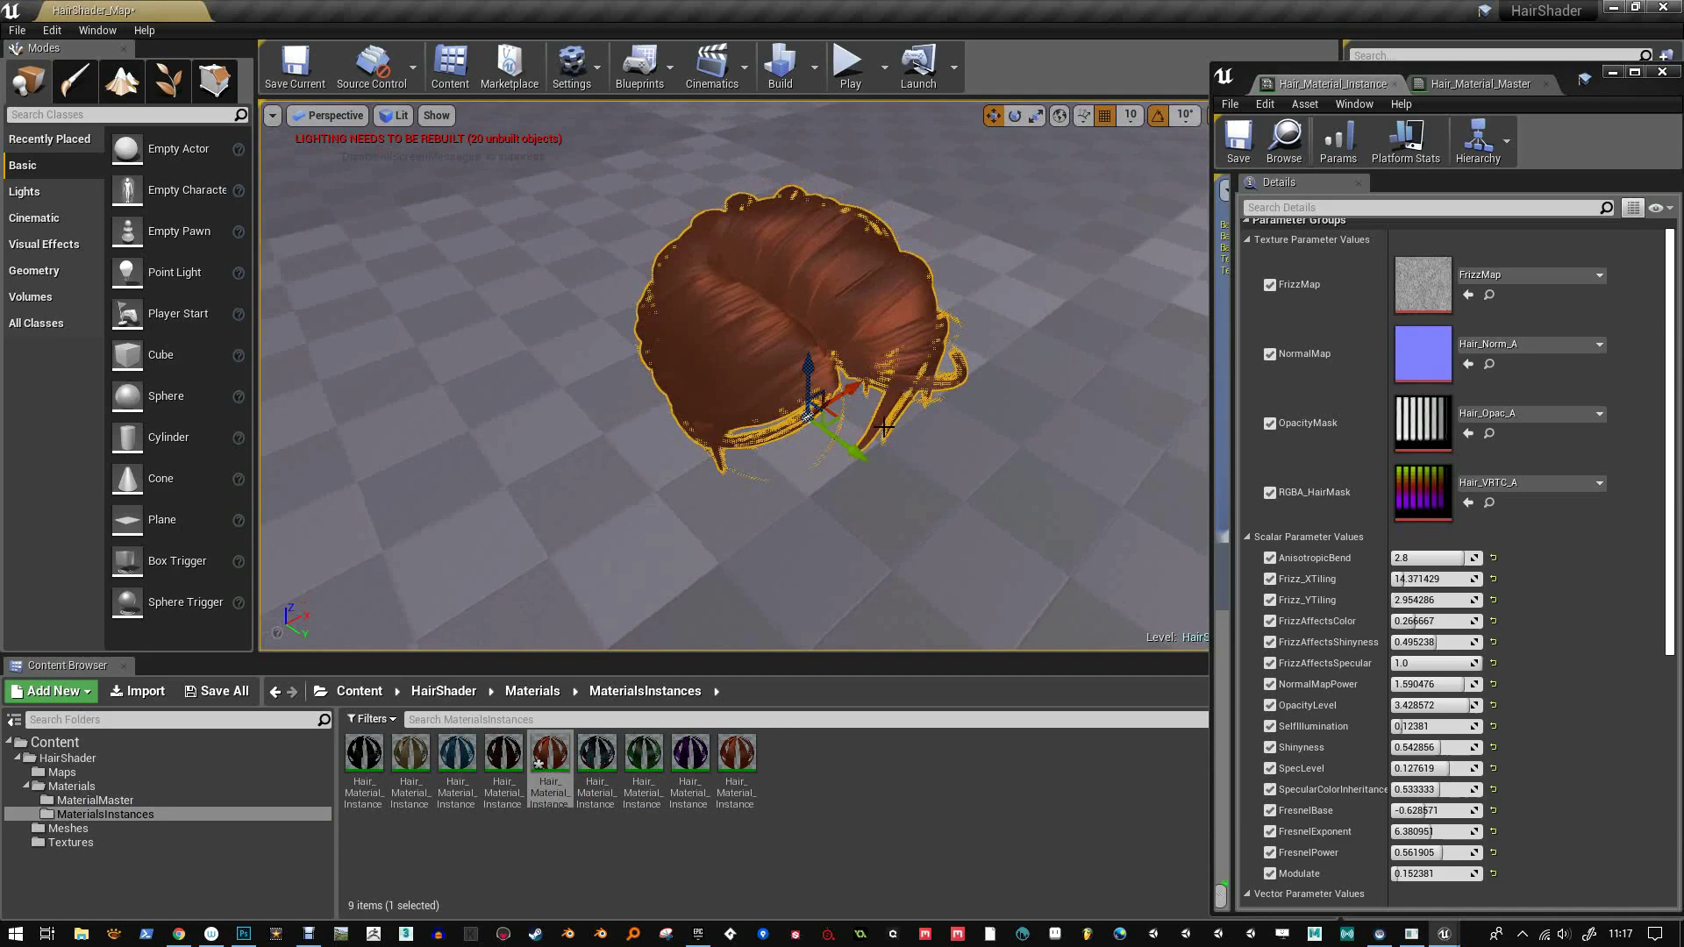
pyautogui.doubleClick(550, 753)
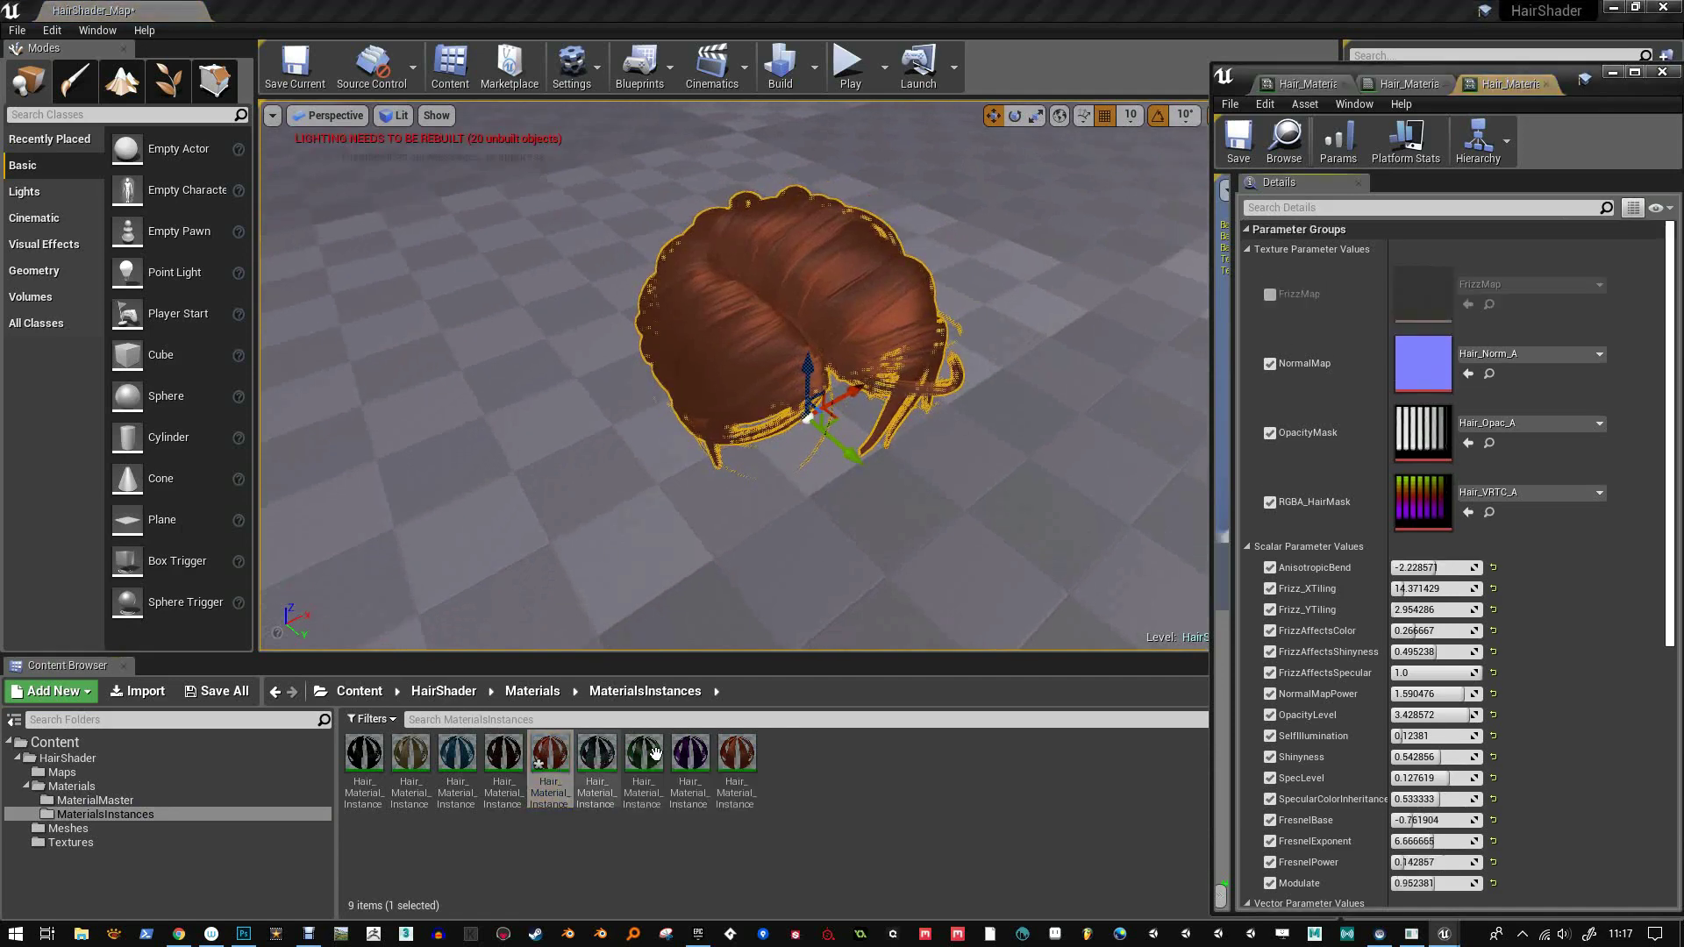
pyautogui.scroll(-2, 1564, 522)
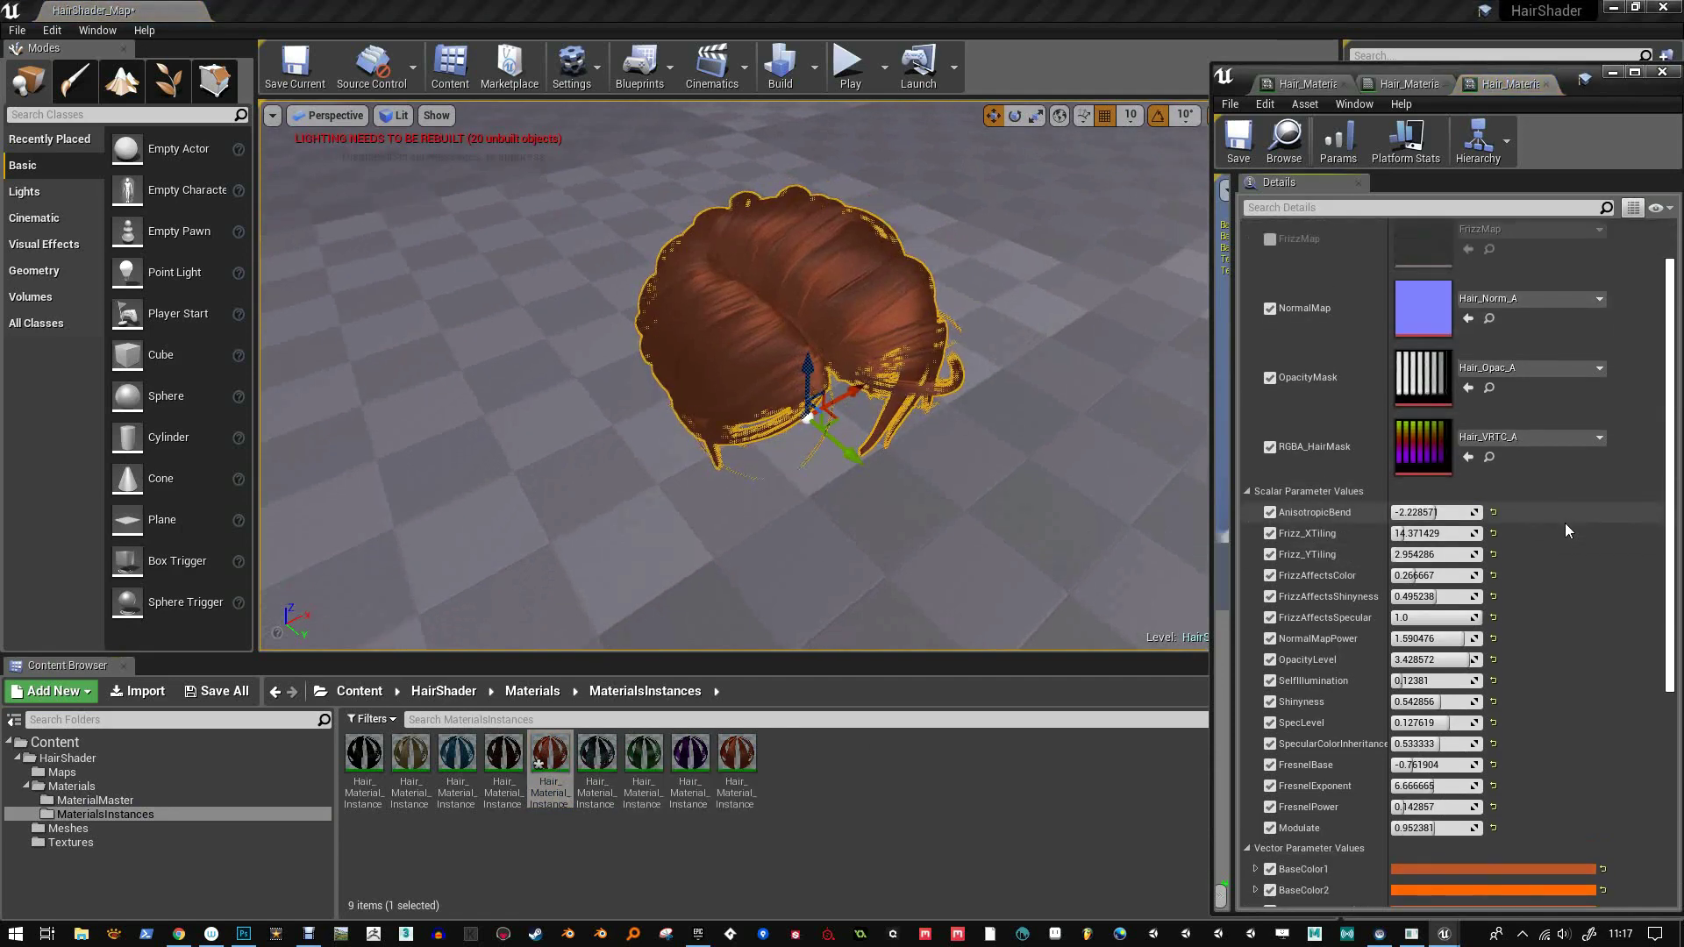
pyautogui.hotkey('ctrl', 's')
# Set BaseColor1 of the _DEMO material instance to a mid magenta, hex sRGB about BC36AFFF
pyautogui.scroll(-3, 1571, 552)
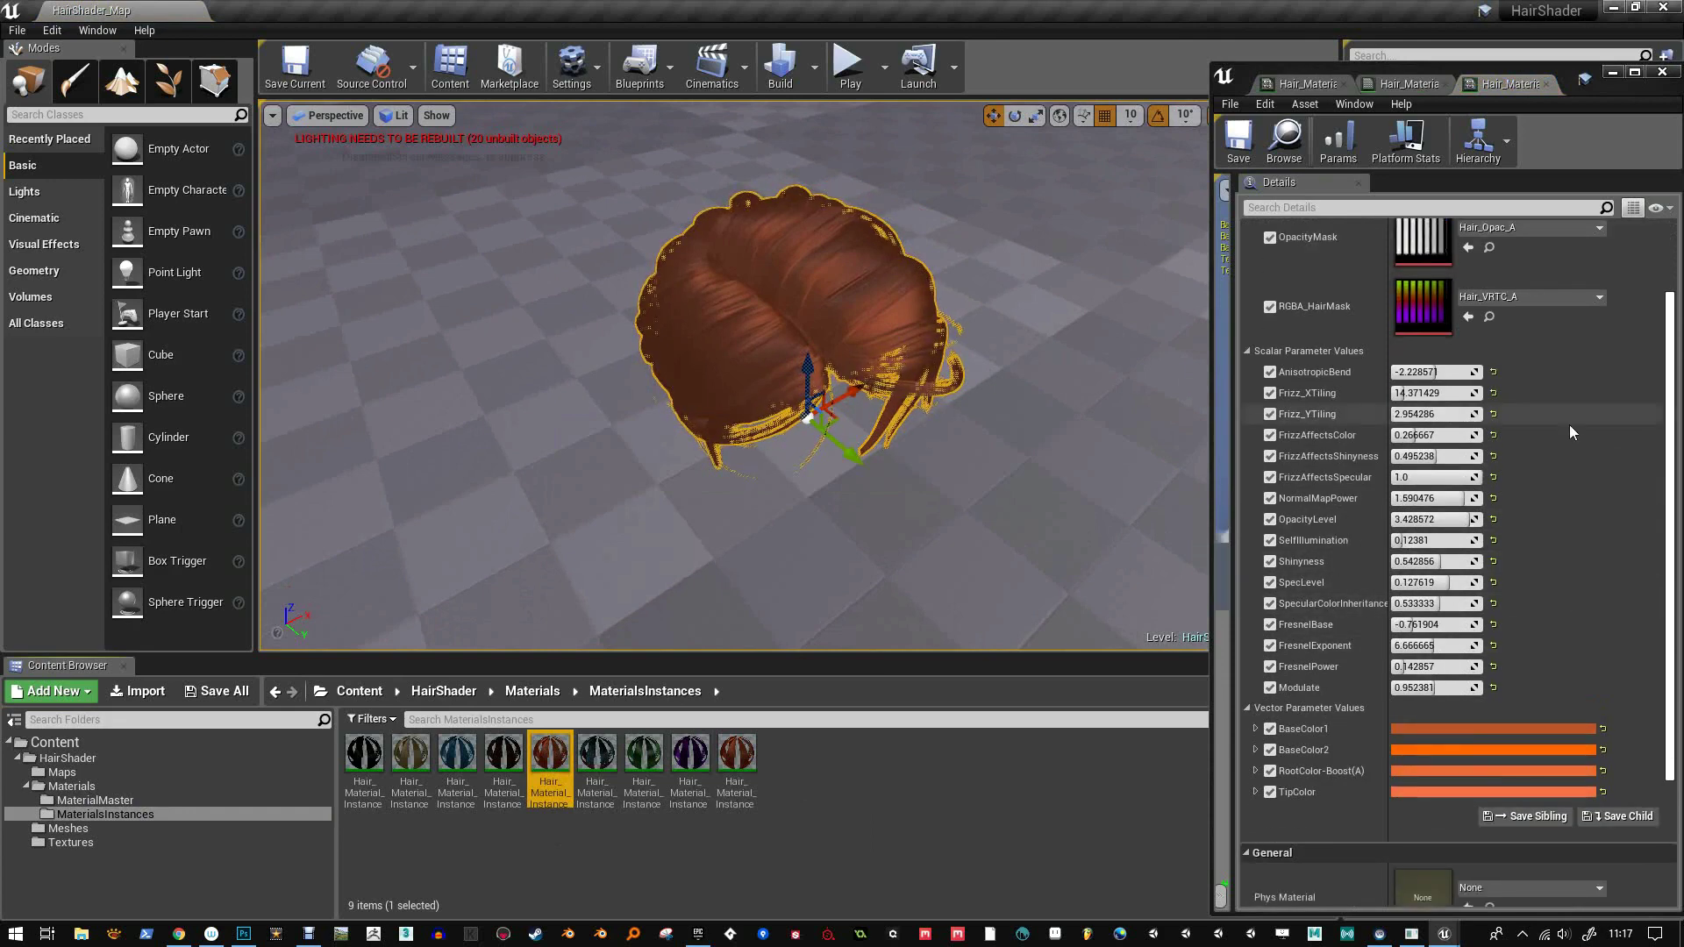
pyautogui.click(1319, 818)
pyautogui.click(1470, 729)
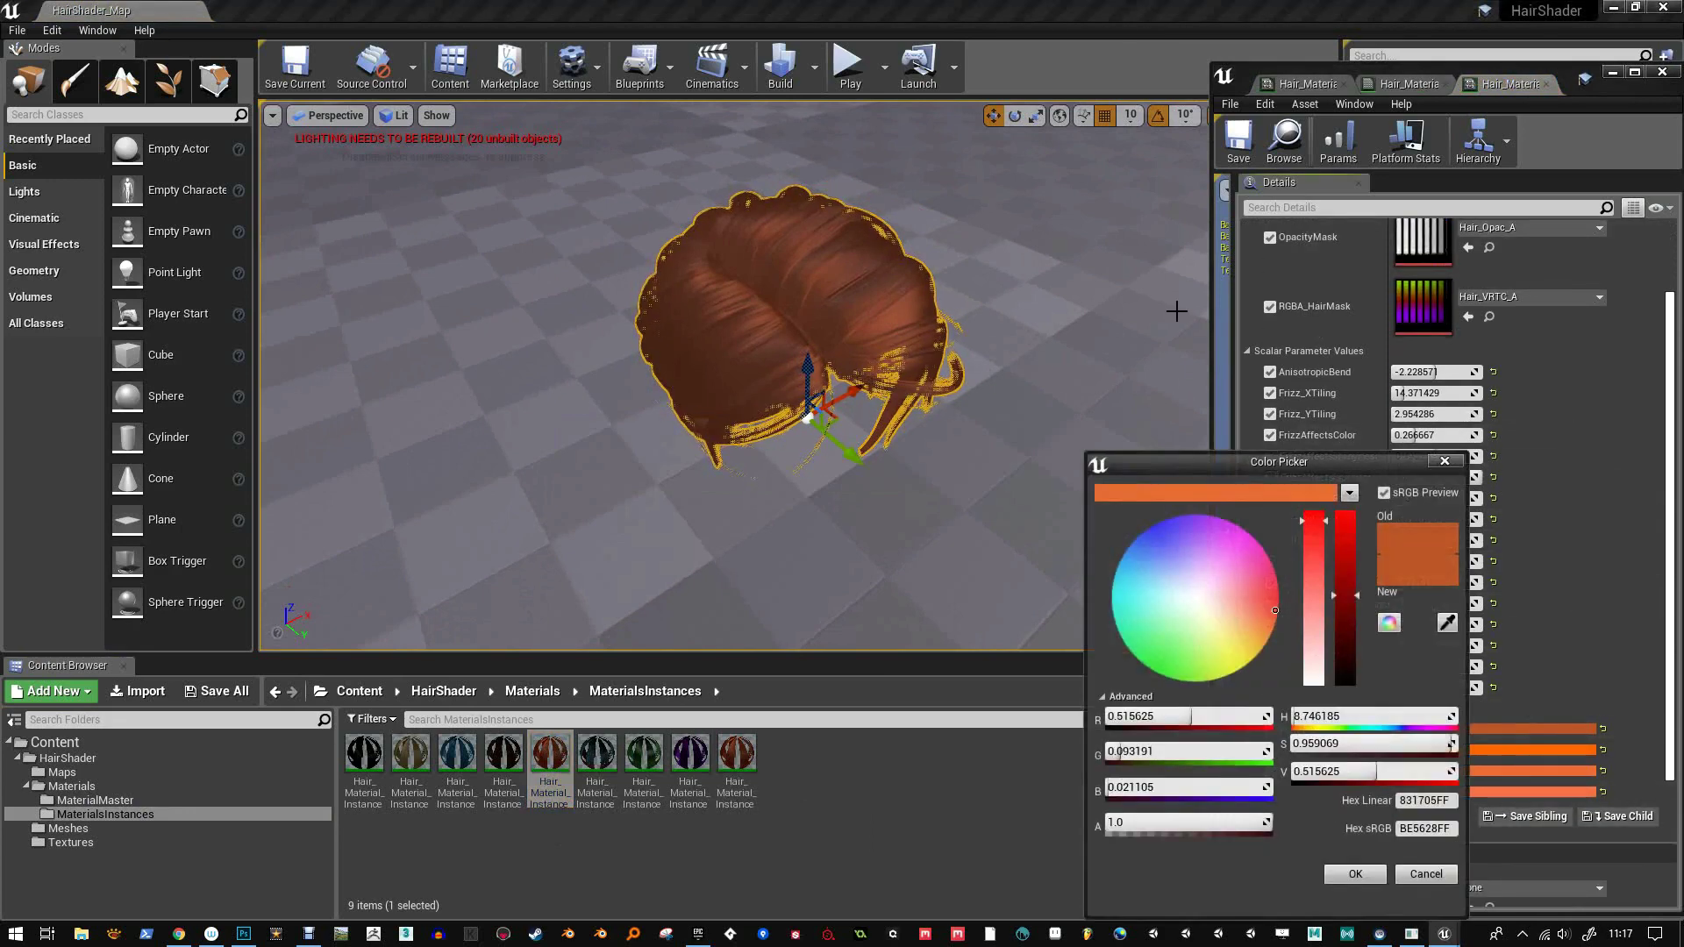
pyautogui.moveTo(1355, 613); pyautogui.dragTo(1357, 663)
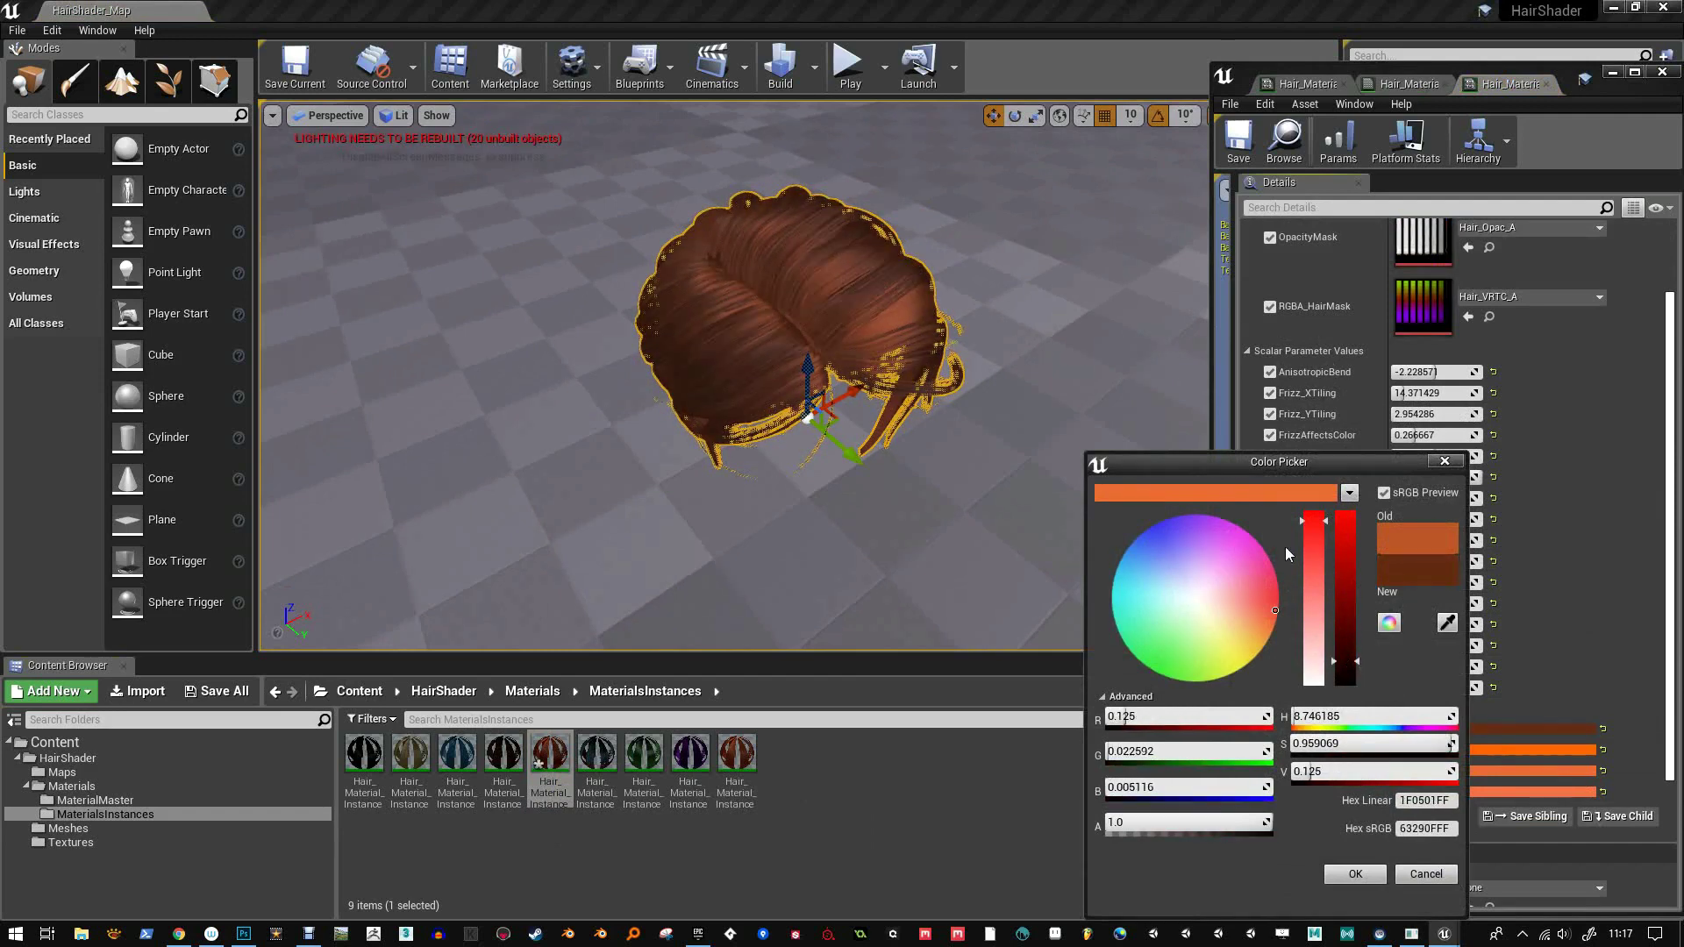
pyautogui.click(1261, 597)
pyautogui.moveTo(1259, 593)
pyautogui.mouseDown()
pyautogui.moveTo(1135, 549)
pyautogui.moveTo(1245, 537)
pyautogui.mouseUp()
pyautogui.moveTo(1346, 559); pyautogui.dragTo(1347, 597)
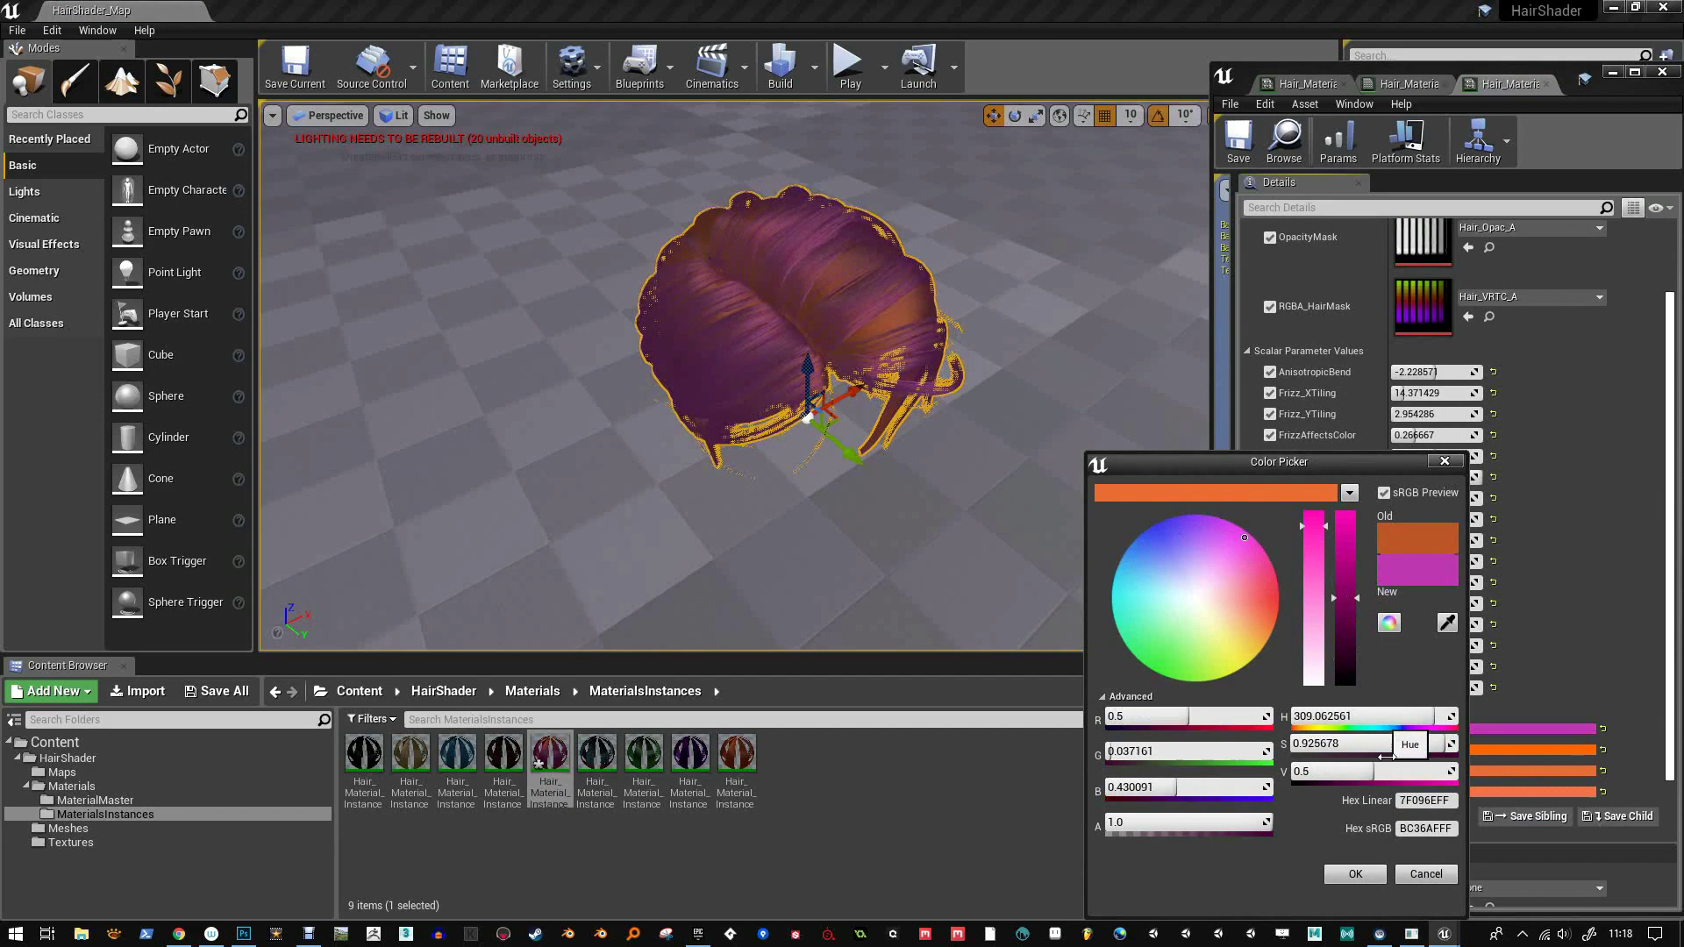
pyautogui.click(1360, 881)
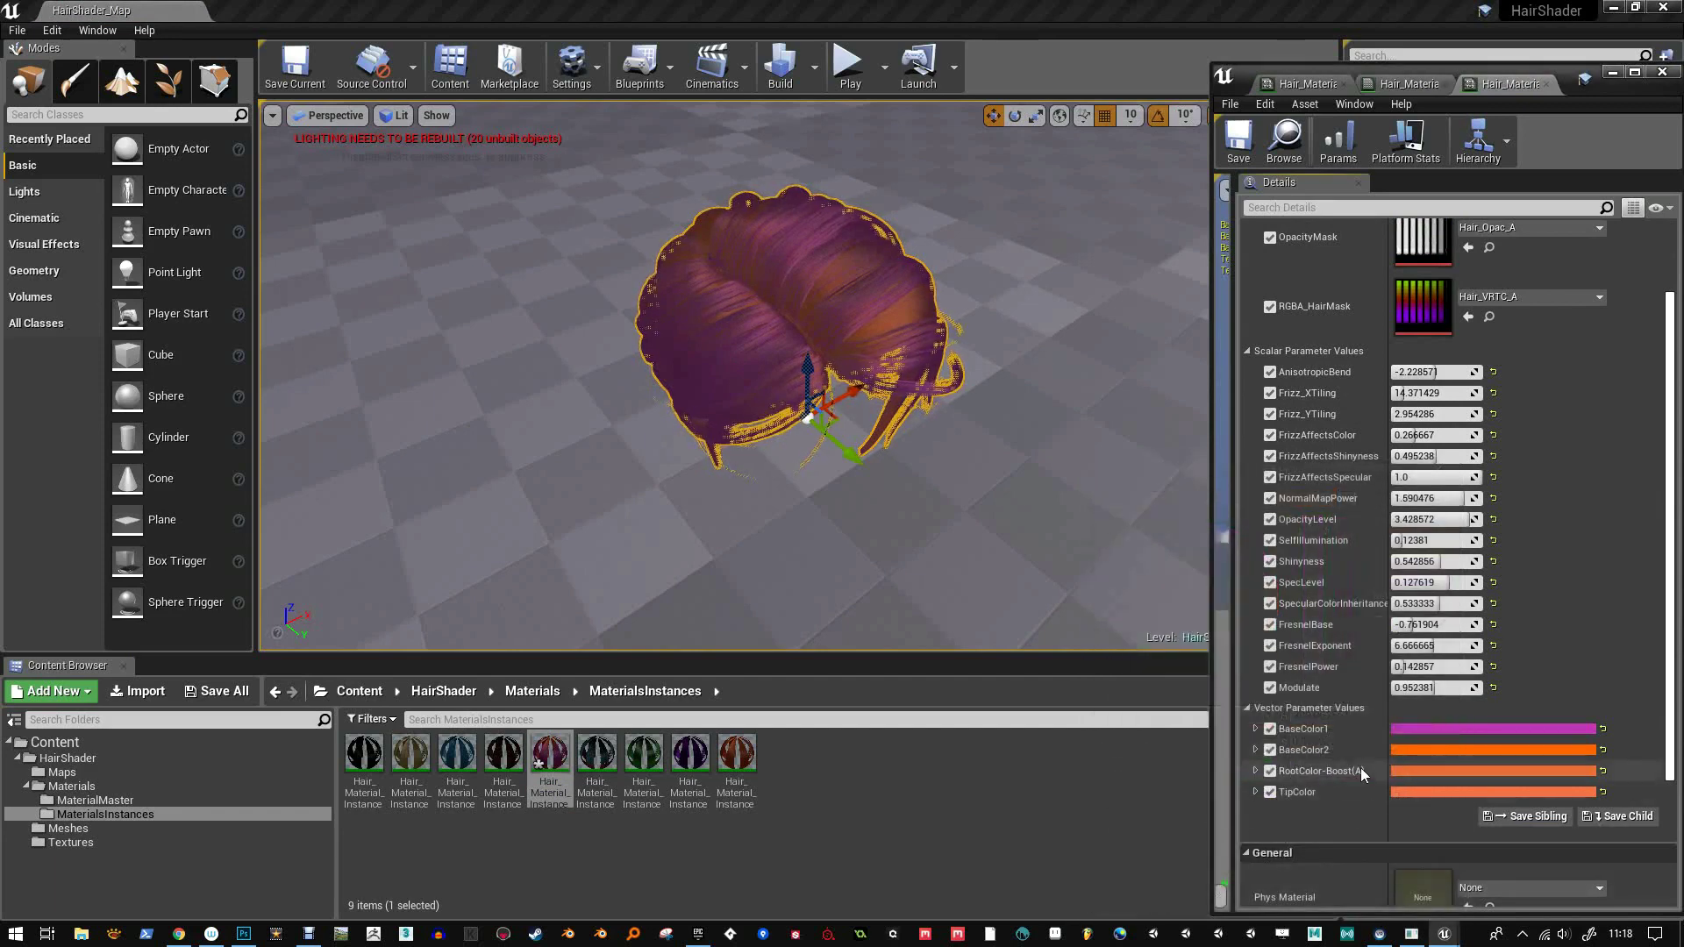
# Set BaseColor2 of the _DEMO material instance to a muted pinkish magenta, hex sRGB about BB429EFF
pyautogui.click(1443, 752)
pyautogui.moveTo(1239, 598); pyautogui.dragTo(1228, 542)
pyautogui.moveTo(1324, 576); pyautogui.dragTo(1319, 600)
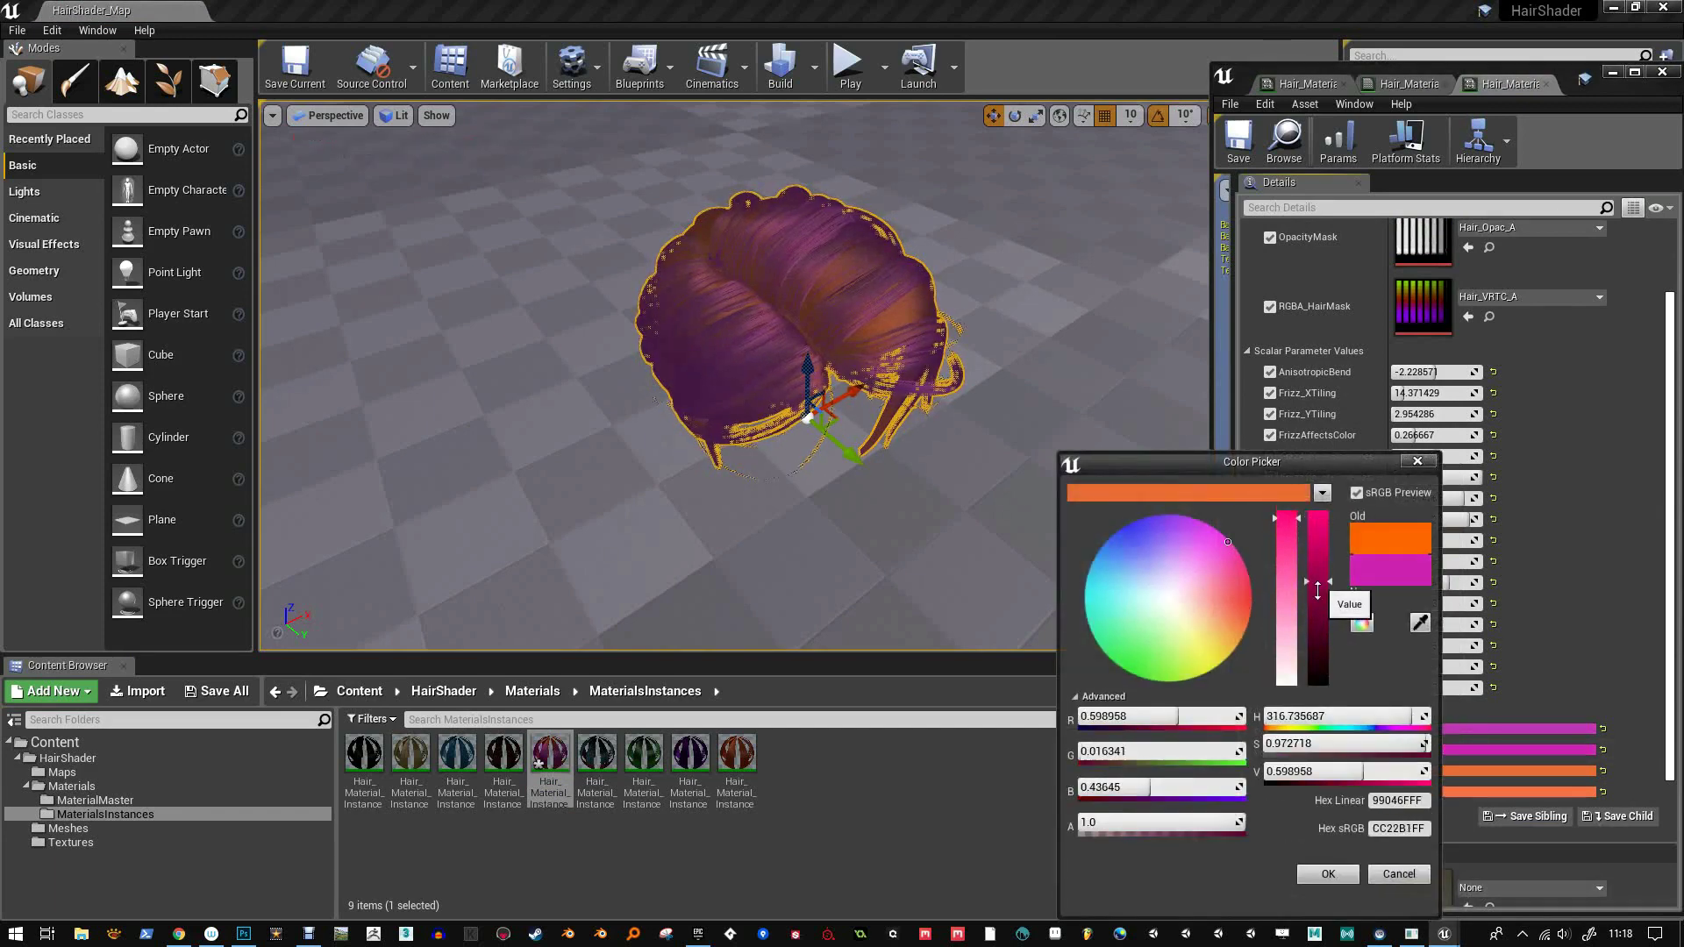
pyautogui.moveTo(1227, 544); pyautogui.dragTo(1231, 550)
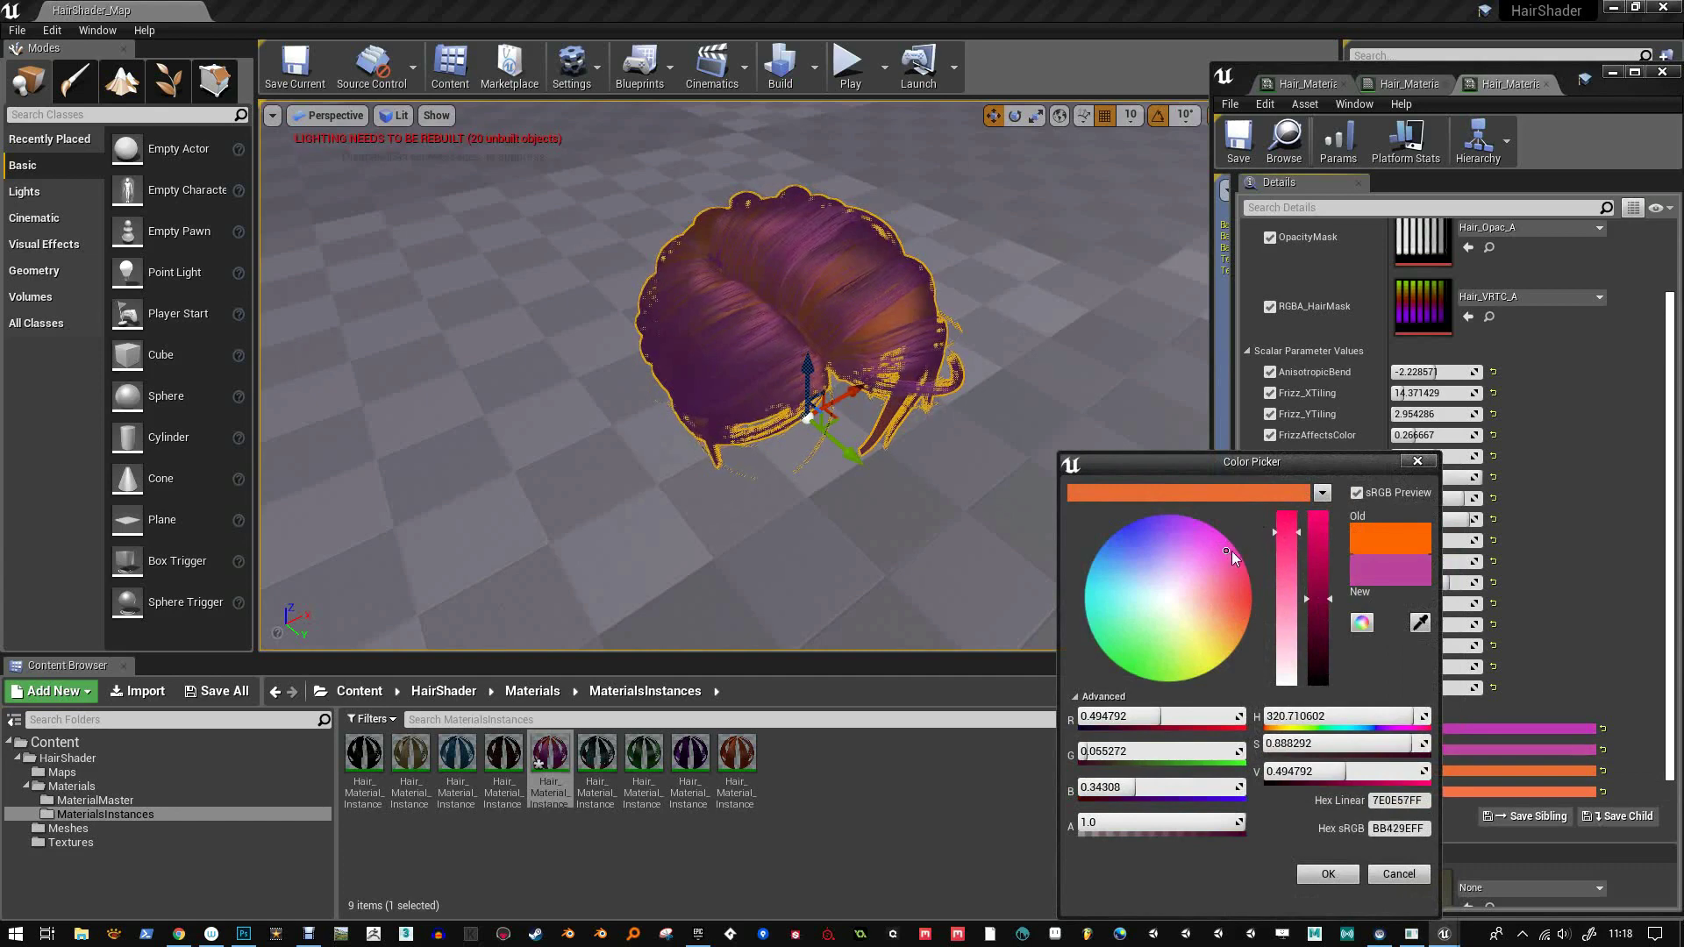
pyautogui.click(1327, 874)
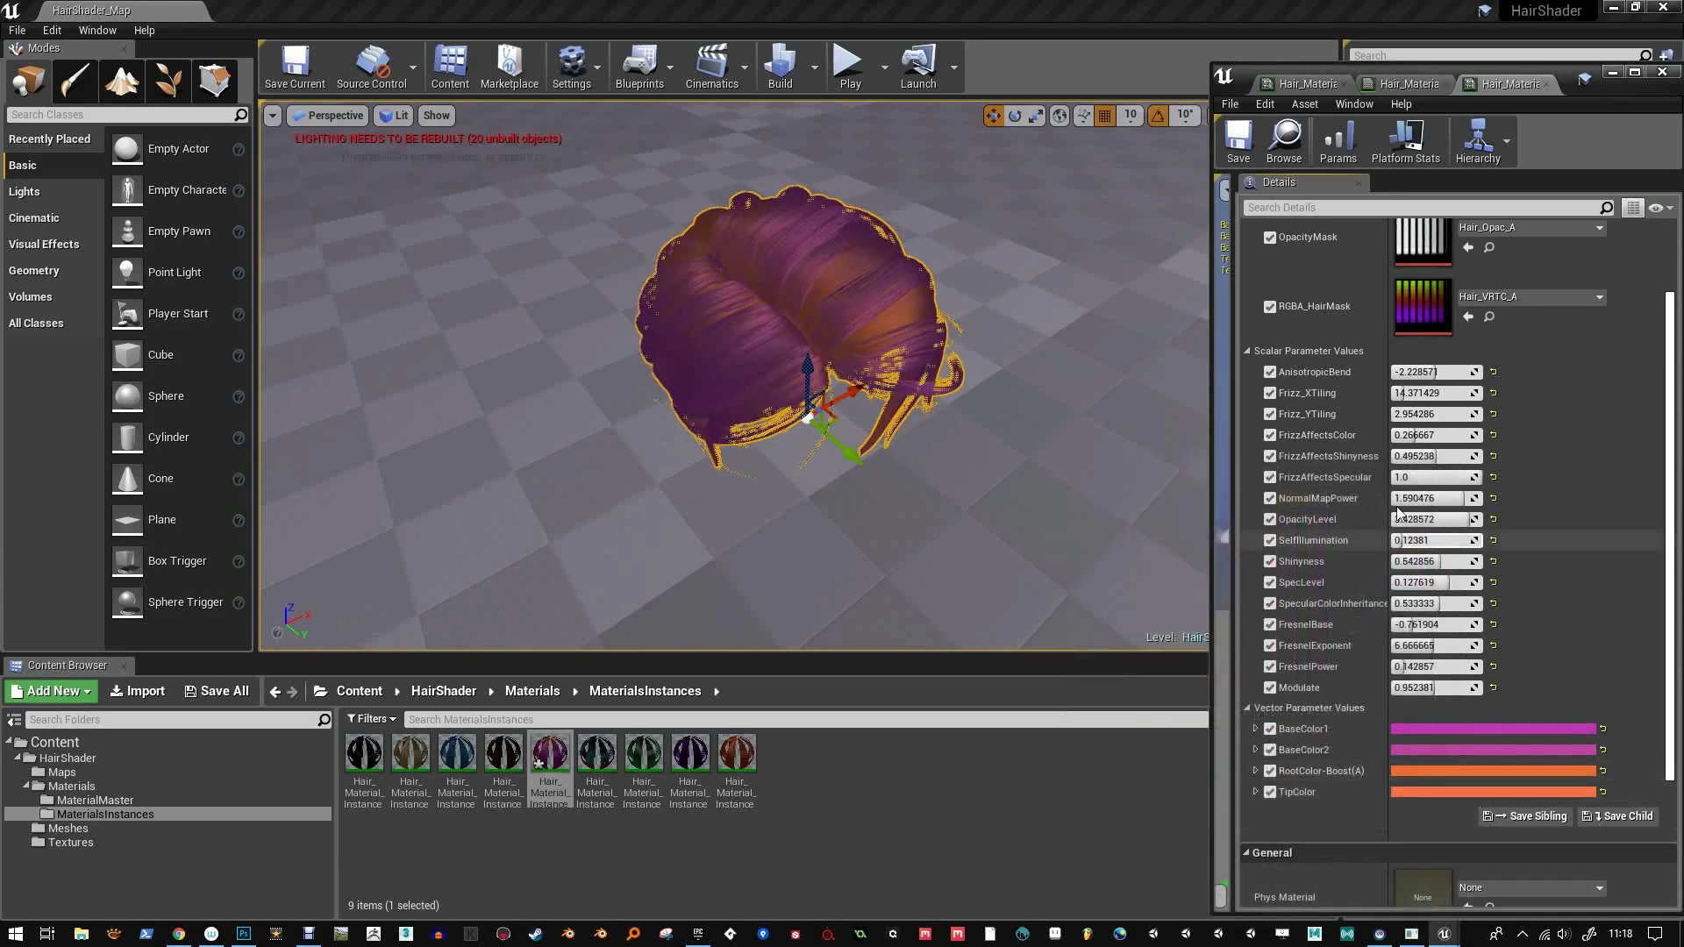
# Set RootColor-Boost(A) to a dark magenta, hex sRGB about 9400799A, with alpha 0.603
pyautogui.click(1513, 771)
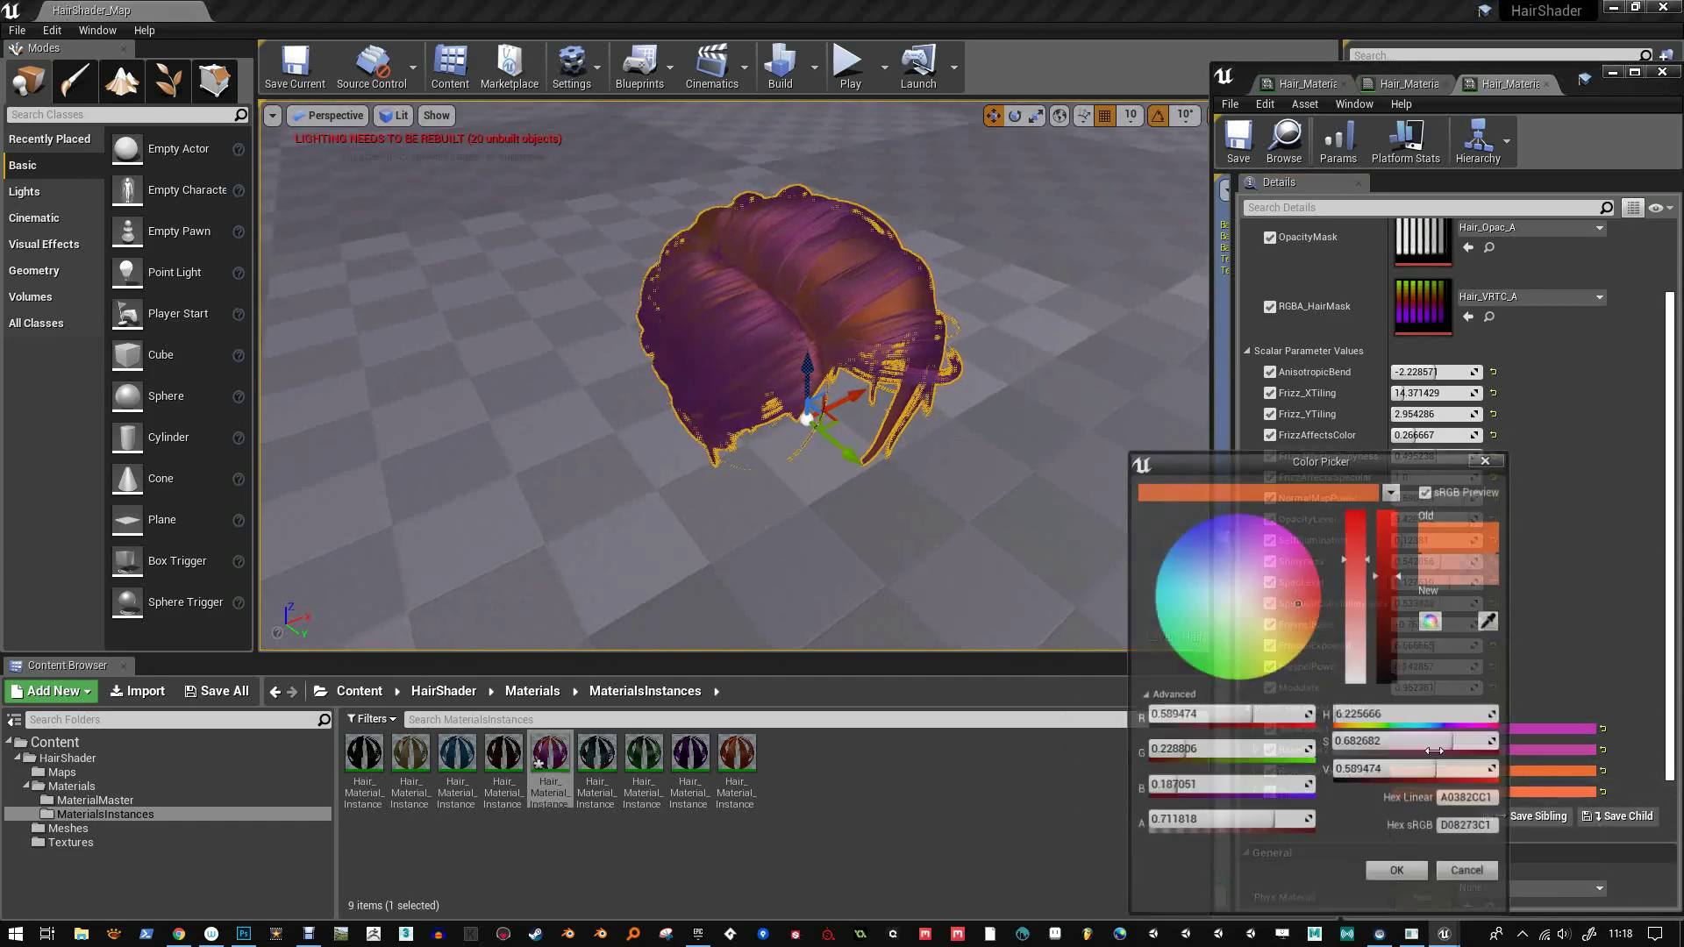
pyautogui.click(1305, 545)
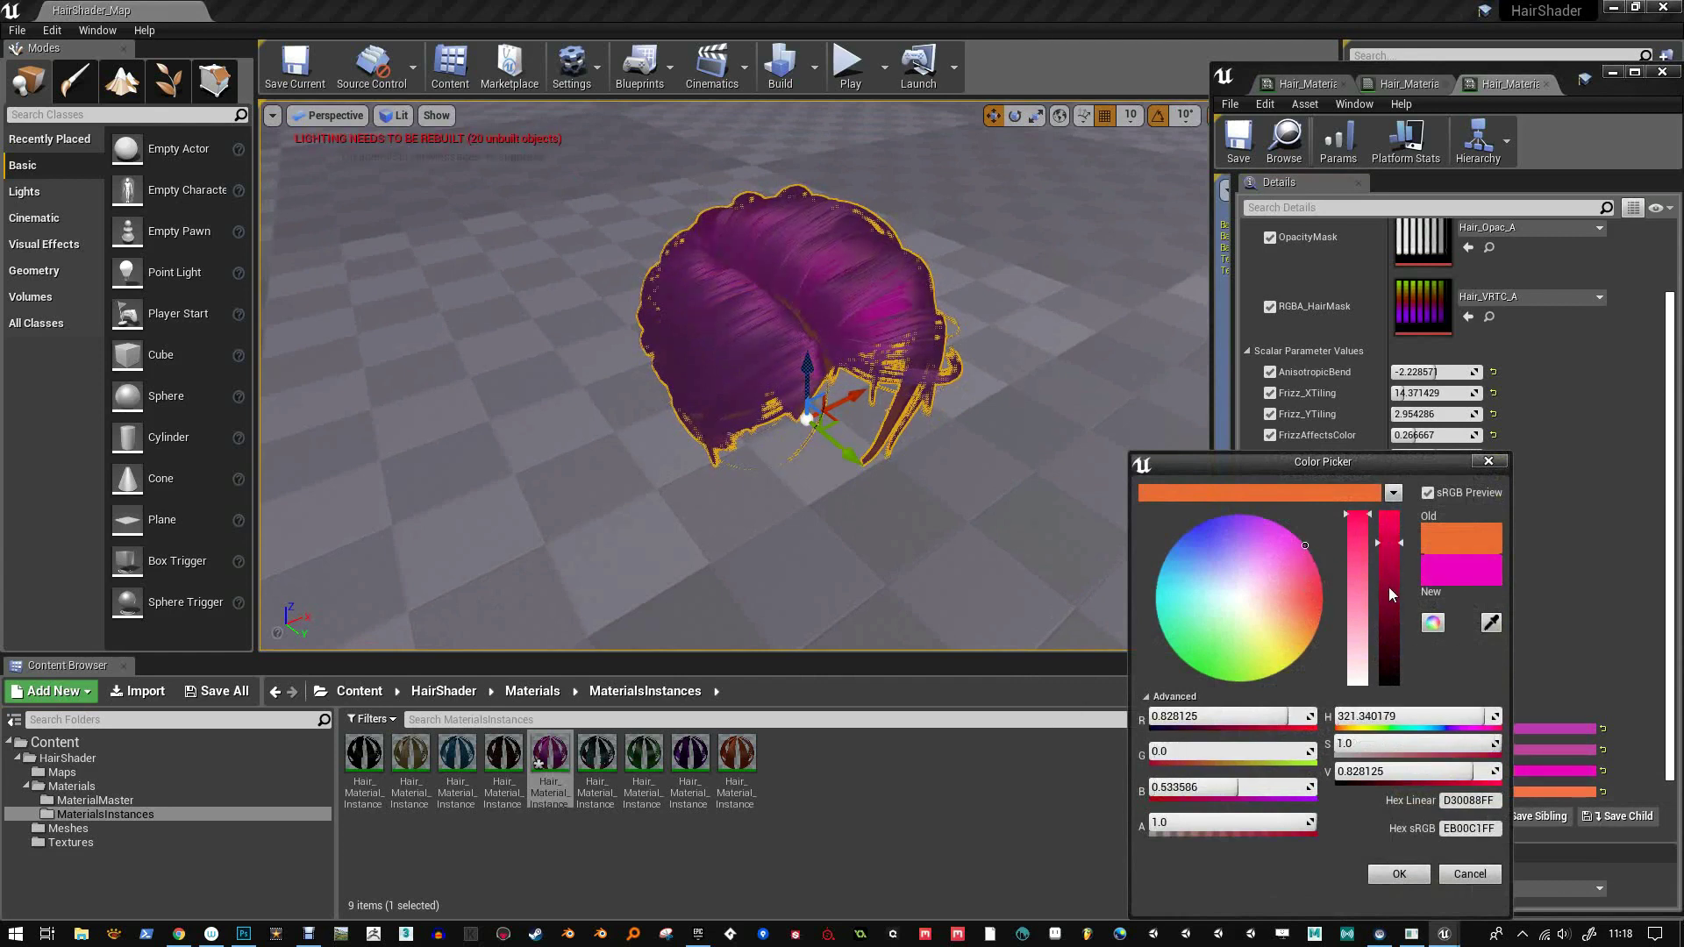
pyautogui.moveTo(1388, 586); pyautogui.dragTo(1394, 633)
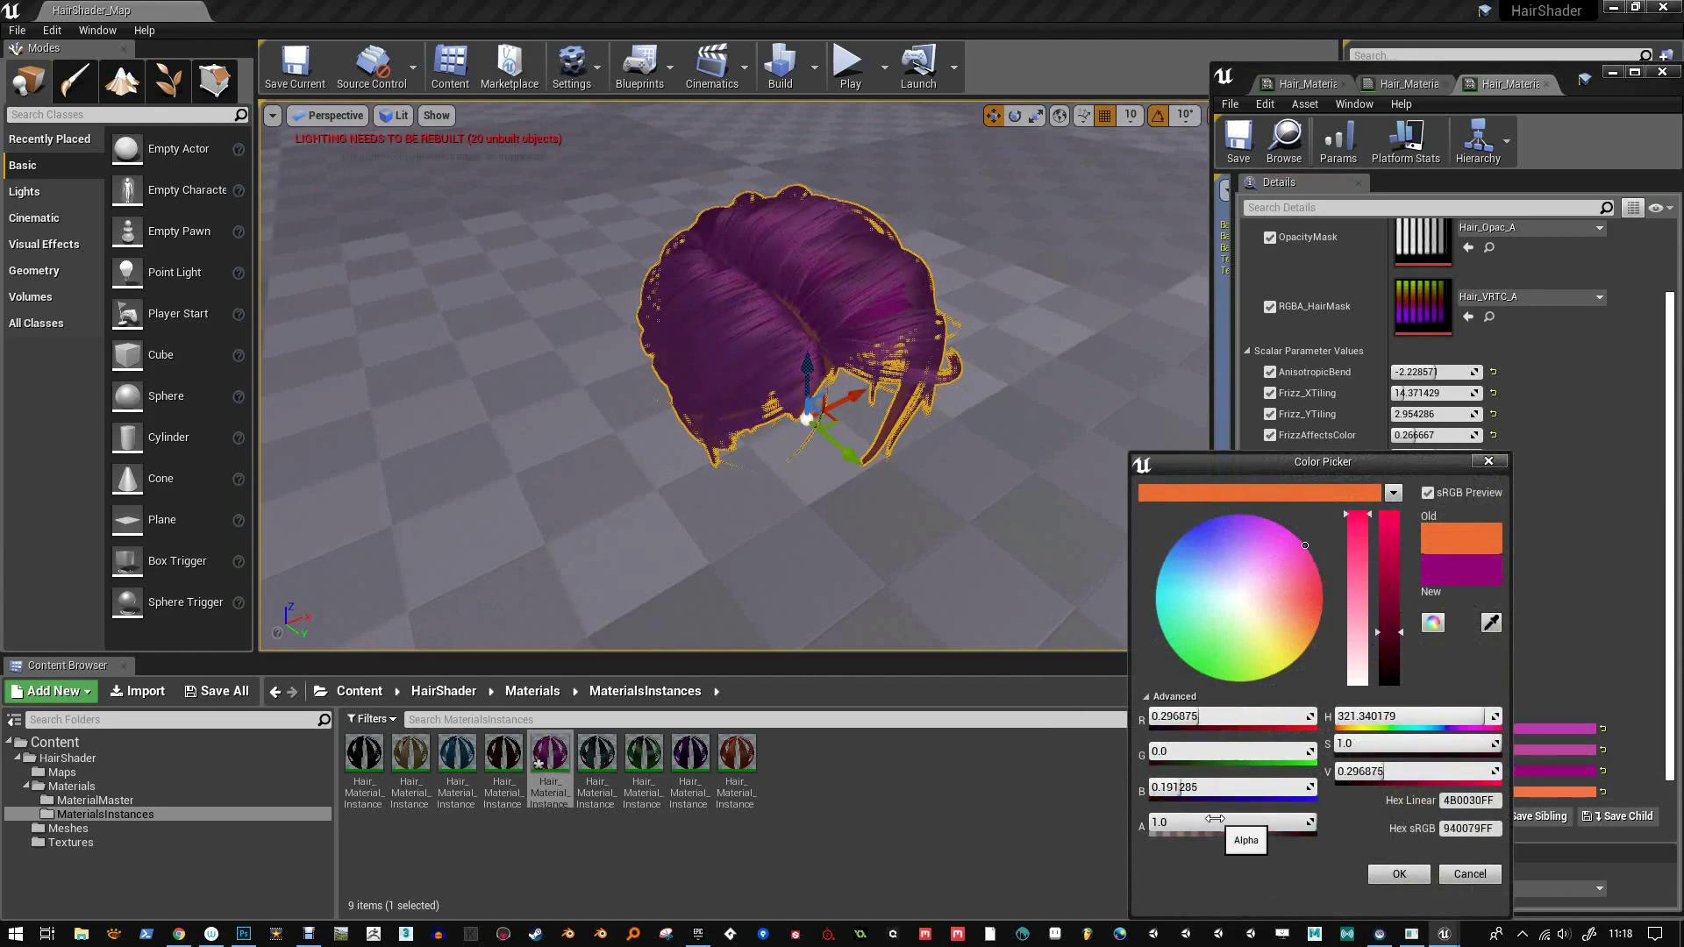
pyautogui.moveTo(1214, 818); pyautogui.dragTo(1249, 822)
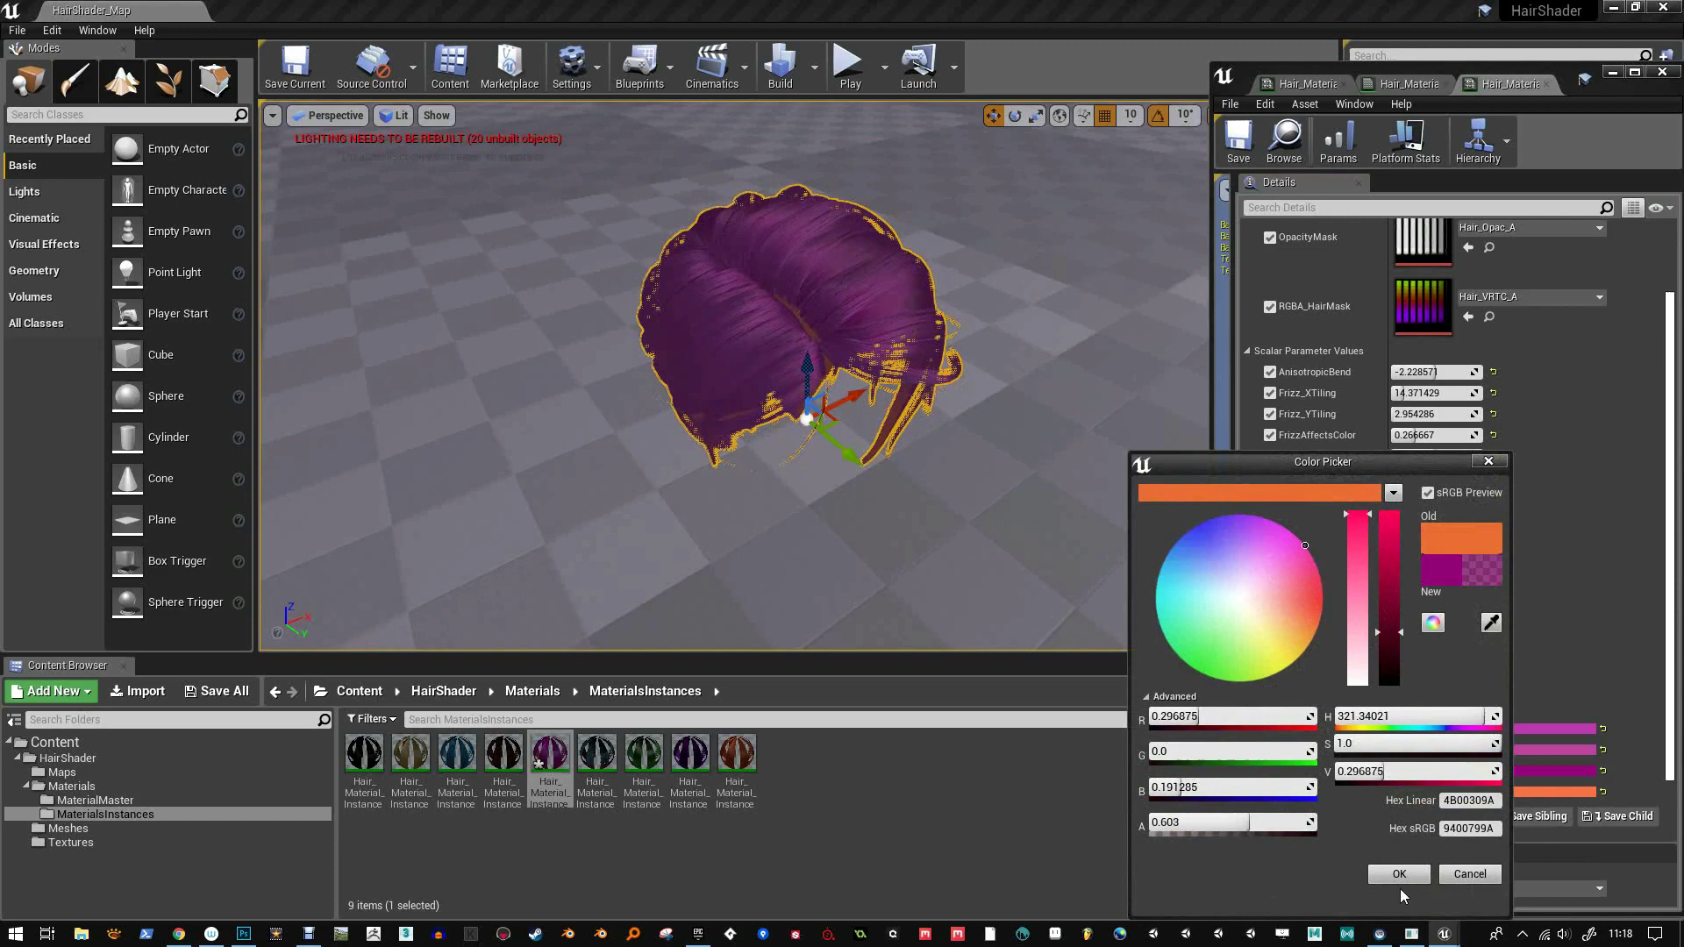
pyautogui.click(1401, 876)
# Set TipColor of the _DEMO material instance to a bright pink, hex sRGB about FD69D4FF
pyautogui.click(1478, 791)
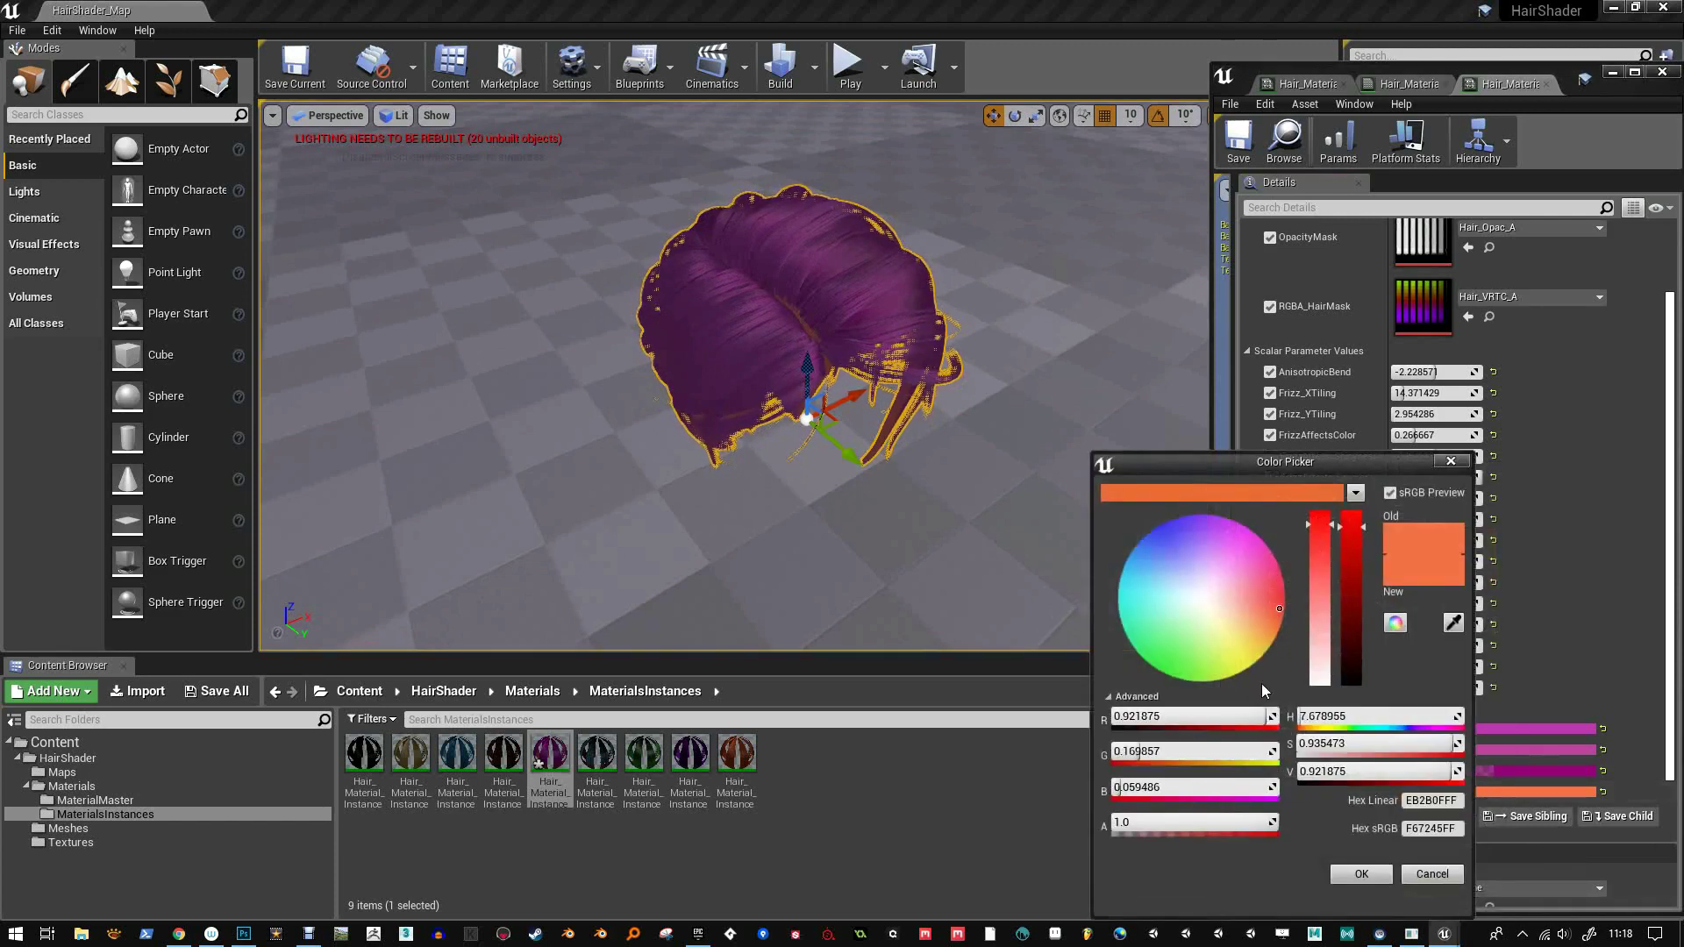
pyautogui.moveTo(1273, 599); pyautogui.dragTo(1247, 549)
pyautogui.click(1319, 608)
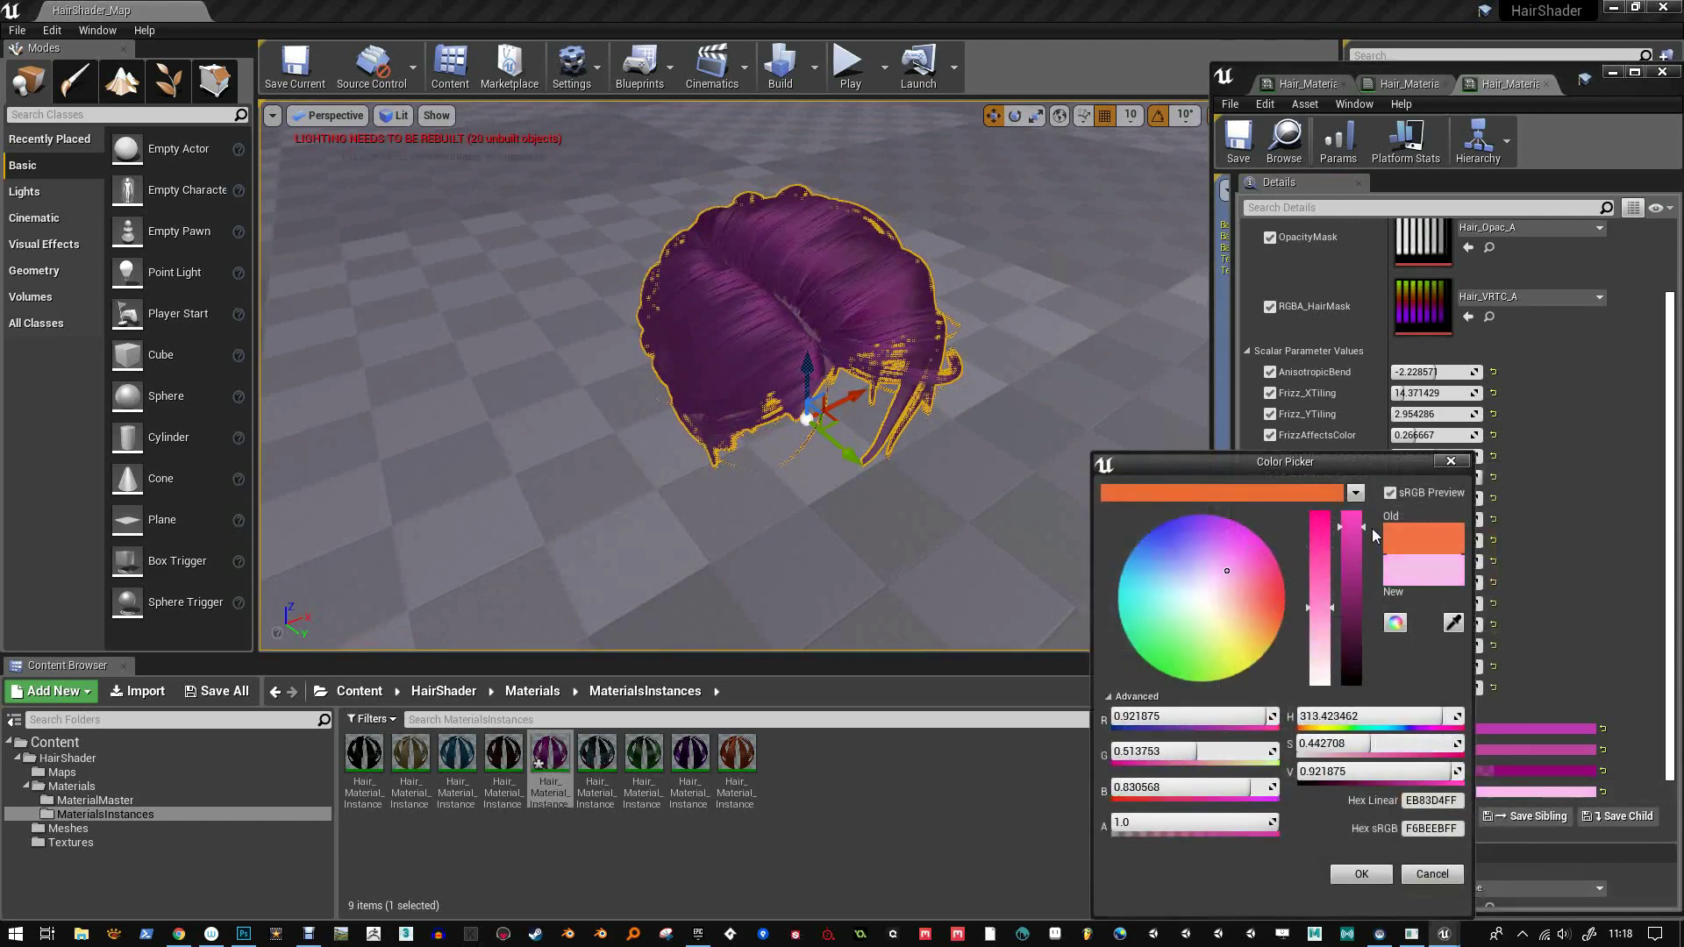
pyautogui.click(1349, 511)
pyautogui.click(1346, 873)
pyautogui.keyDown('alt'); pyautogui.moveTo(938, 440); pyautogui.dragTo(386, 372); pyautogui.keyUp('alt')
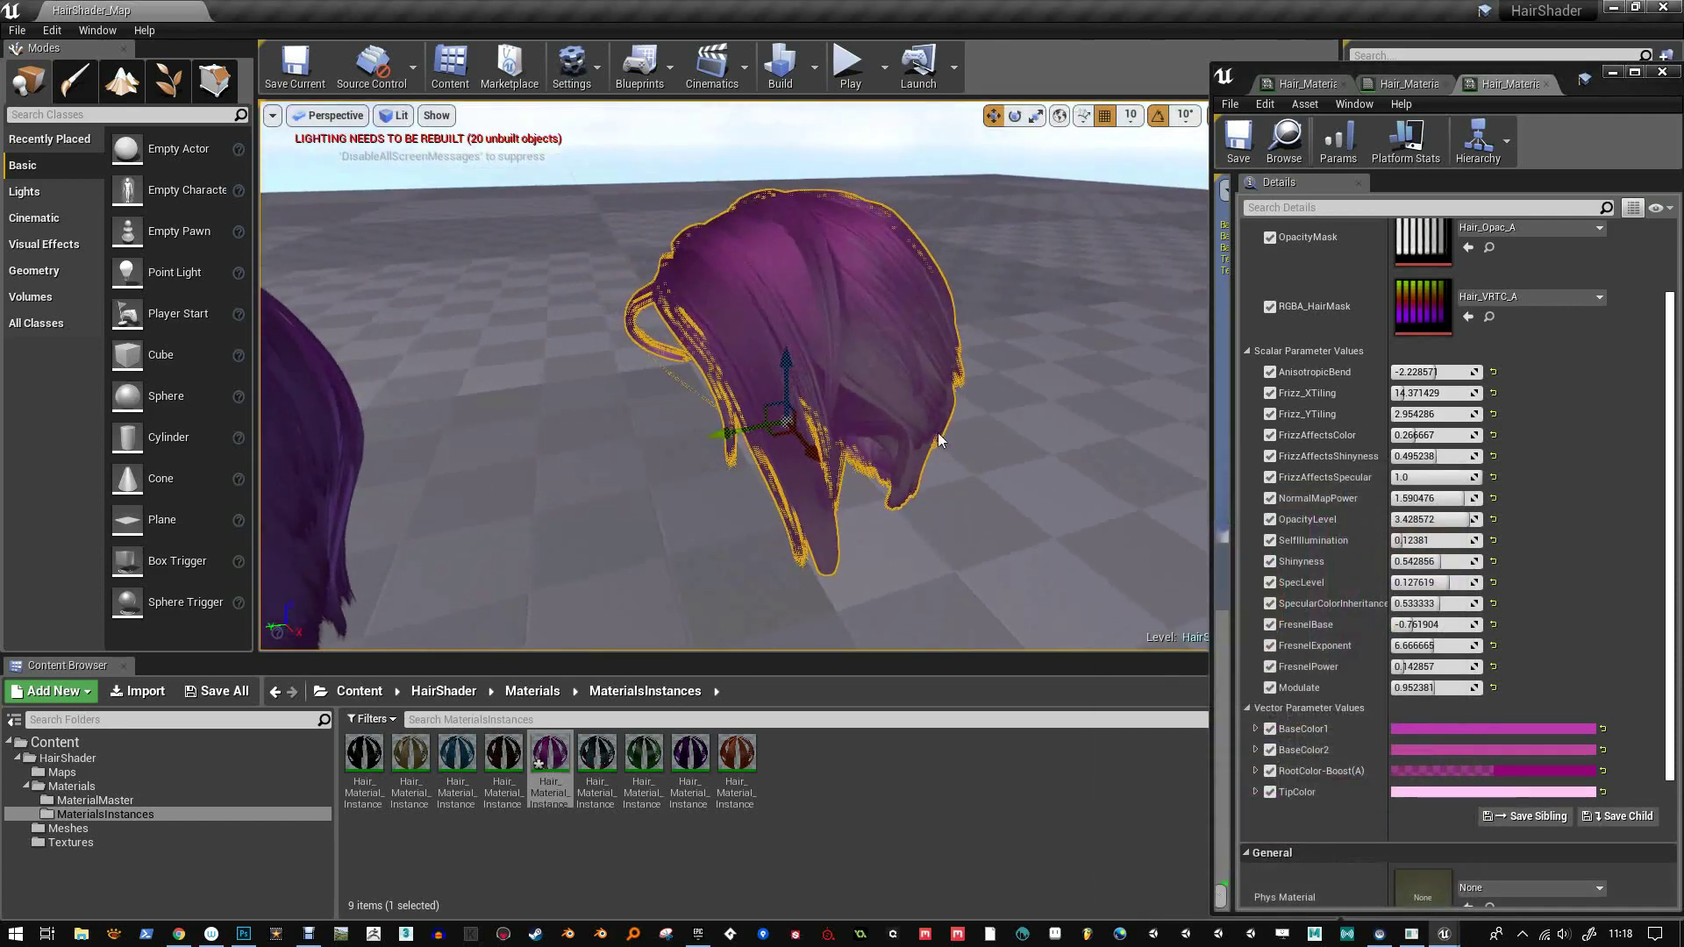
pyautogui.click(1522, 791)
pyautogui.moveTo(1291, 571); pyautogui.dragTo(1298, 561)
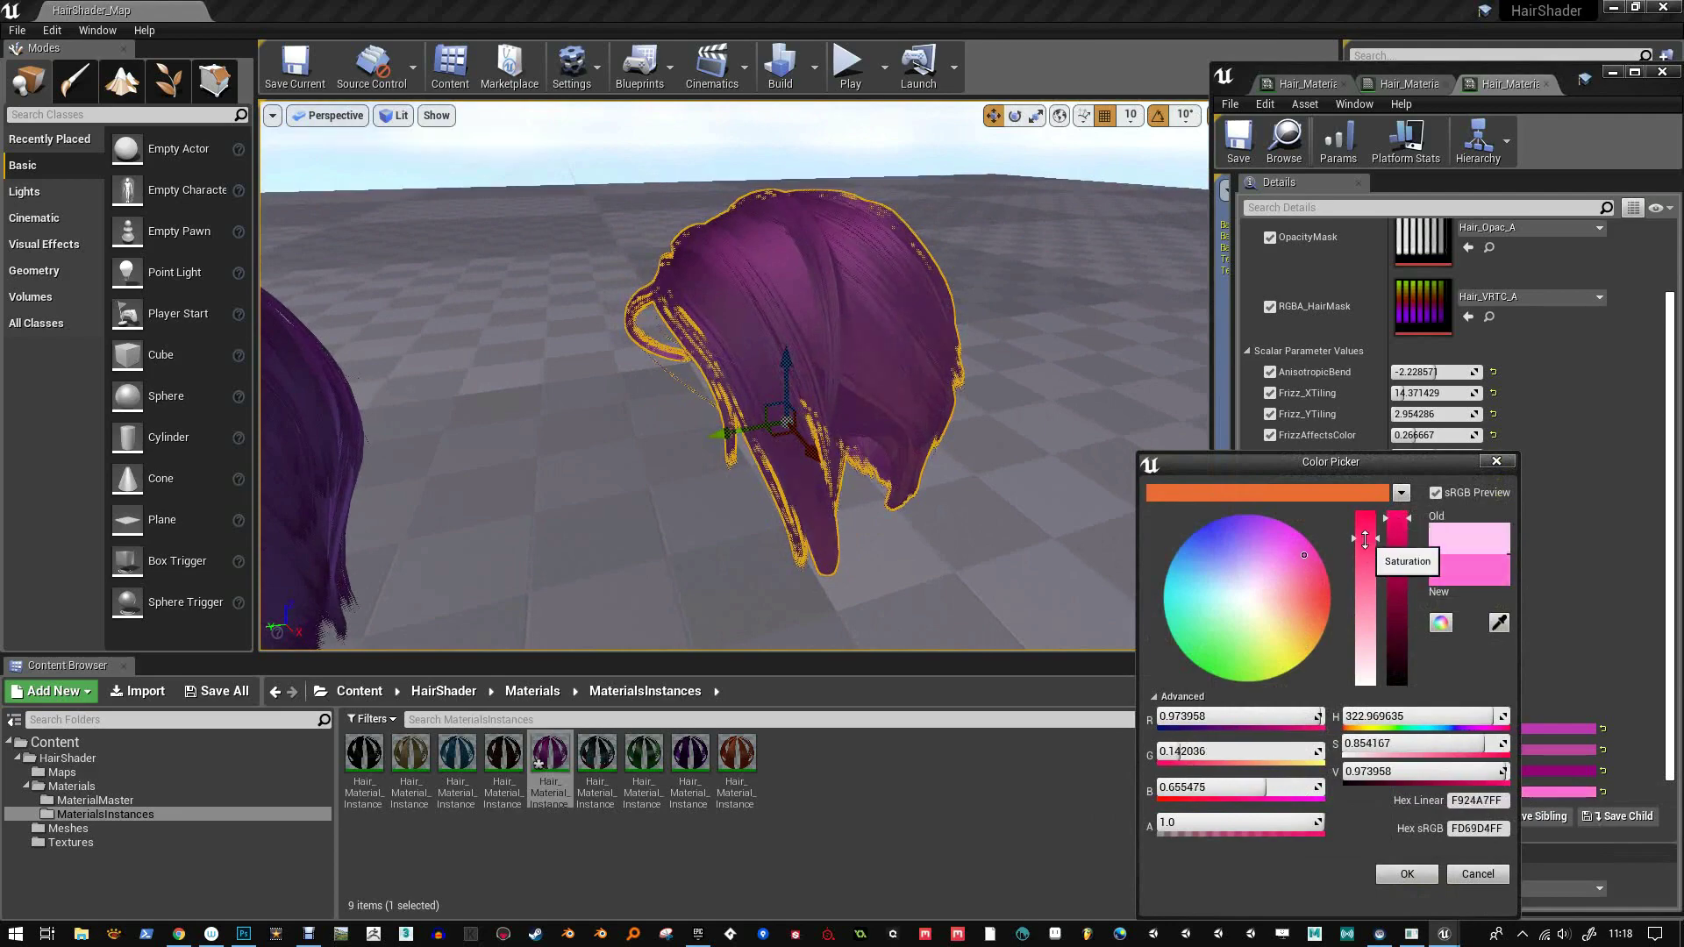
pyautogui.click(1407, 874)
# Deselect the hair model and set AnisotropicBend to about -2.69, Frizz_XTiling to about 3.91 and Frizz_YTiling to 0.5
pyautogui.moveTo(1034, 456); pyautogui.dragTo(975, 440, button='right')
pyautogui.scroll(10, 914, 302)
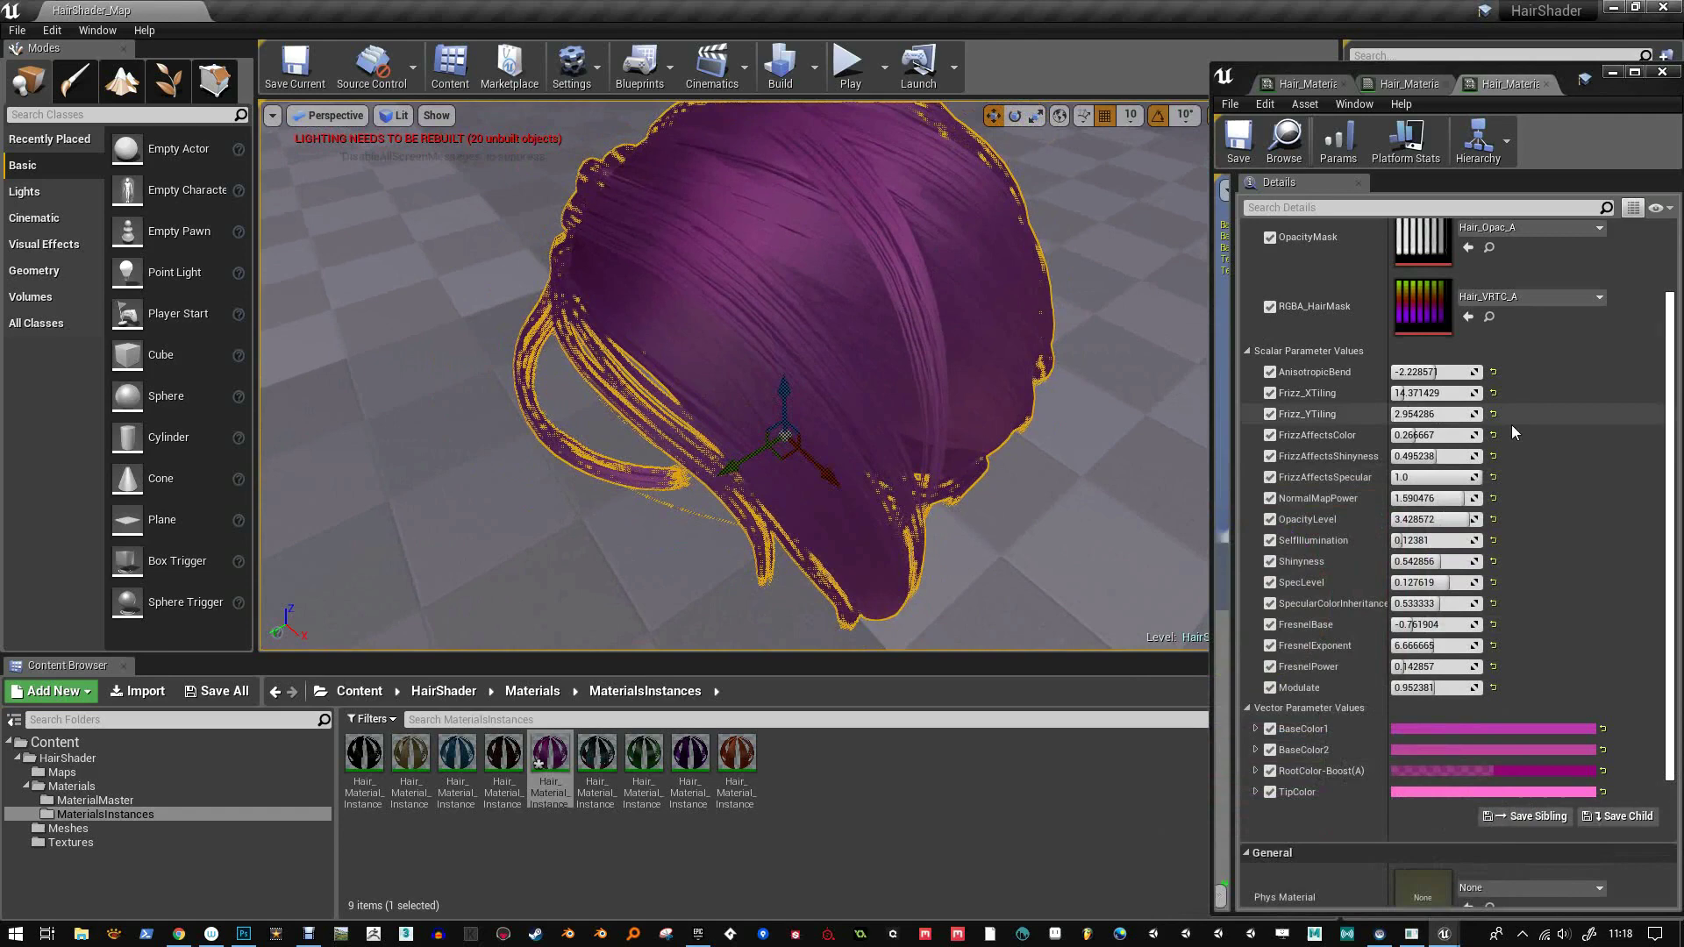
pyautogui.click(1045, 545)
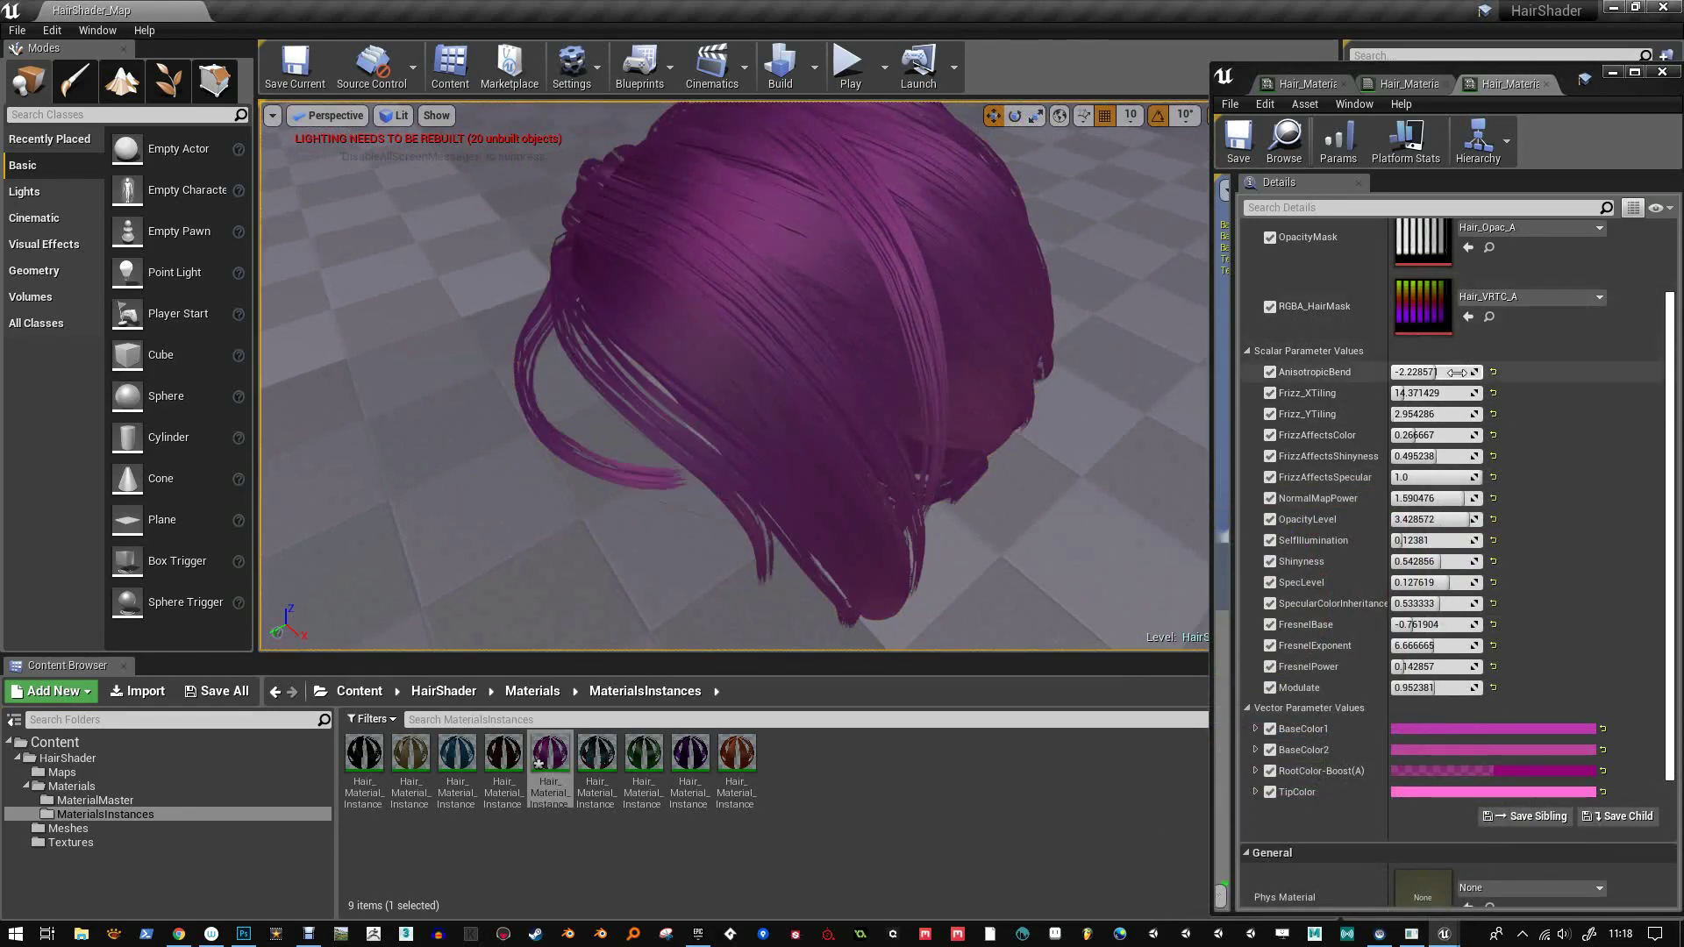
pyautogui.moveTo(1439, 372)
pyautogui.mouseDown()
pyautogui.moveTo(1482, 373)
pyautogui.moveTo(1433, 369)
pyautogui.moveTo(1427, 393)
pyautogui.mouseUp()
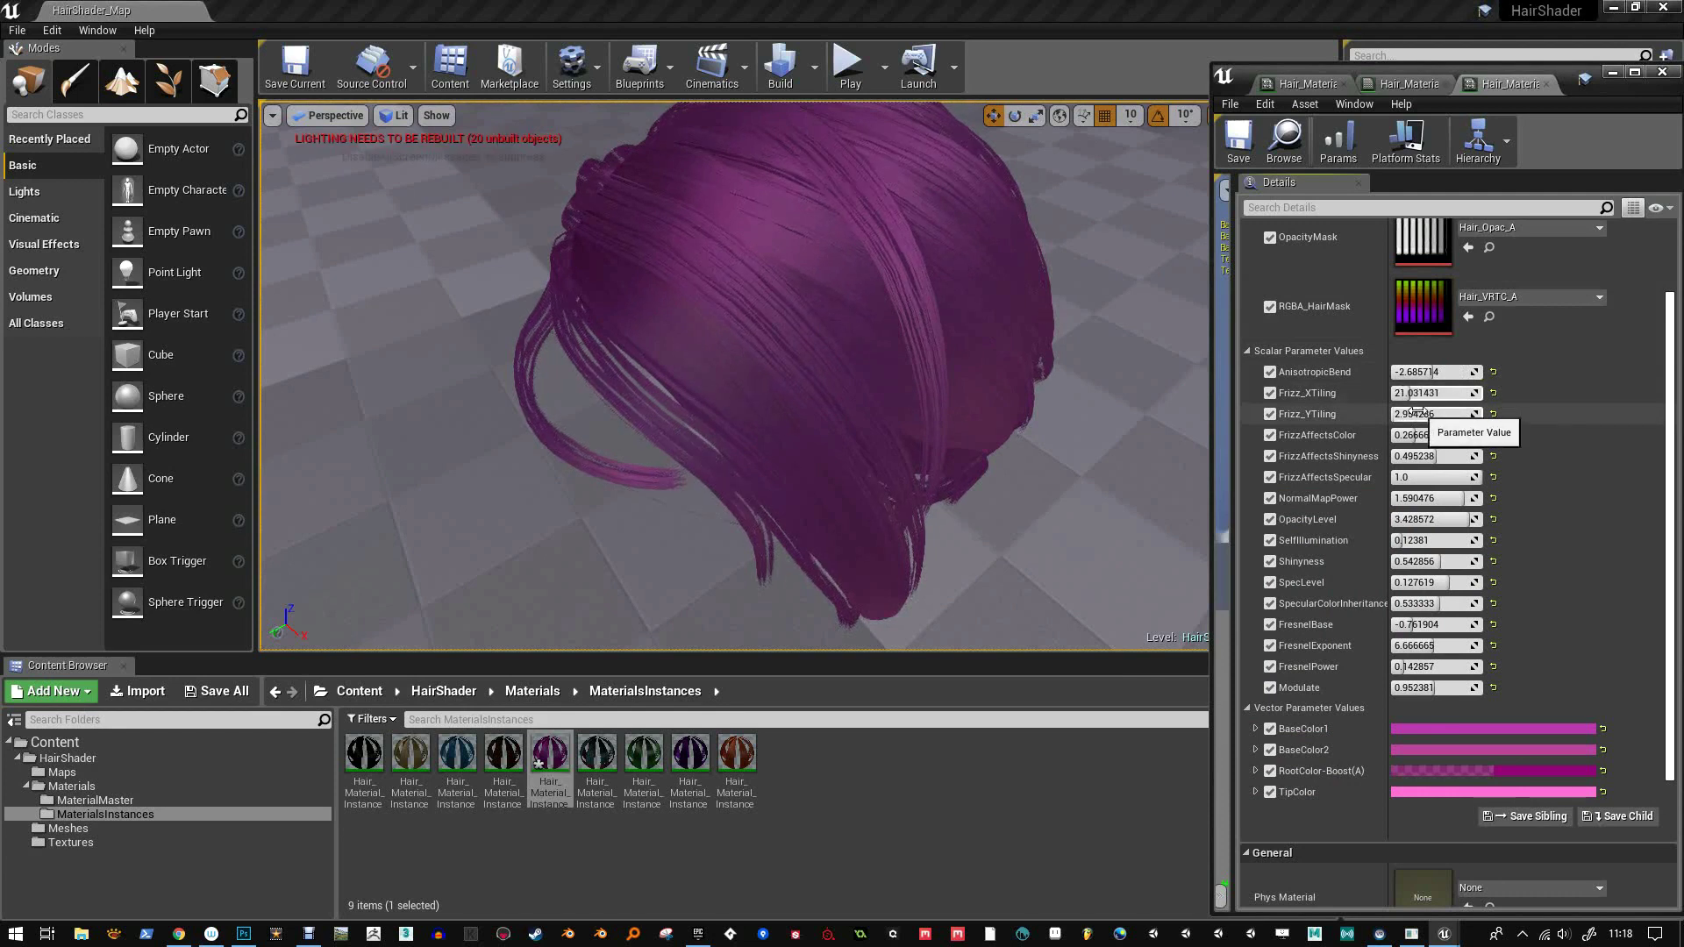
pyautogui.moveTo(1404, 413); pyautogui.dragTo(1433, 413)
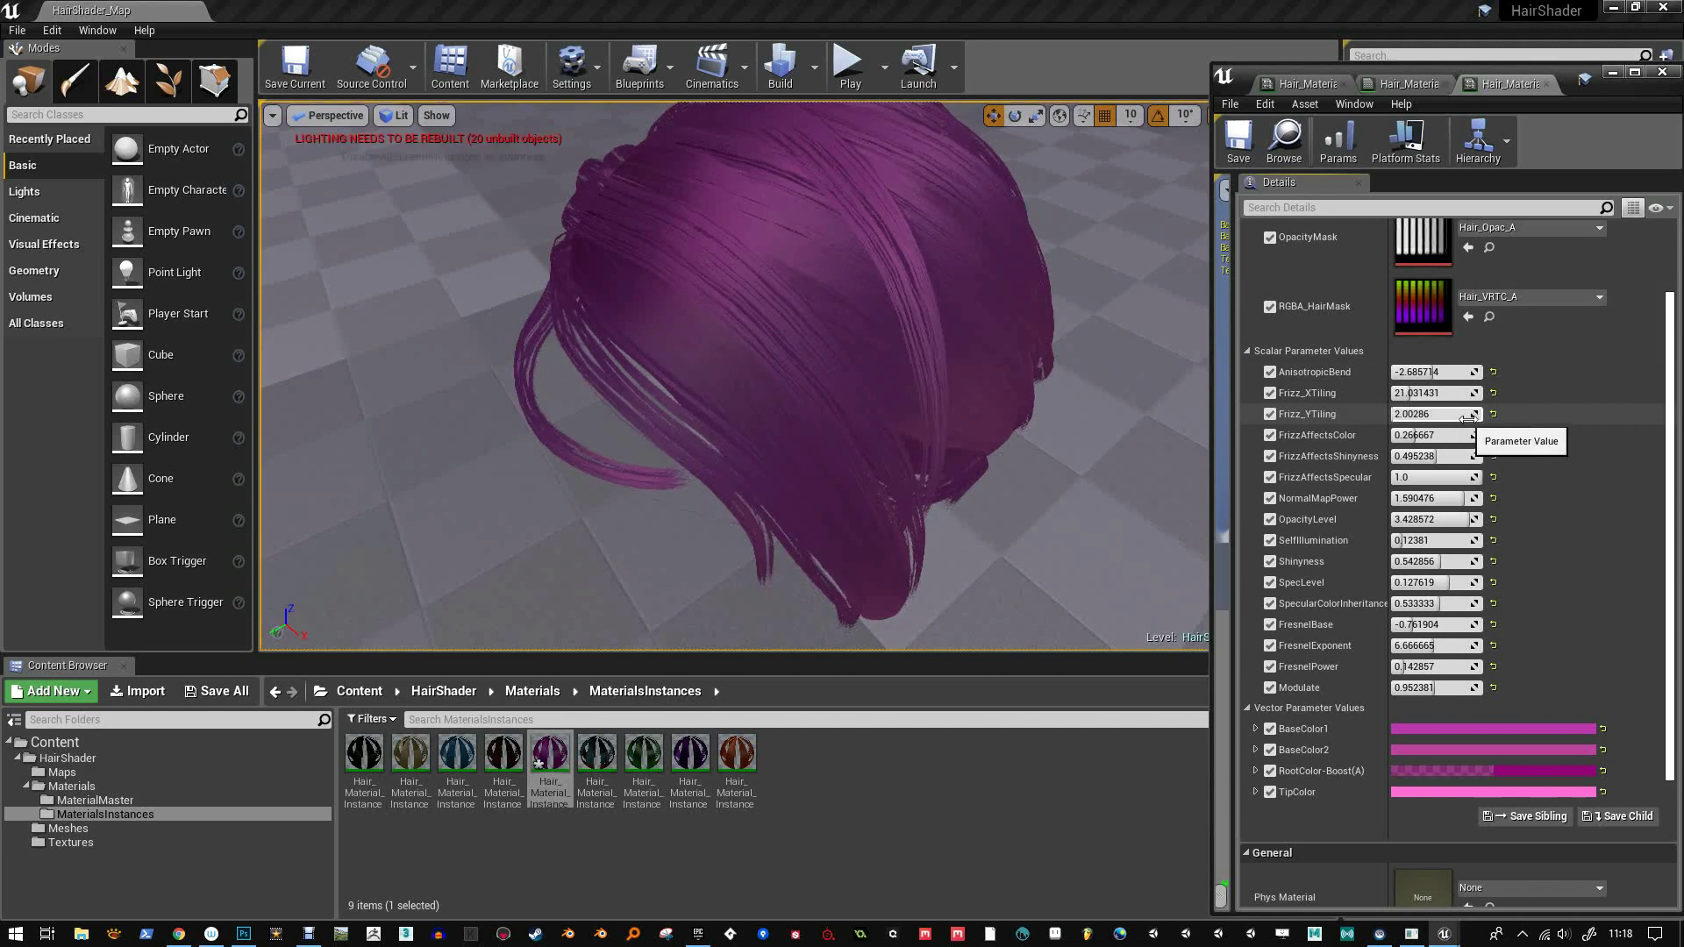
pyautogui.click(1425, 414)
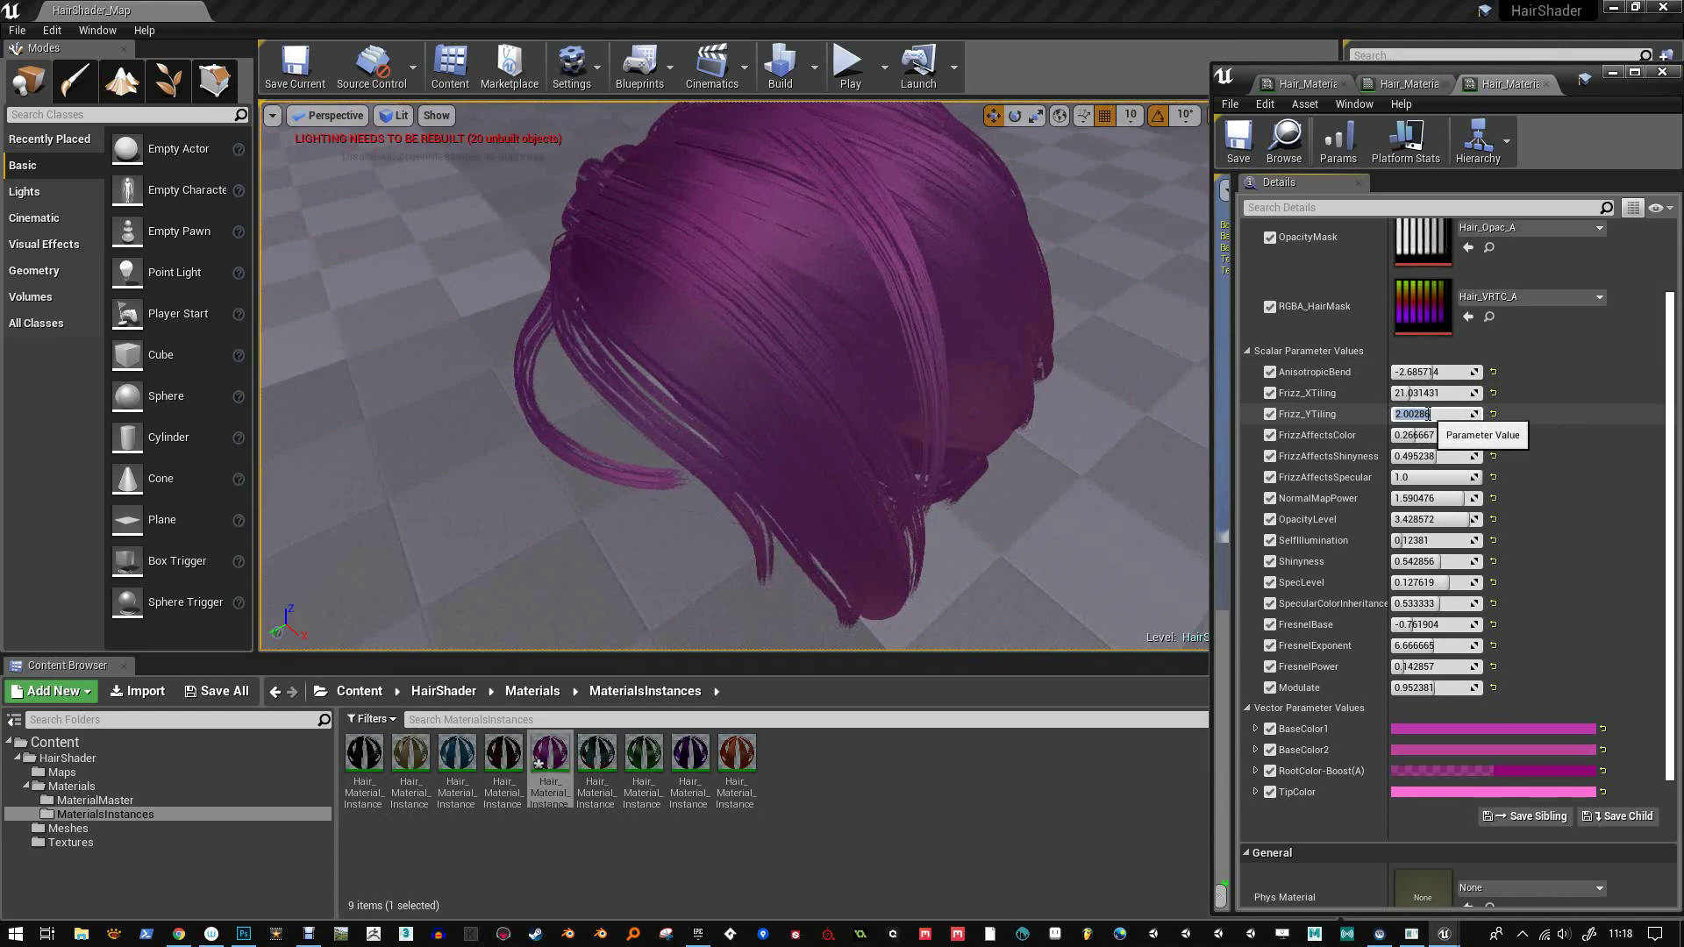
pyautogui.moveTo(1427, 394); pyautogui.dragTo(1401, 393)
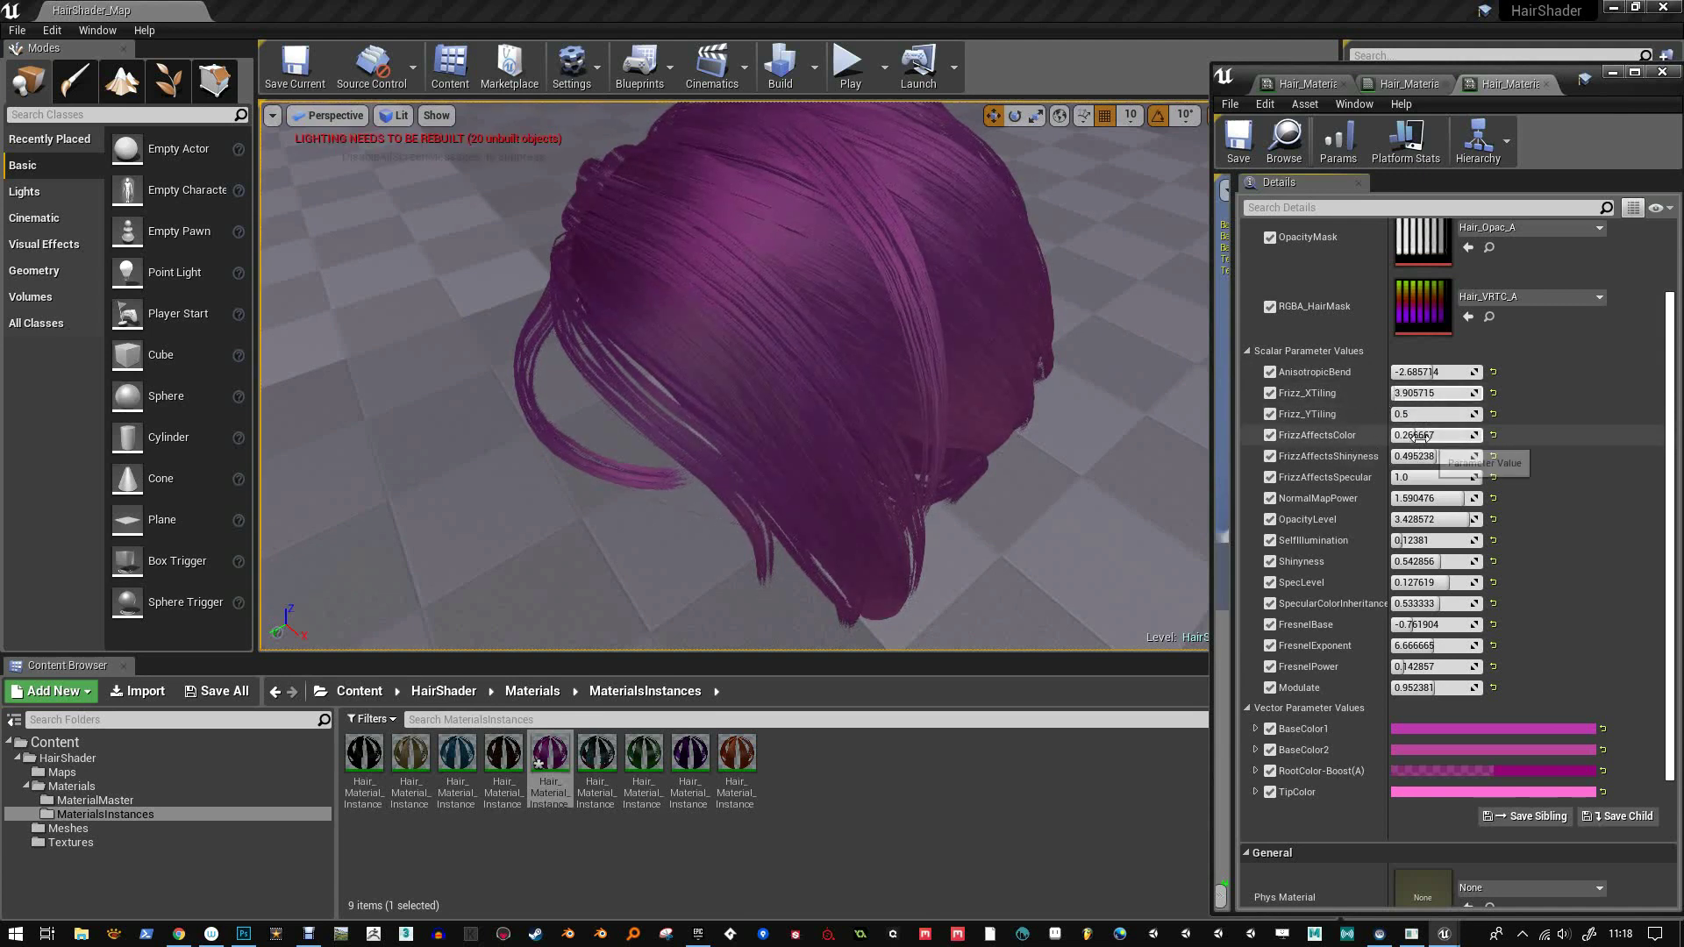
# Set FrizzAffectsColor to about 0.495, FrizzAffectsShinyness to 0.667, FrizzAffectsSpecular to 0.905, NormalMapPower to 0.438 and OpacityLevel to 1.98
pyautogui.moveTo(1420, 436)
pyautogui.mouseDown()
pyautogui.moveTo(1455, 436)
pyautogui.moveTo(1413, 454)
pyautogui.moveTo(1439, 450)
pyautogui.moveTo(1454, 494)
pyautogui.moveTo(1403, 494)
pyautogui.mouseUp()
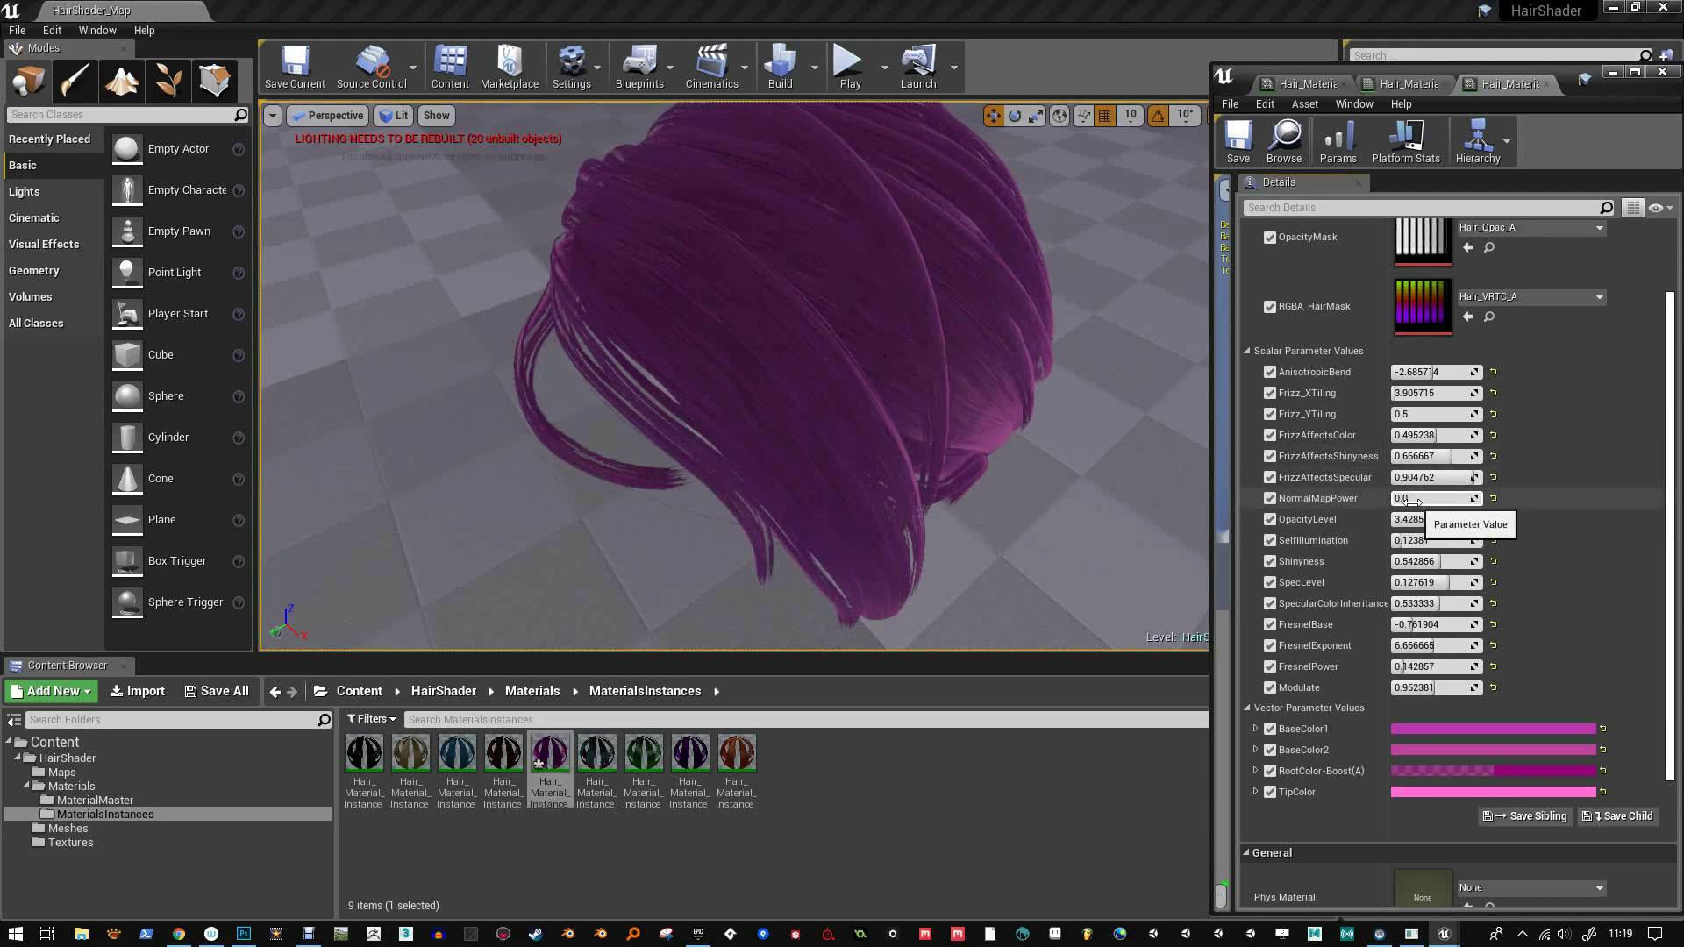
pyautogui.moveTo(1406, 499)
pyautogui.mouseDown()
pyautogui.moveTo(1445, 519)
pyautogui.moveTo(1398, 519)
pyautogui.moveTo(1418, 514)
pyautogui.mouseUp()
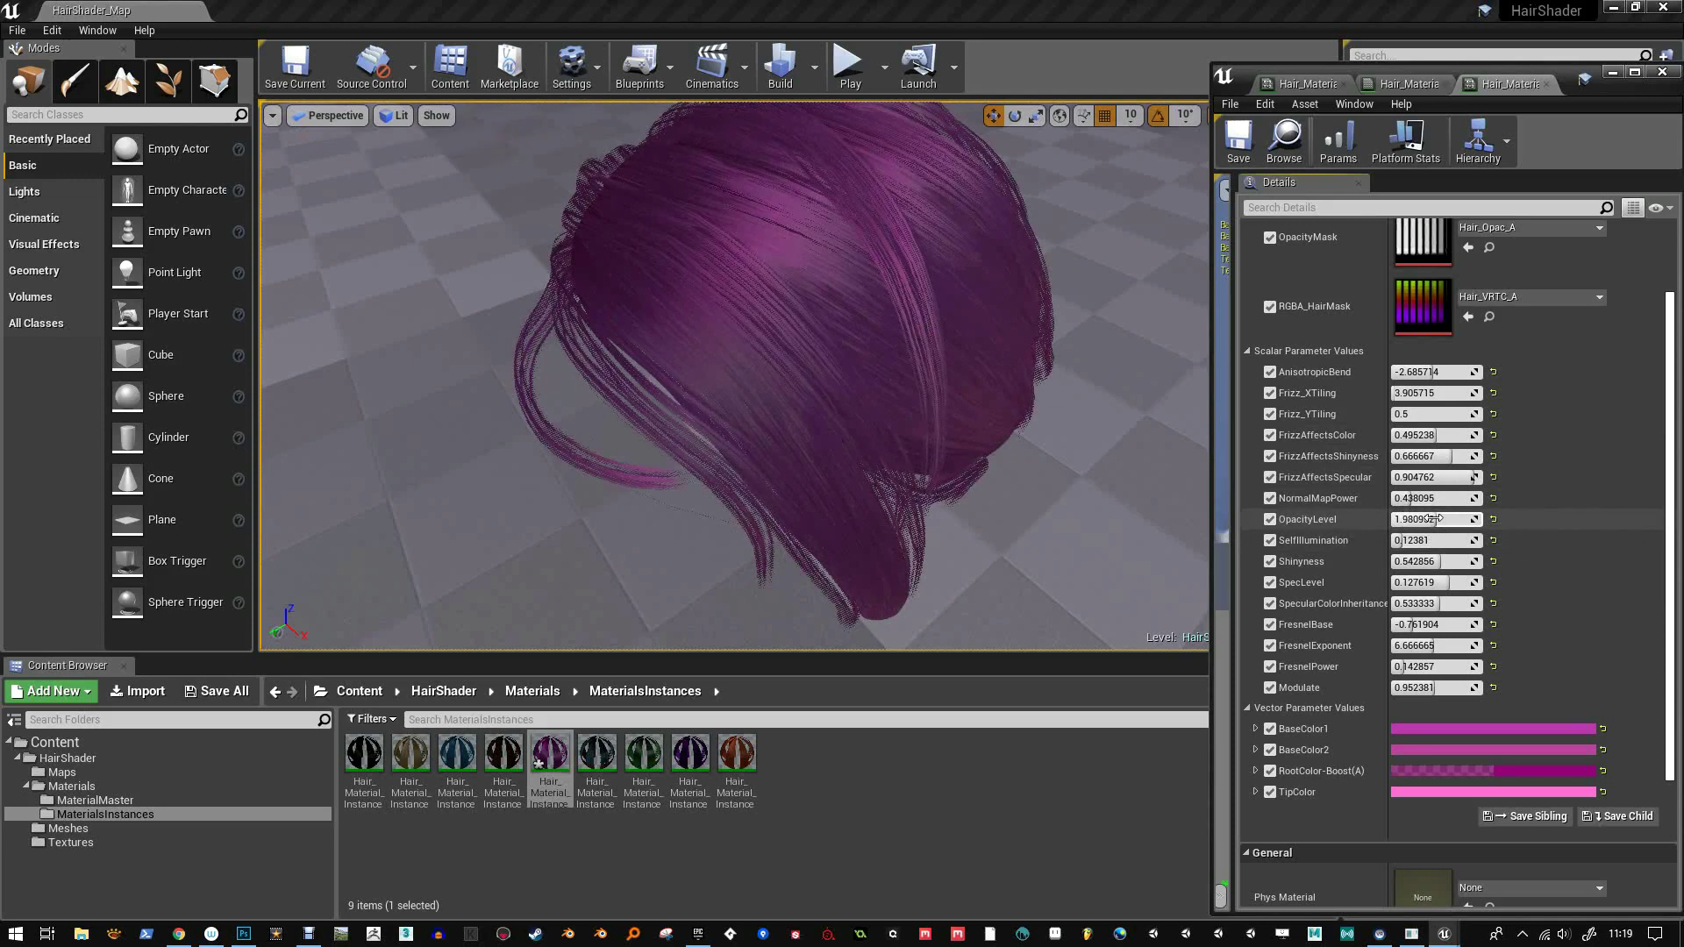
# Set SelfIllumination to about 0.105, Shinyness to 0.629, SpecLevel to 0.171 and SpecularColorInheritance to 0.705
pyautogui.moveTo(1416, 540); pyautogui.dragTo(1442, 582)
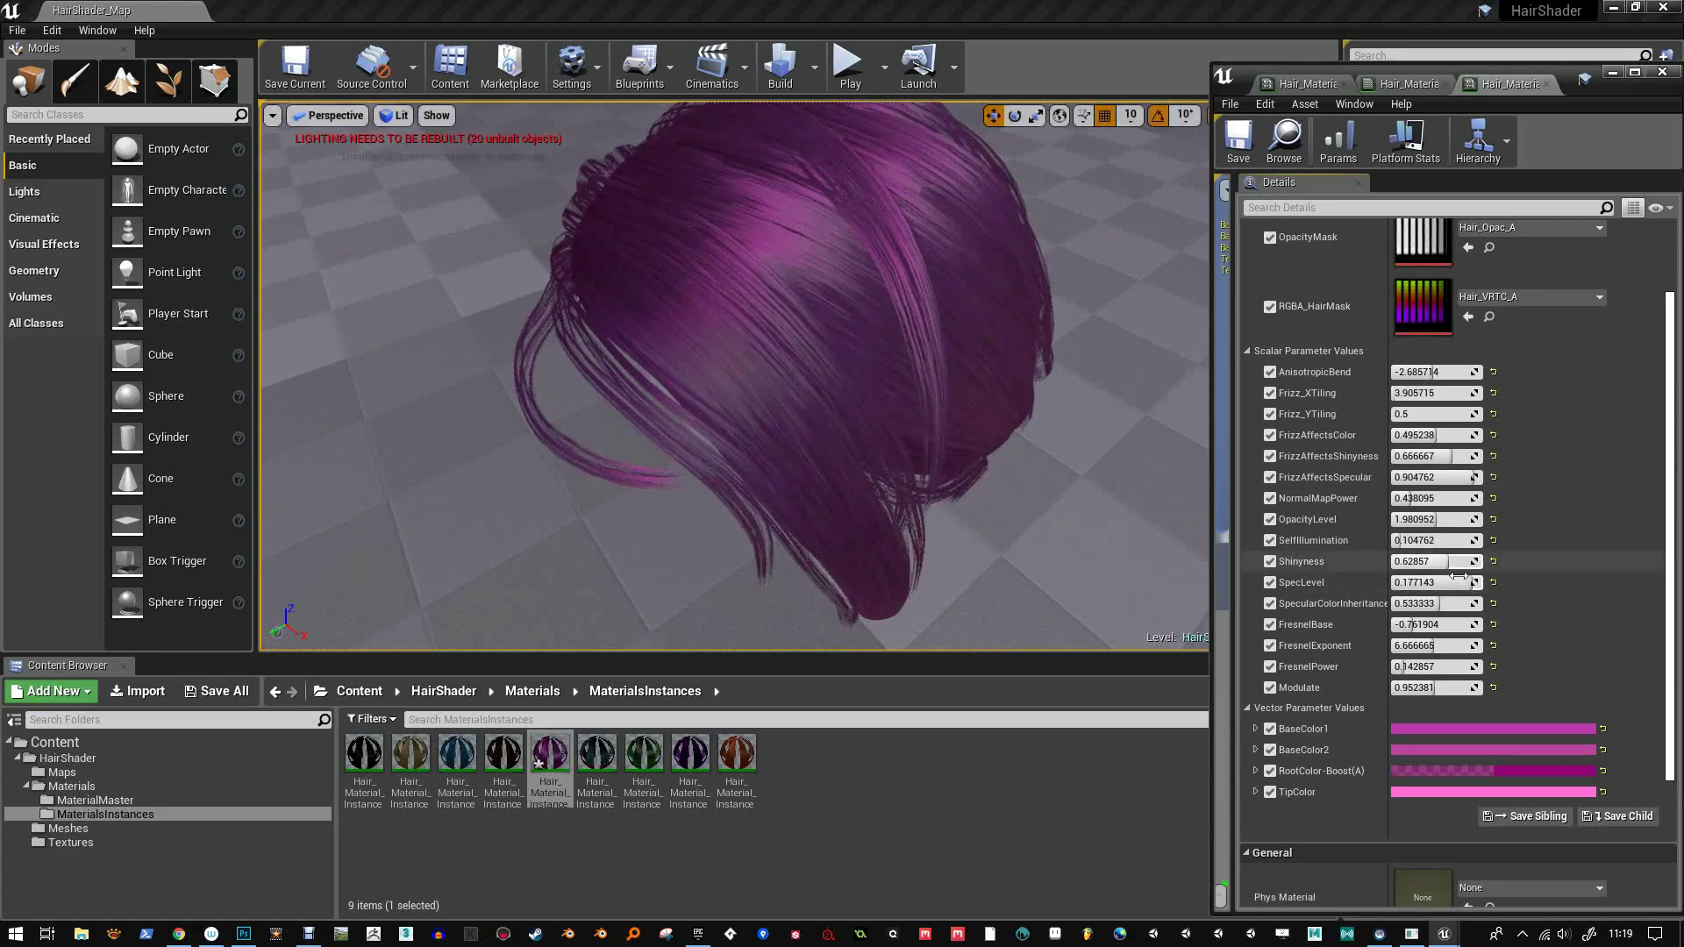
pyautogui.moveTo(1447, 603)
pyautogui.mouseDown()
pyautogui.moveTo(1469, 604)
pyautogui.moveTo(1459, 592)
pyautogui.mouseUp()
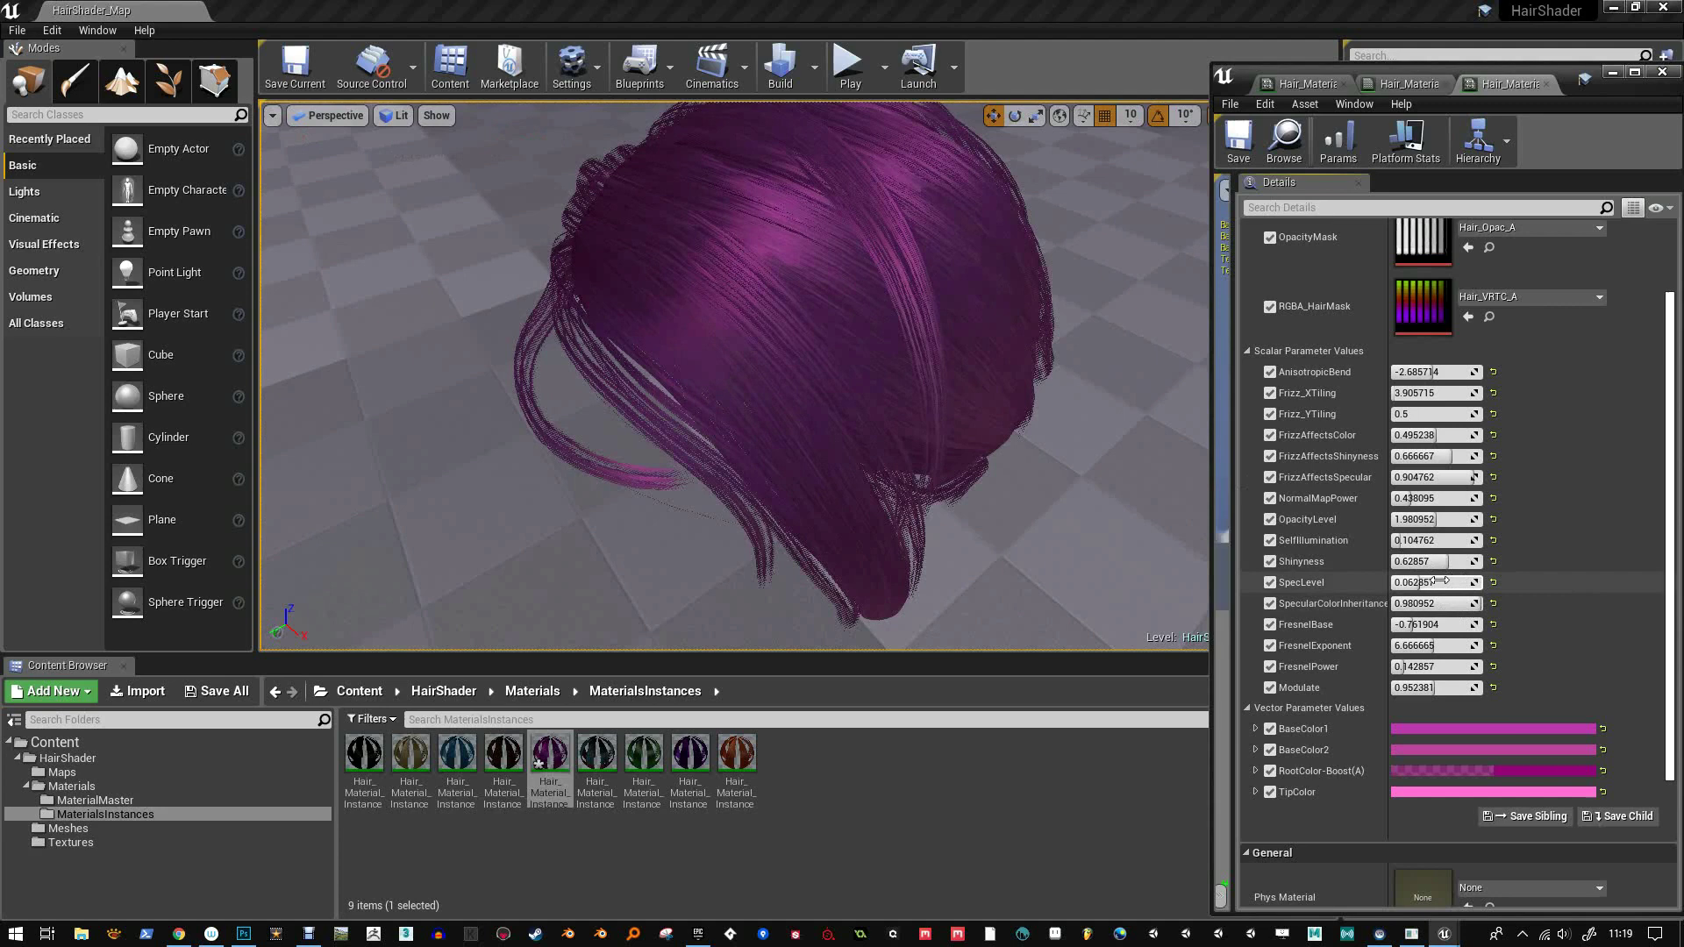
pyautogui.moveTo(1470, 603); pyautogui.dragTo(1424, 602)
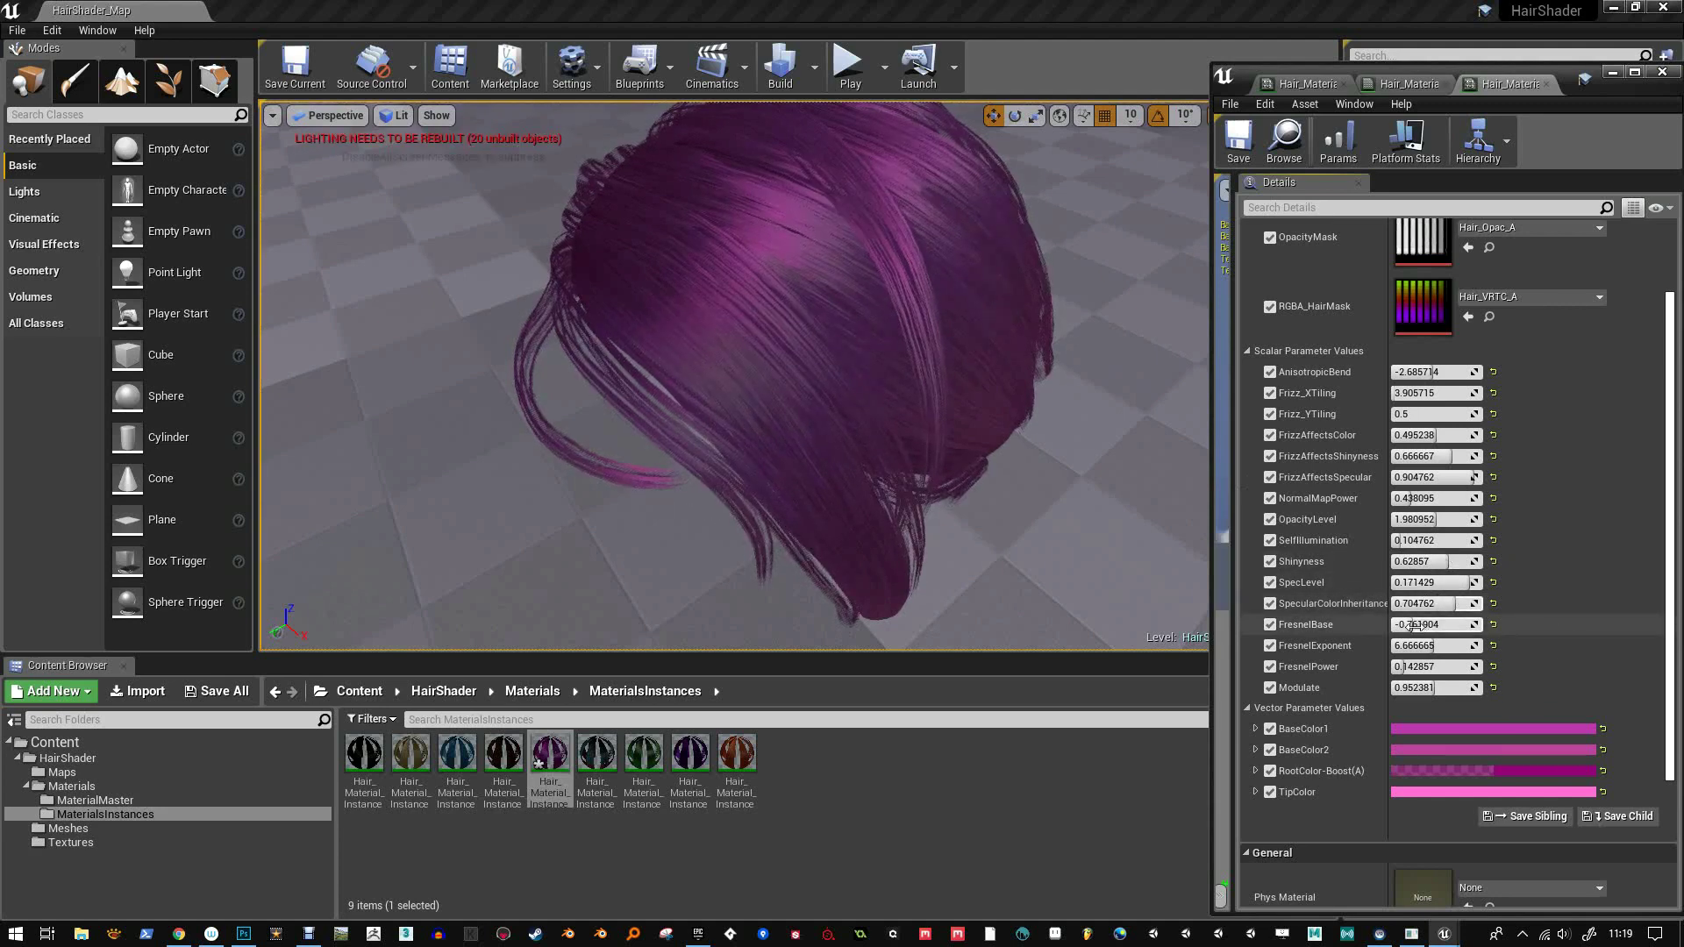
# Set FresnelBase to about -0.657, FresnelExponent to 6.286, FresnelPower to 0.552 and Modulate to 0.571
pyautogui.moveTo(1430, 625)
pyautogui.mouseDown()
pyautogui.moveTo(1403, 645)
pyautogui.moveTo(1426, 667)
pyautogui.mouseUp()
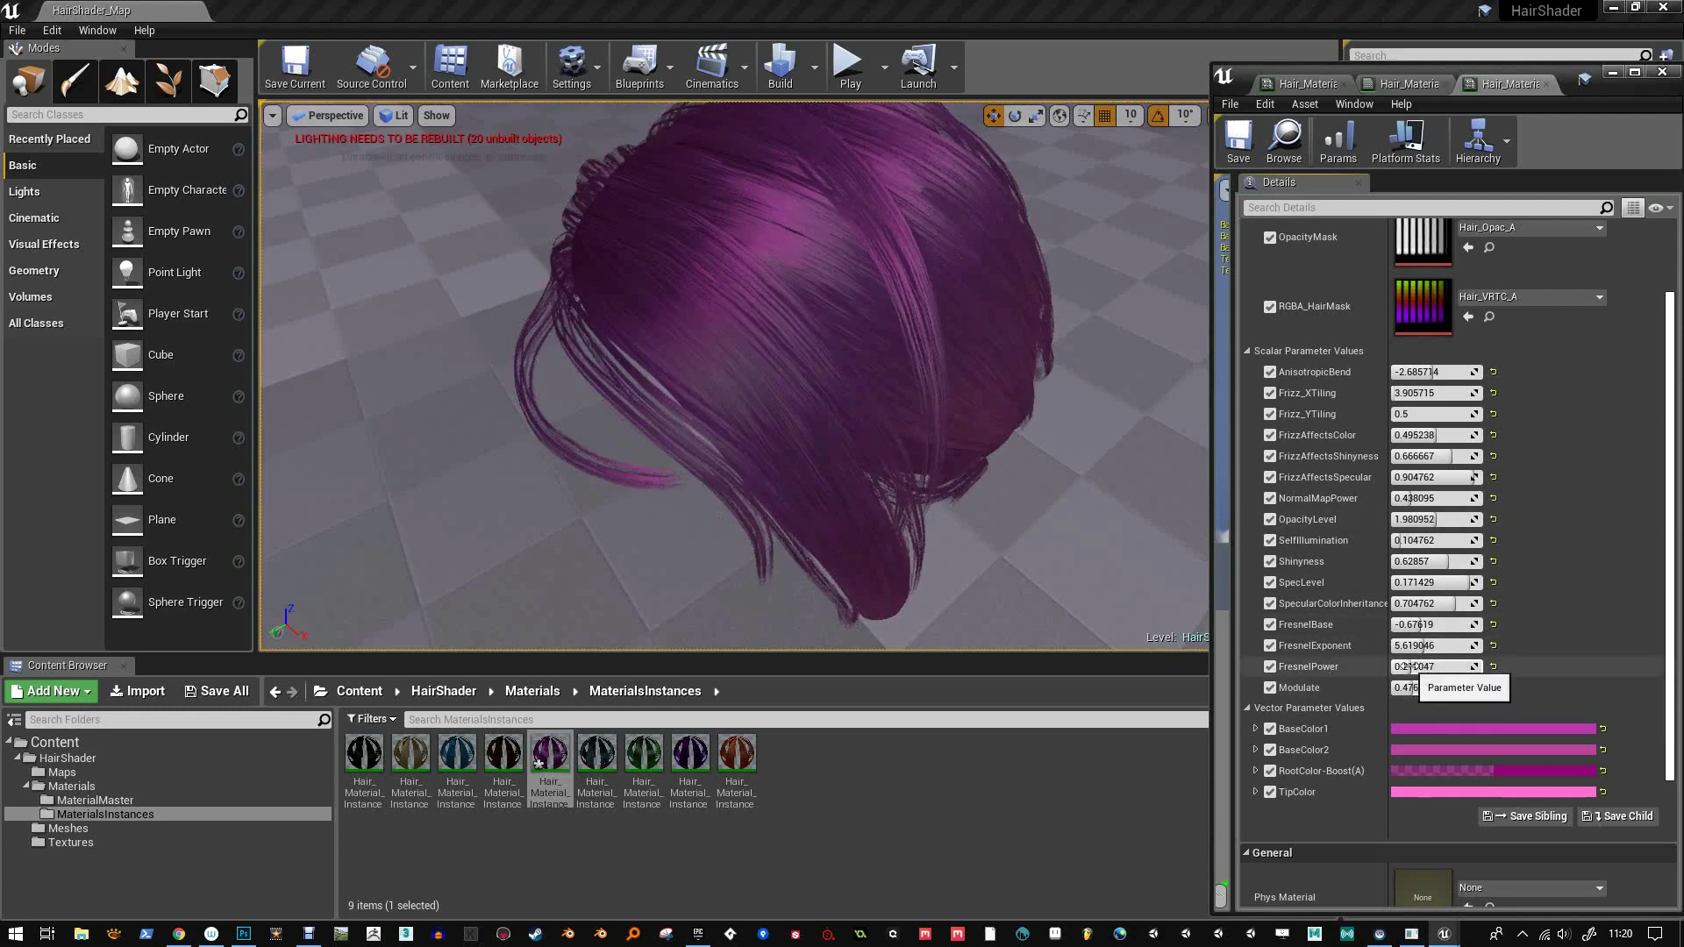
pyautogui.moveTo(1418, 667); pyautogui.dragTo(1435, 667)
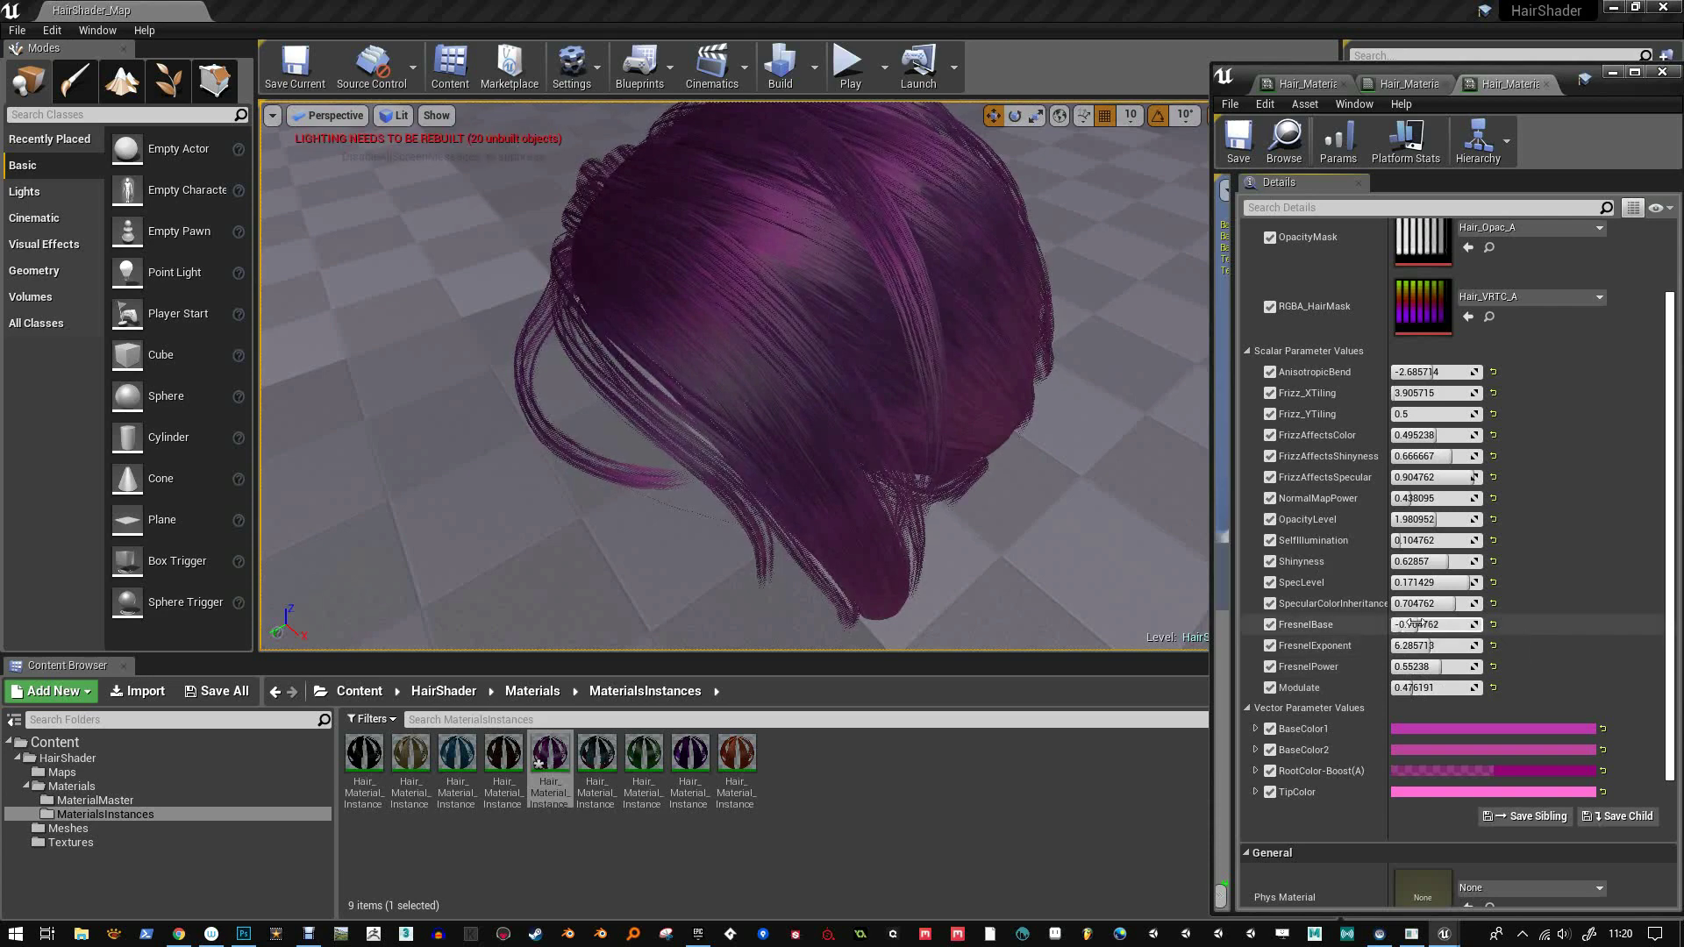
pyautogui.moveTo(1412, 687); pyautogui.dragTo(1418, 683)
# Set BaseColor1 of the _DEMO material instance to a muted salmon red
pyautogui.keyDown('alt'); pyautogui.moveTo(944, 442); pyautogui.dragTo(1144, 502); pyautogui.keyUp('alt')
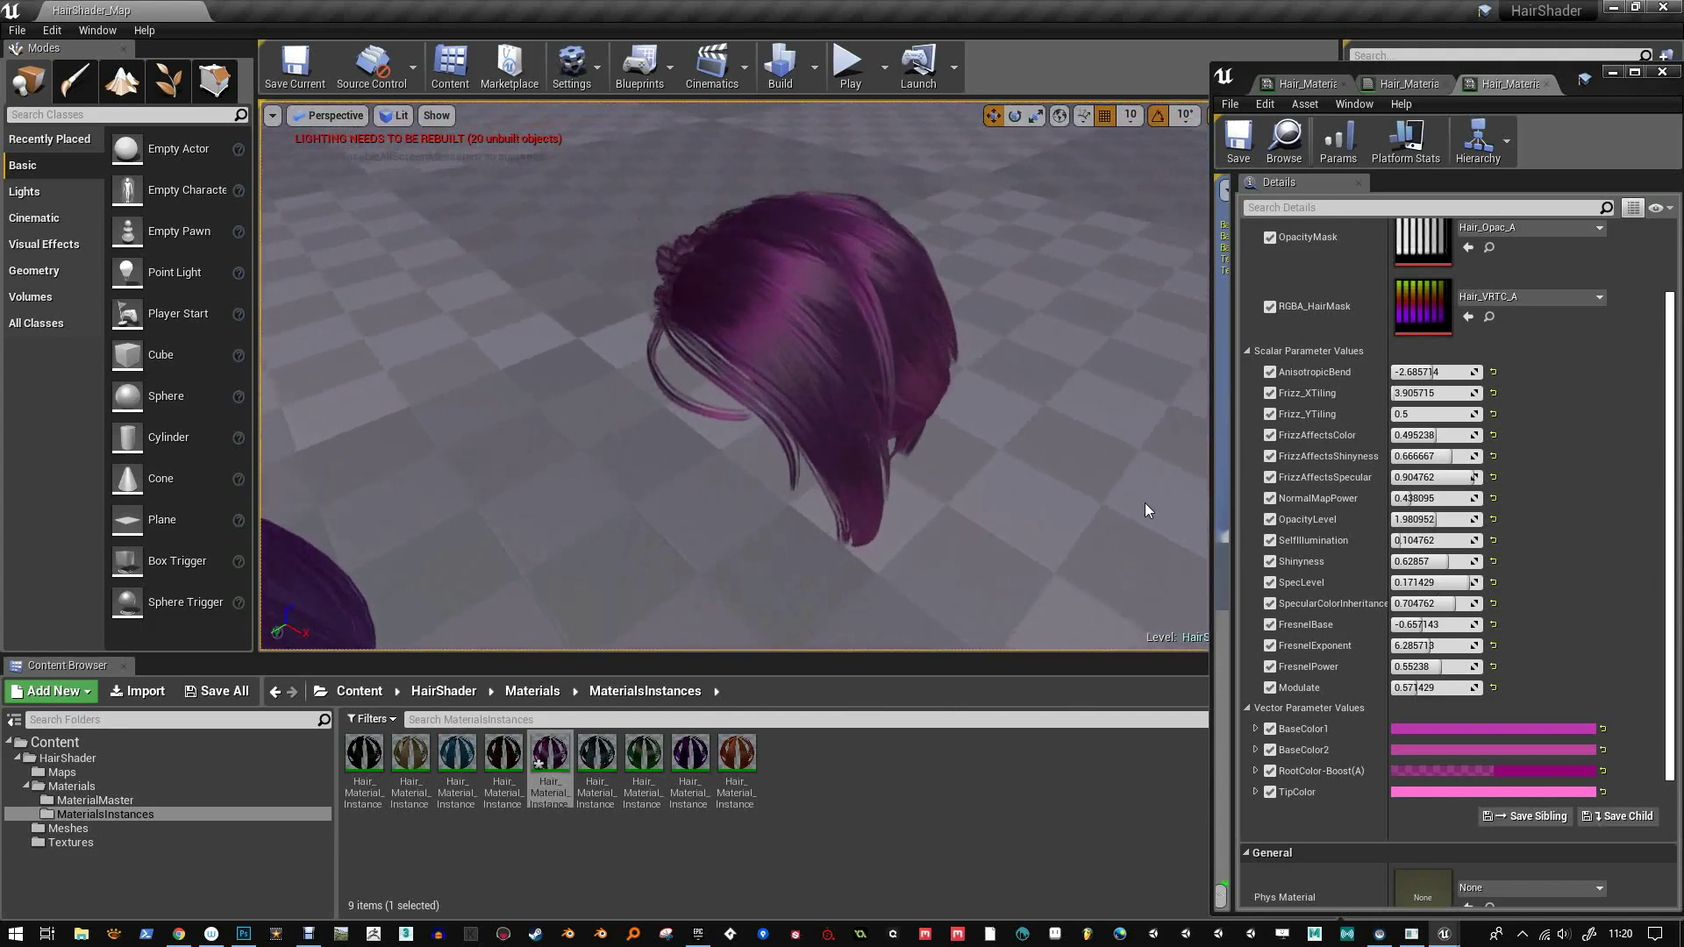
pyautogui.scroll(2, 868, 450)
pyautogui.keyDown('alt'); pyautogui.moveTo(870, 458); pyautogui.dragTo(982, 395); pyautogui.keyUp('alt')
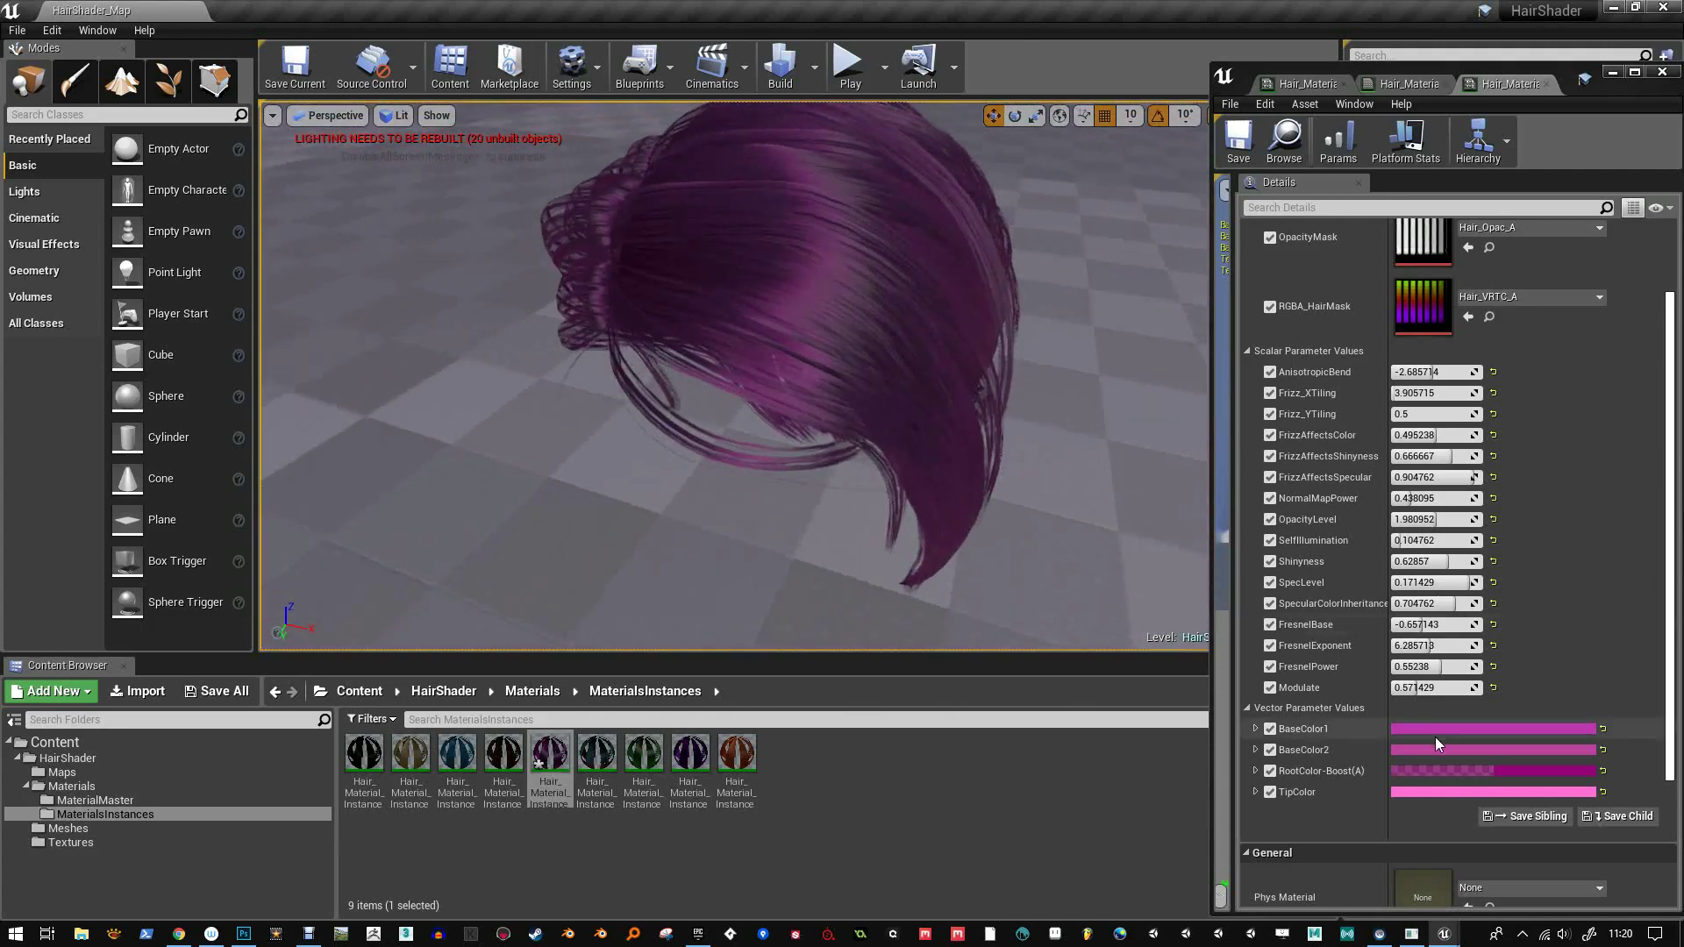
pyautogui.scroll(5, 1544, 449)
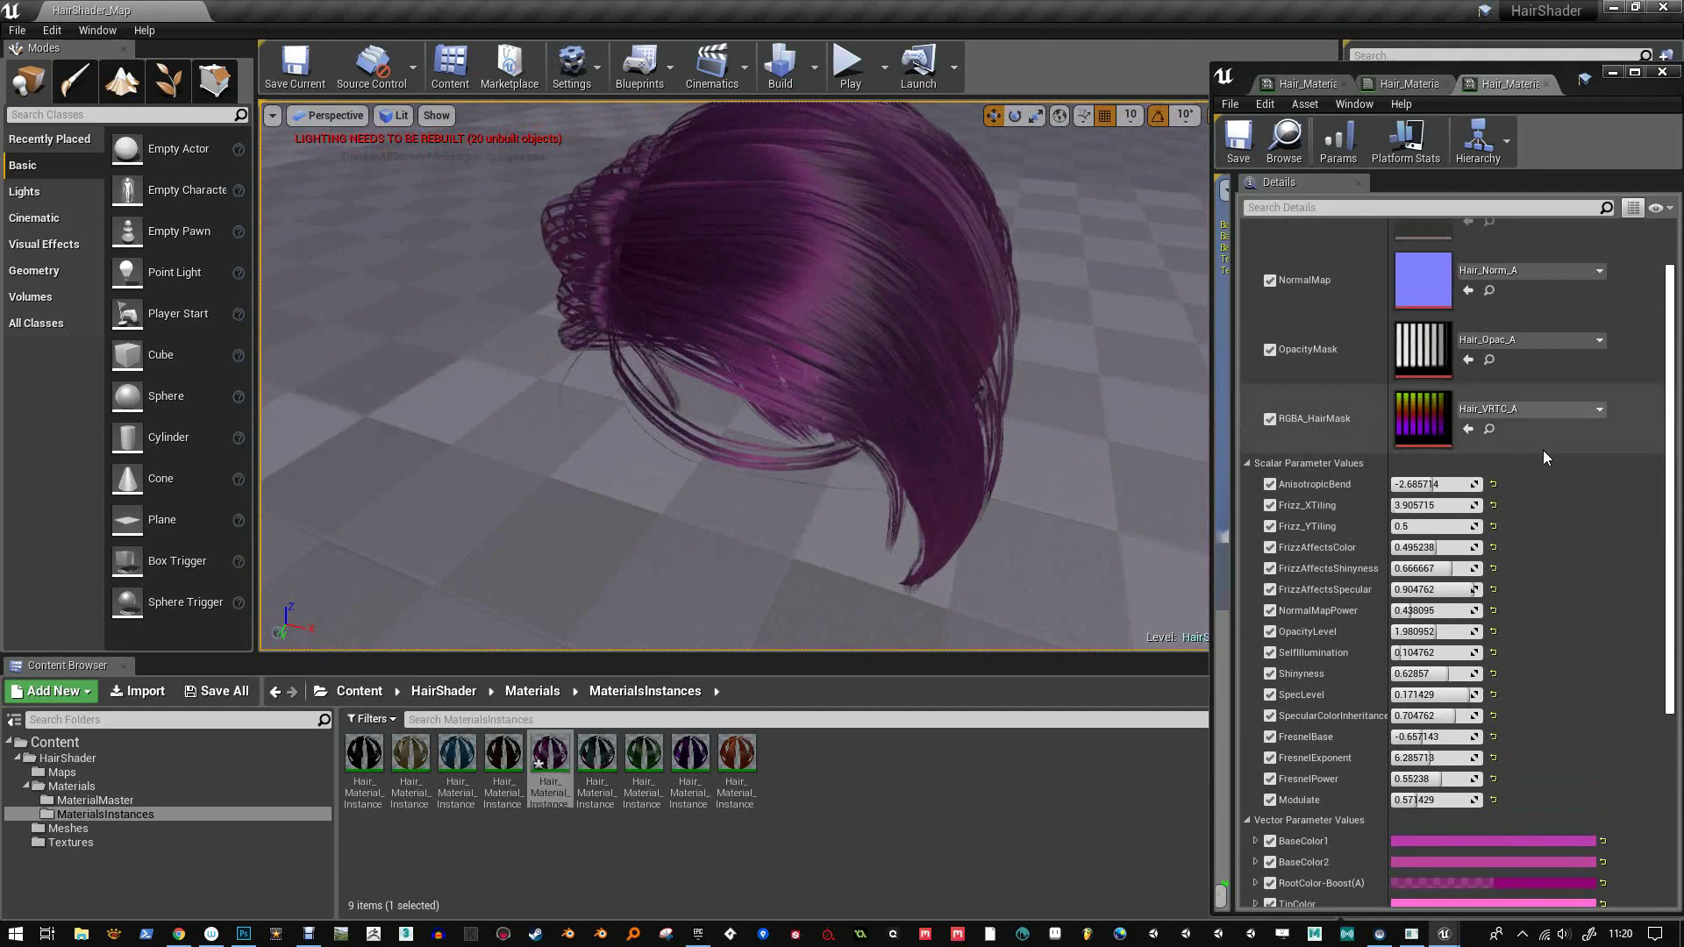
pyautogui.scroll(-5, 1545, 641)
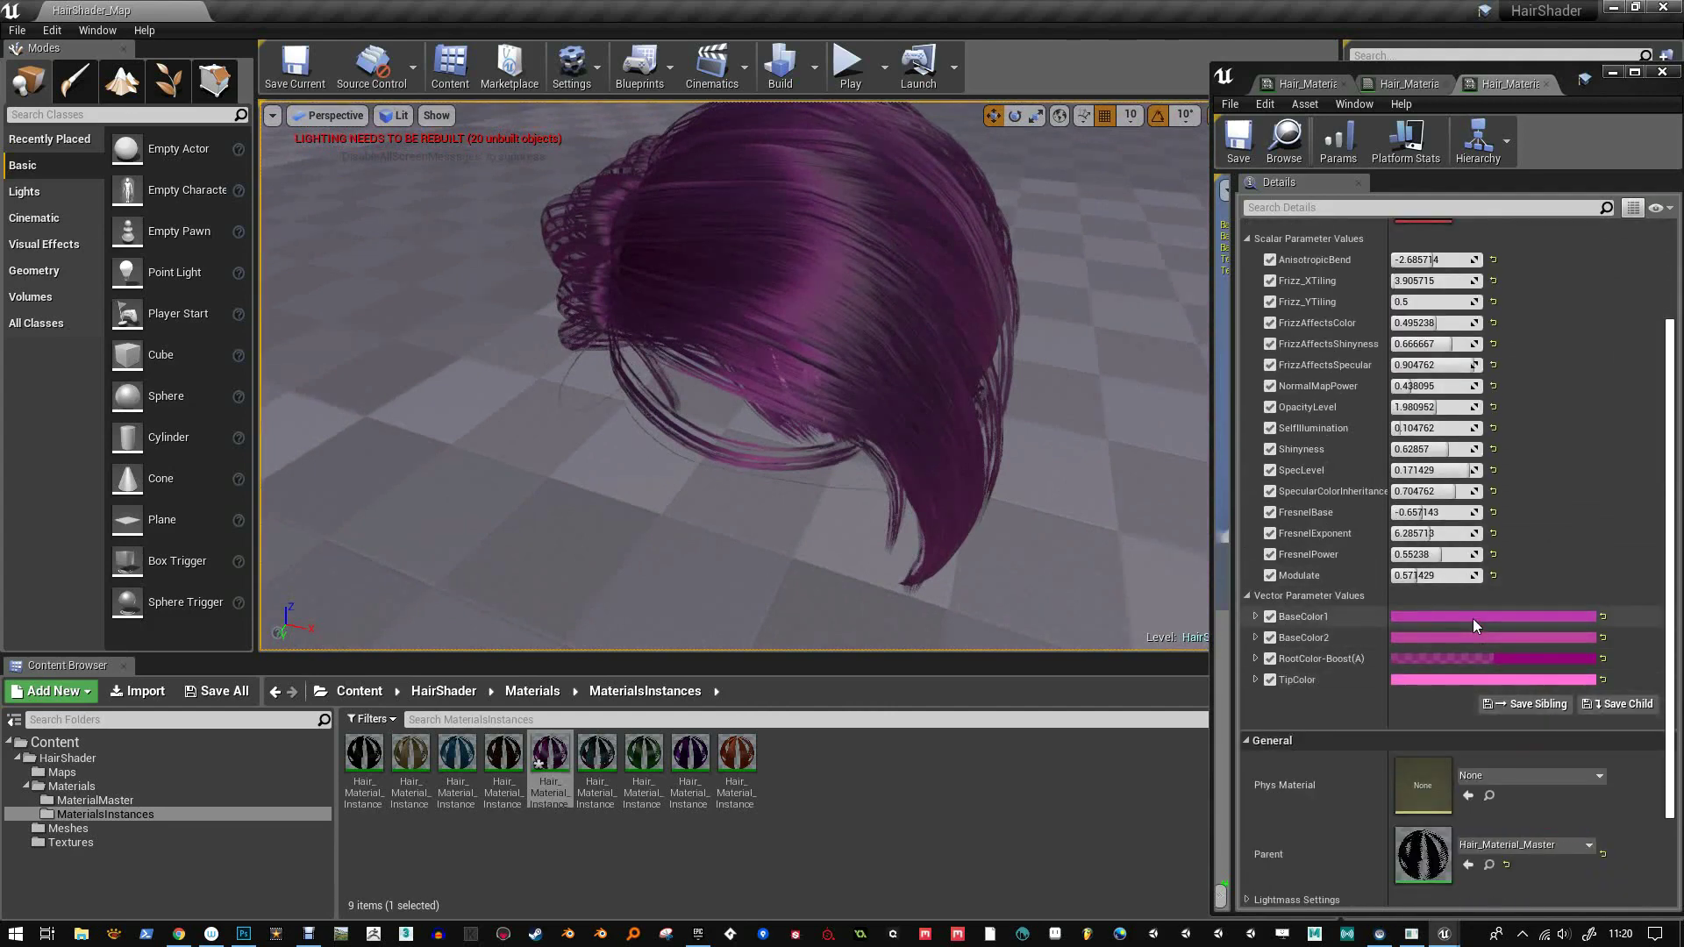
pyautogui.click(1471, 618)
pyautogui.moveTo(1262, 575); pyautogui.dragTo(1268, 603)
pyautogui.click(1362, 872)
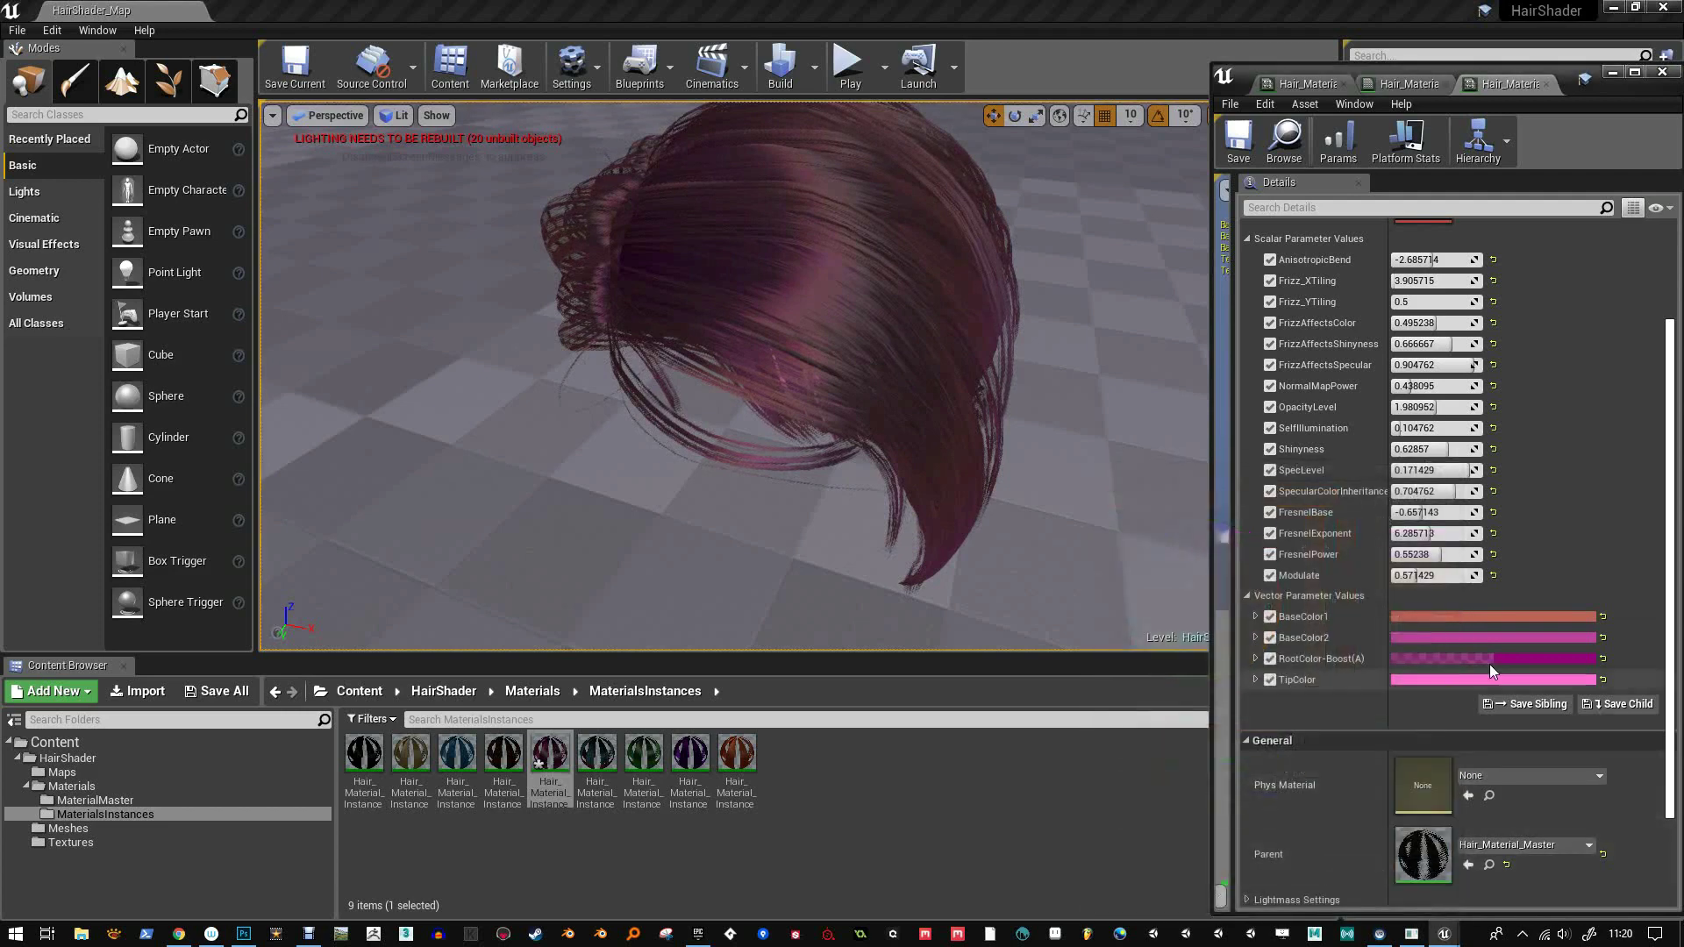
# Set BaseColor2 of the _DEMO material instance to a dark red
pyautogui.click(1498, 638)
pyautogui.moveTo(1374, 598); pyautogui.dragTo(1373, 646)
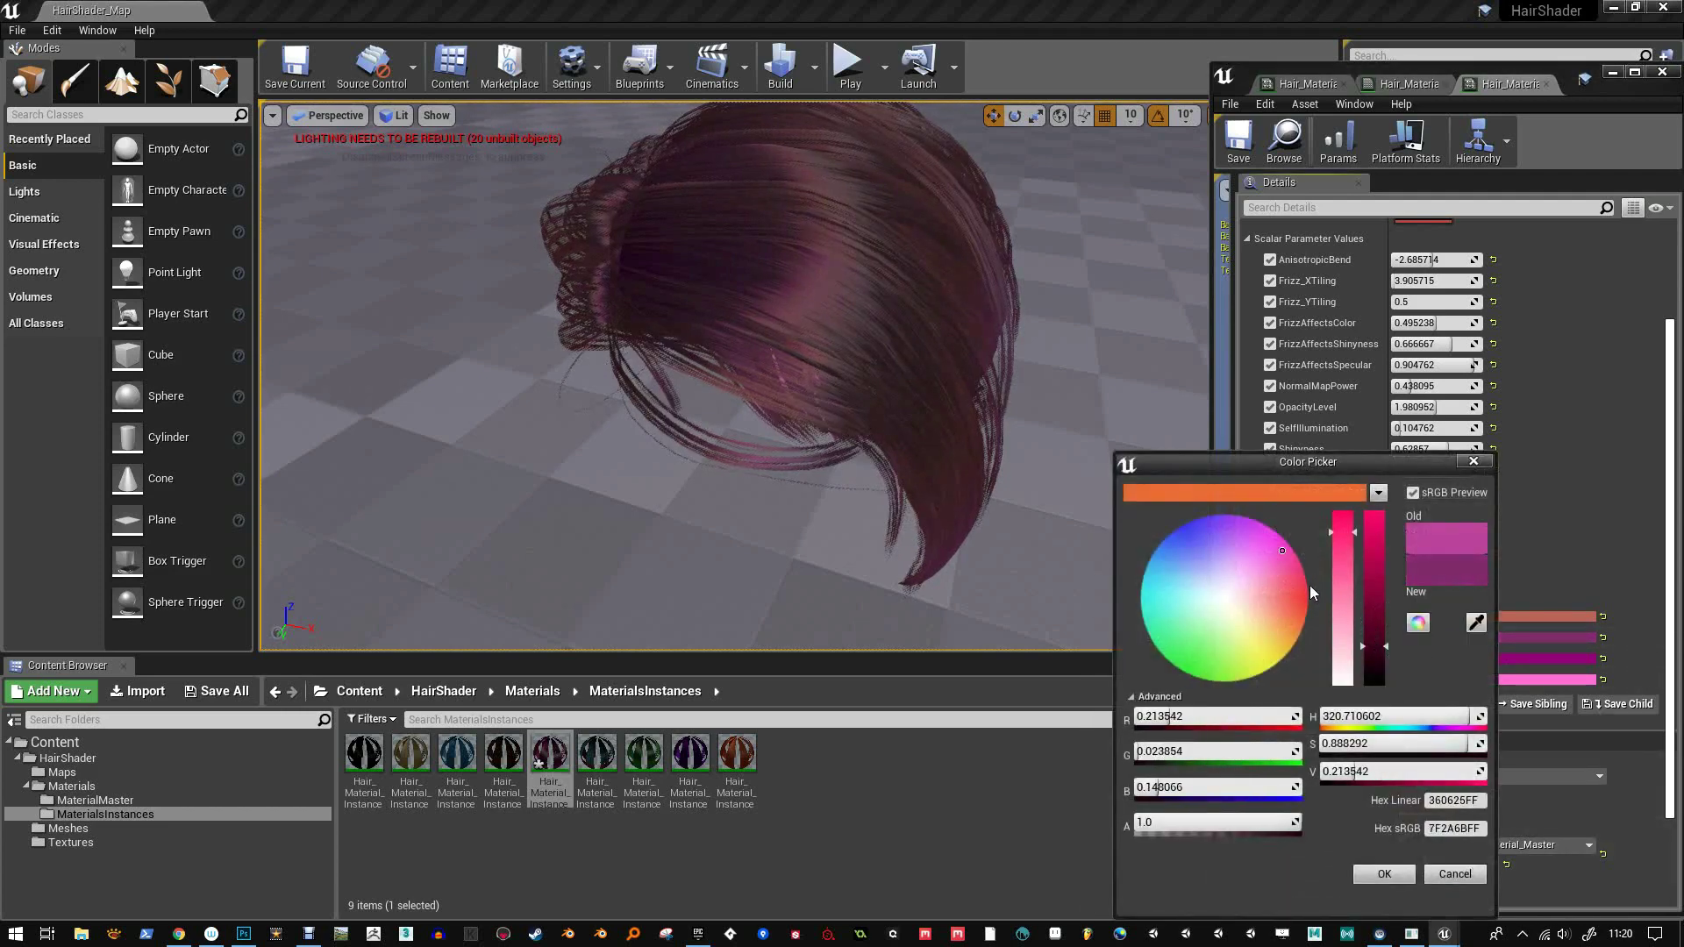
pyautogui.click(1390, 877)
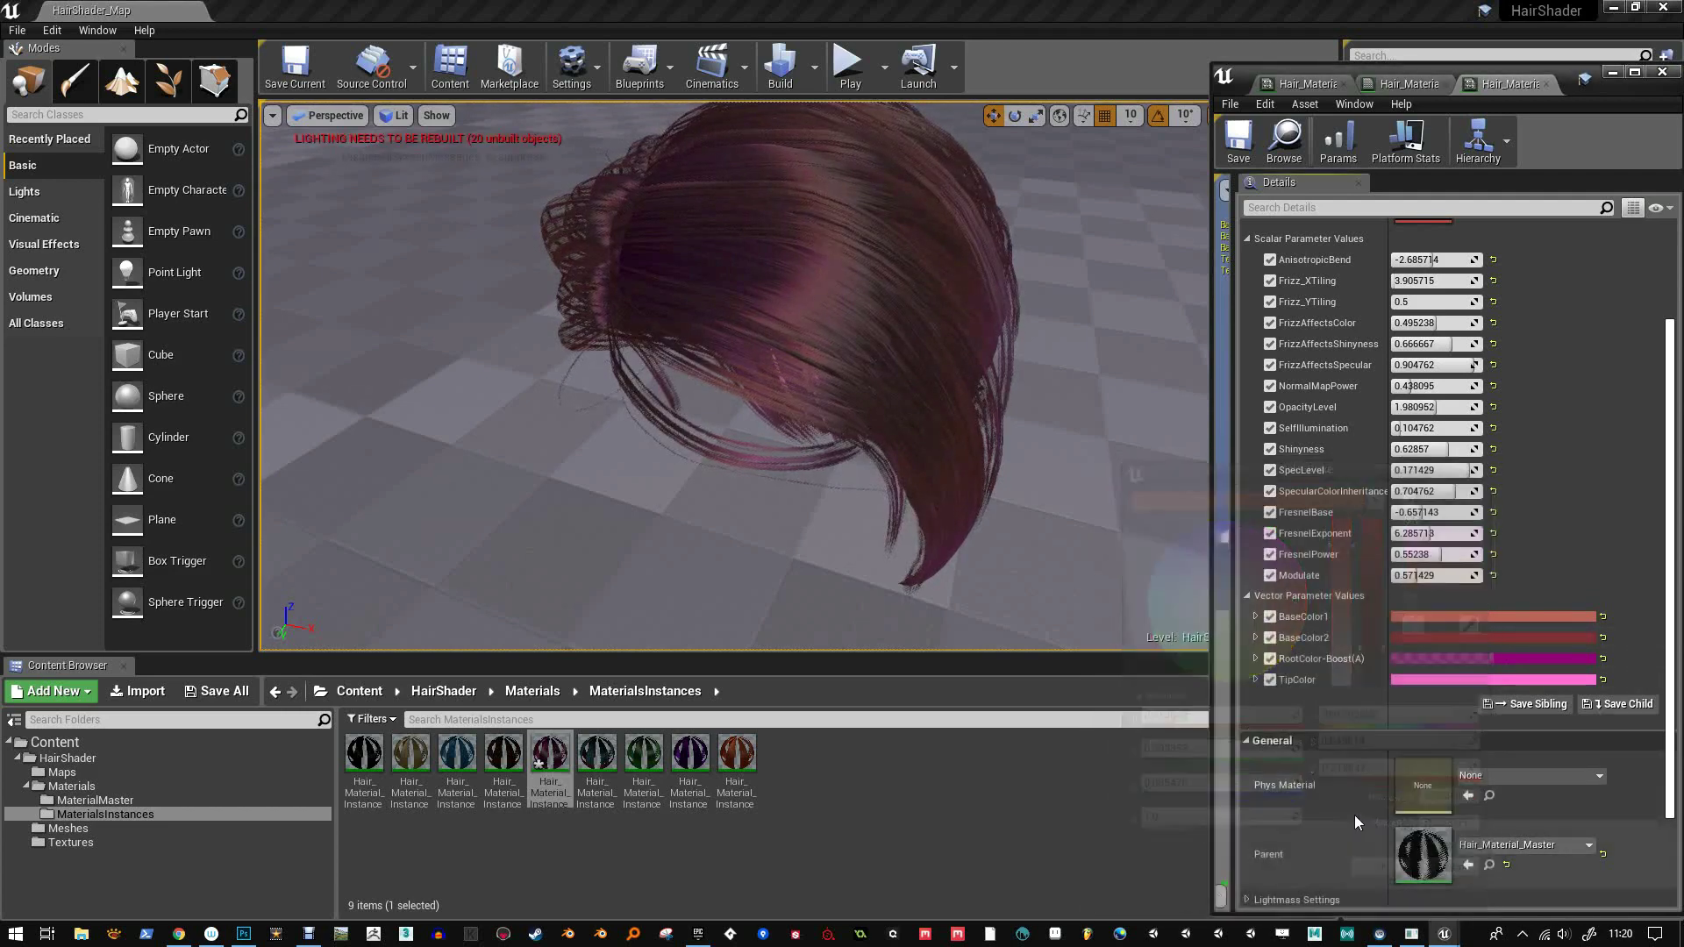
# Set BaseColor1 of the _DEMO material instance to a dusty pink, hex sRGB about BC80A9FF
pyautogui.click(1501, 616)
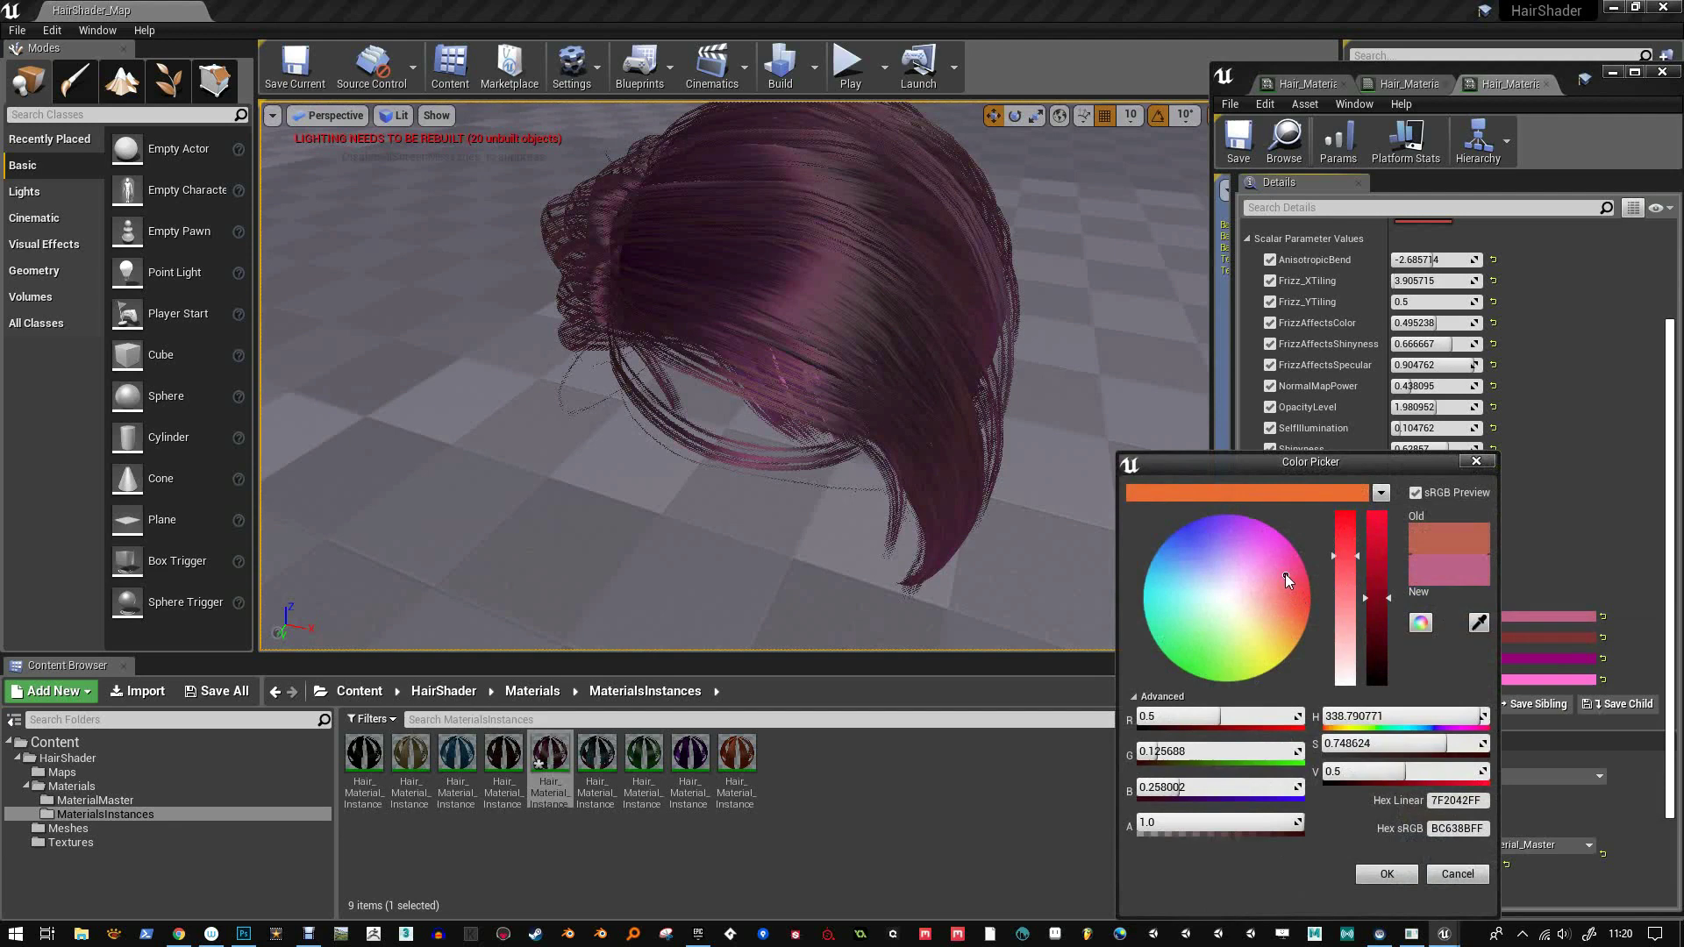
pyautogui.moveTo(1286, 575)
pyautogui.mouseDown()
pyautogui.moveTo(1249, 563)
pyautogui.moveTo(1263, 568)
pyautogui.mouseUp()
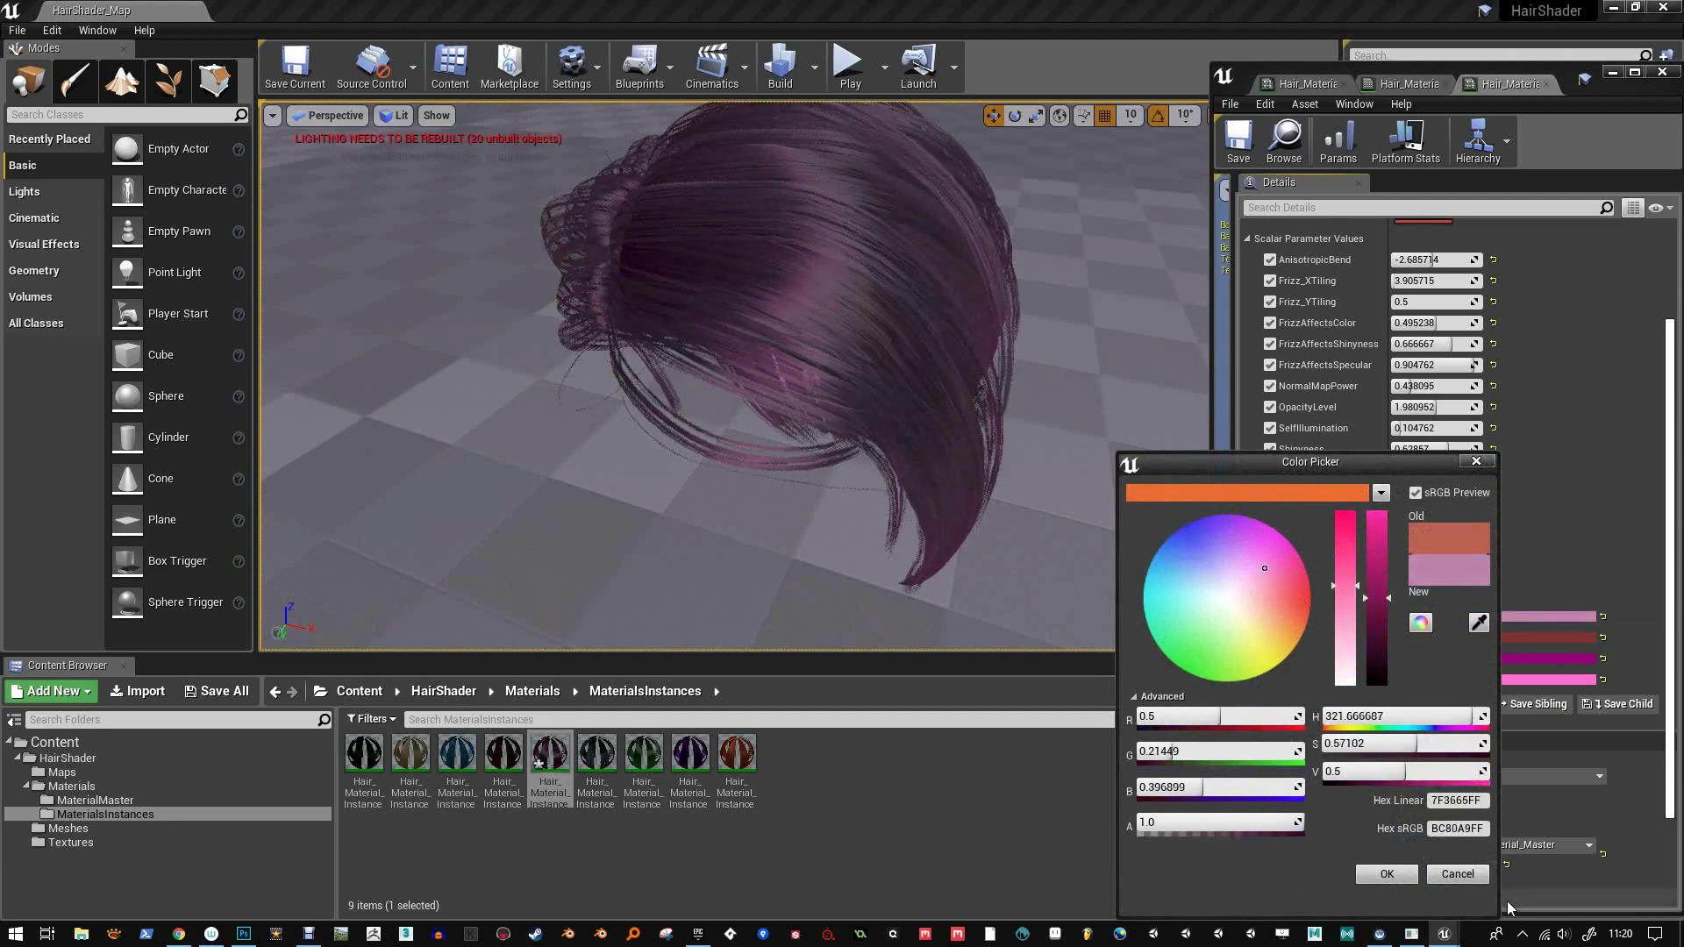
pyautogui.click(1382, 874)
# Set RootColor-Boost(A) to a greyish mauve, hex sRGB about 7054679A, and TipColor to a very pale pink
pyautogui.click(1510, 658)
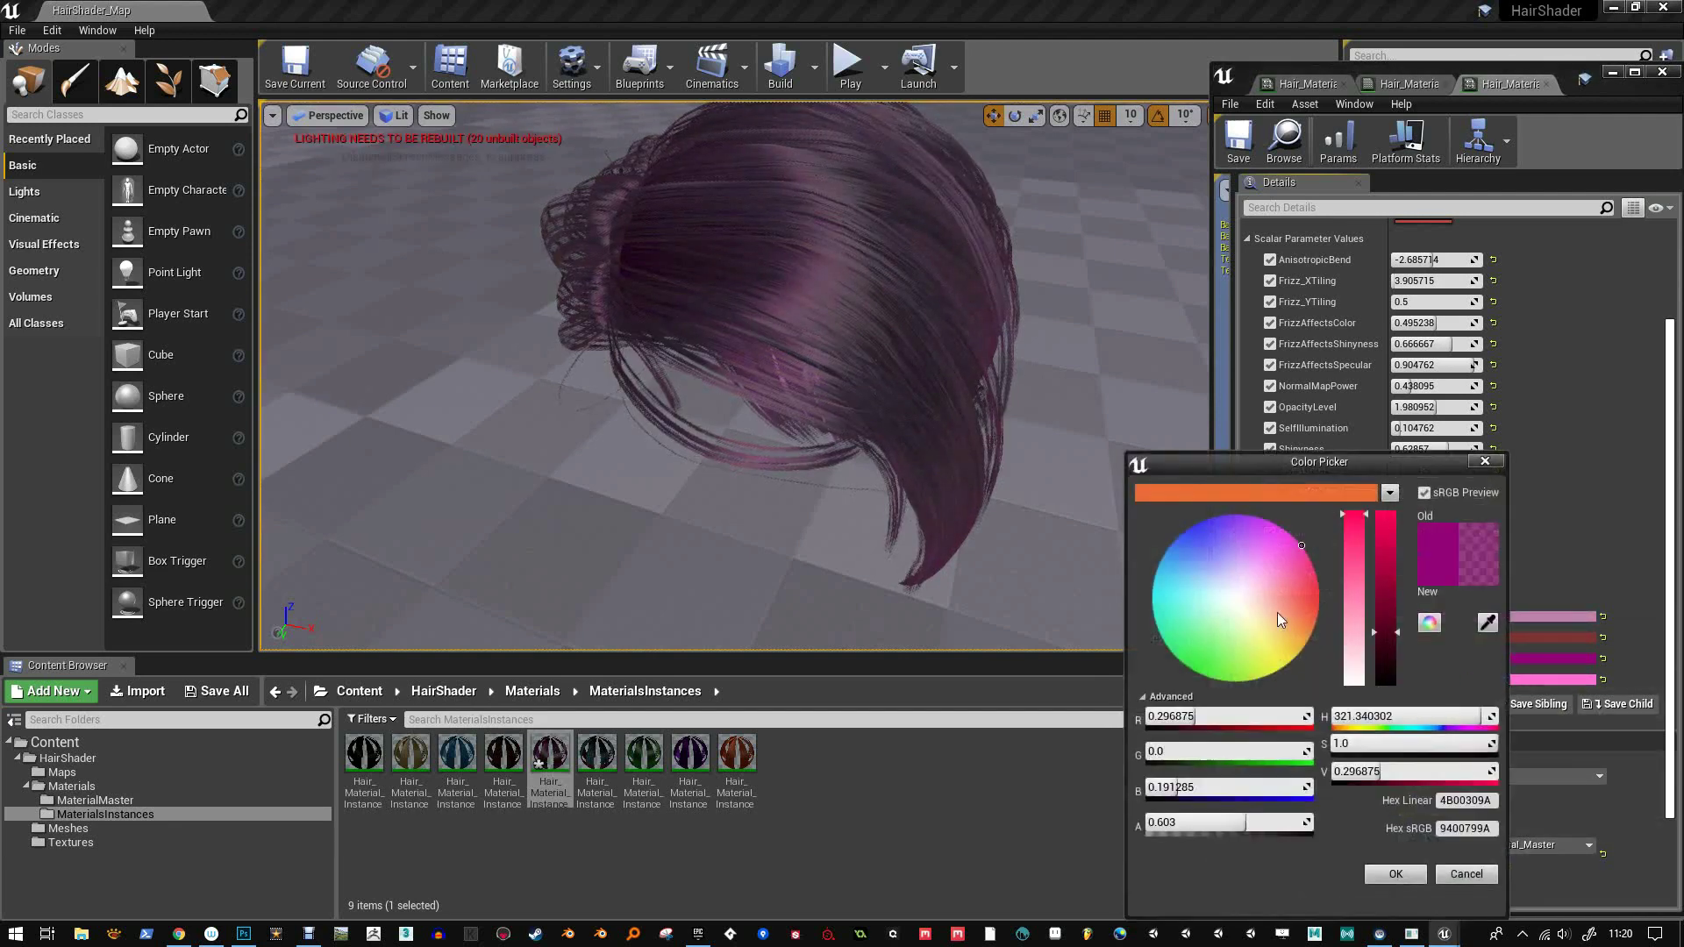
pyautogui.moveTo(1347, 582); pyautogui.dragTo(1244, 583)
pyautogui.click(1401, 876)
pyautogui.click(1513, 680)
pyautogui.click(1403, 875)
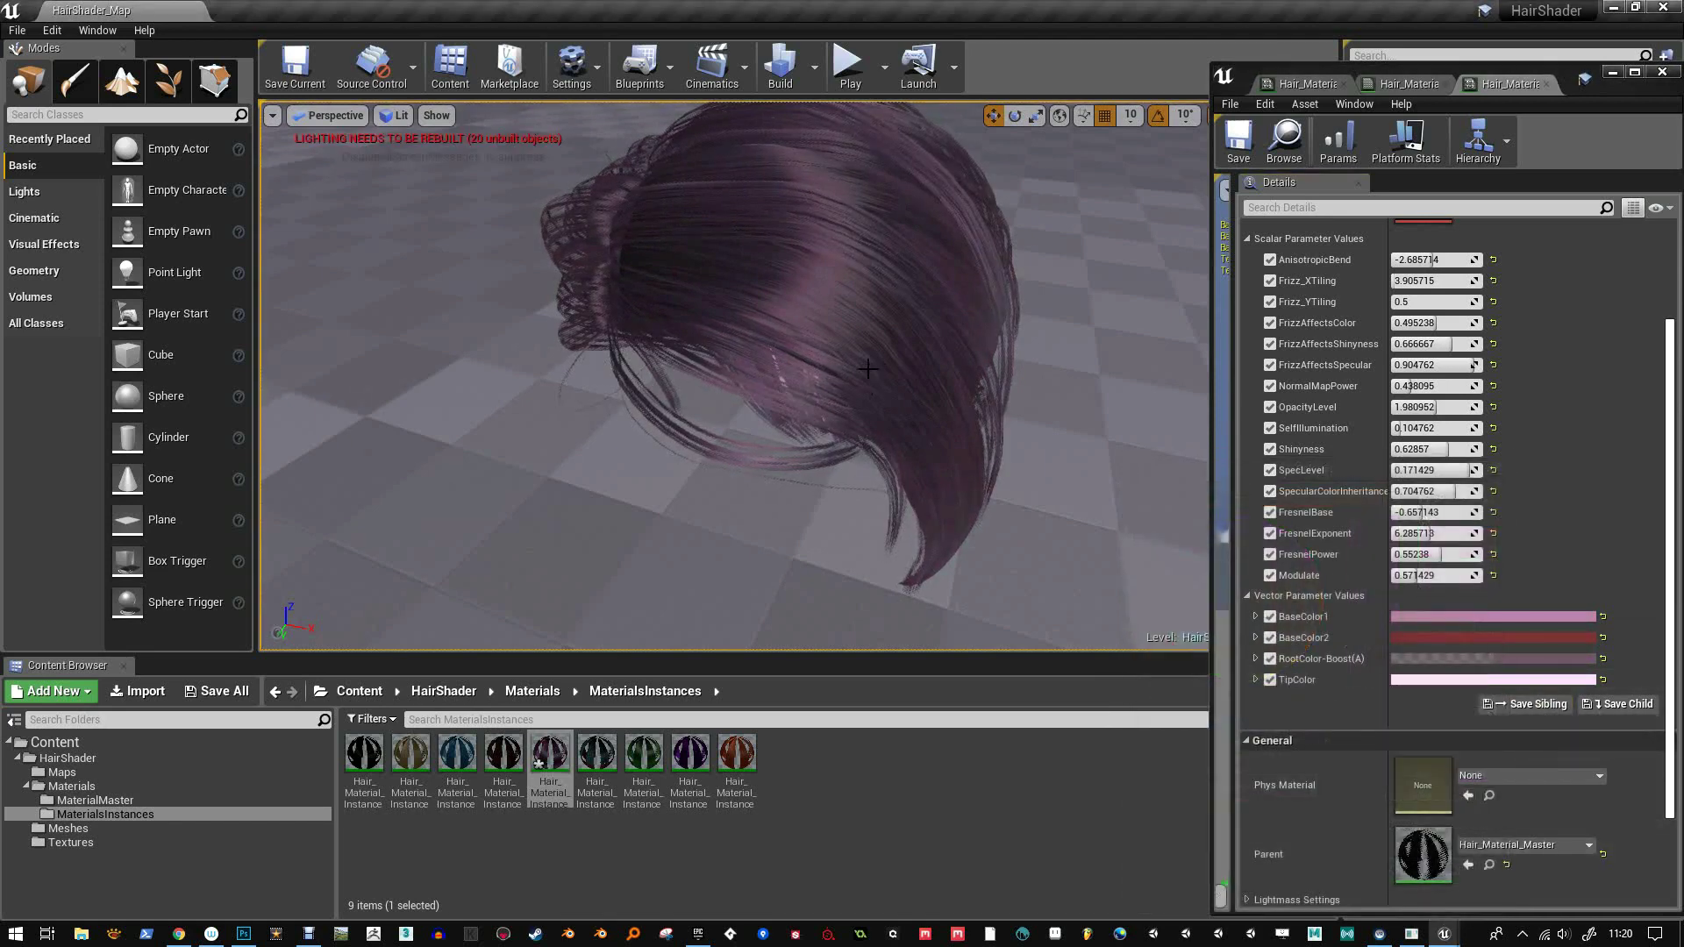
# Reduce the hair's gloss by setting SpecLevel to about 0.128 and Shinyness to about 0.429
pyautogui.keyDown('alt'); pyautogui.moveTo(866, 368); pyautogui.dragTo(953, 410); pyautogui.keyUp('alt')
pyautogui.scroll(-3, 954, 414)
pyautogui.scroll(5, 954, 413)
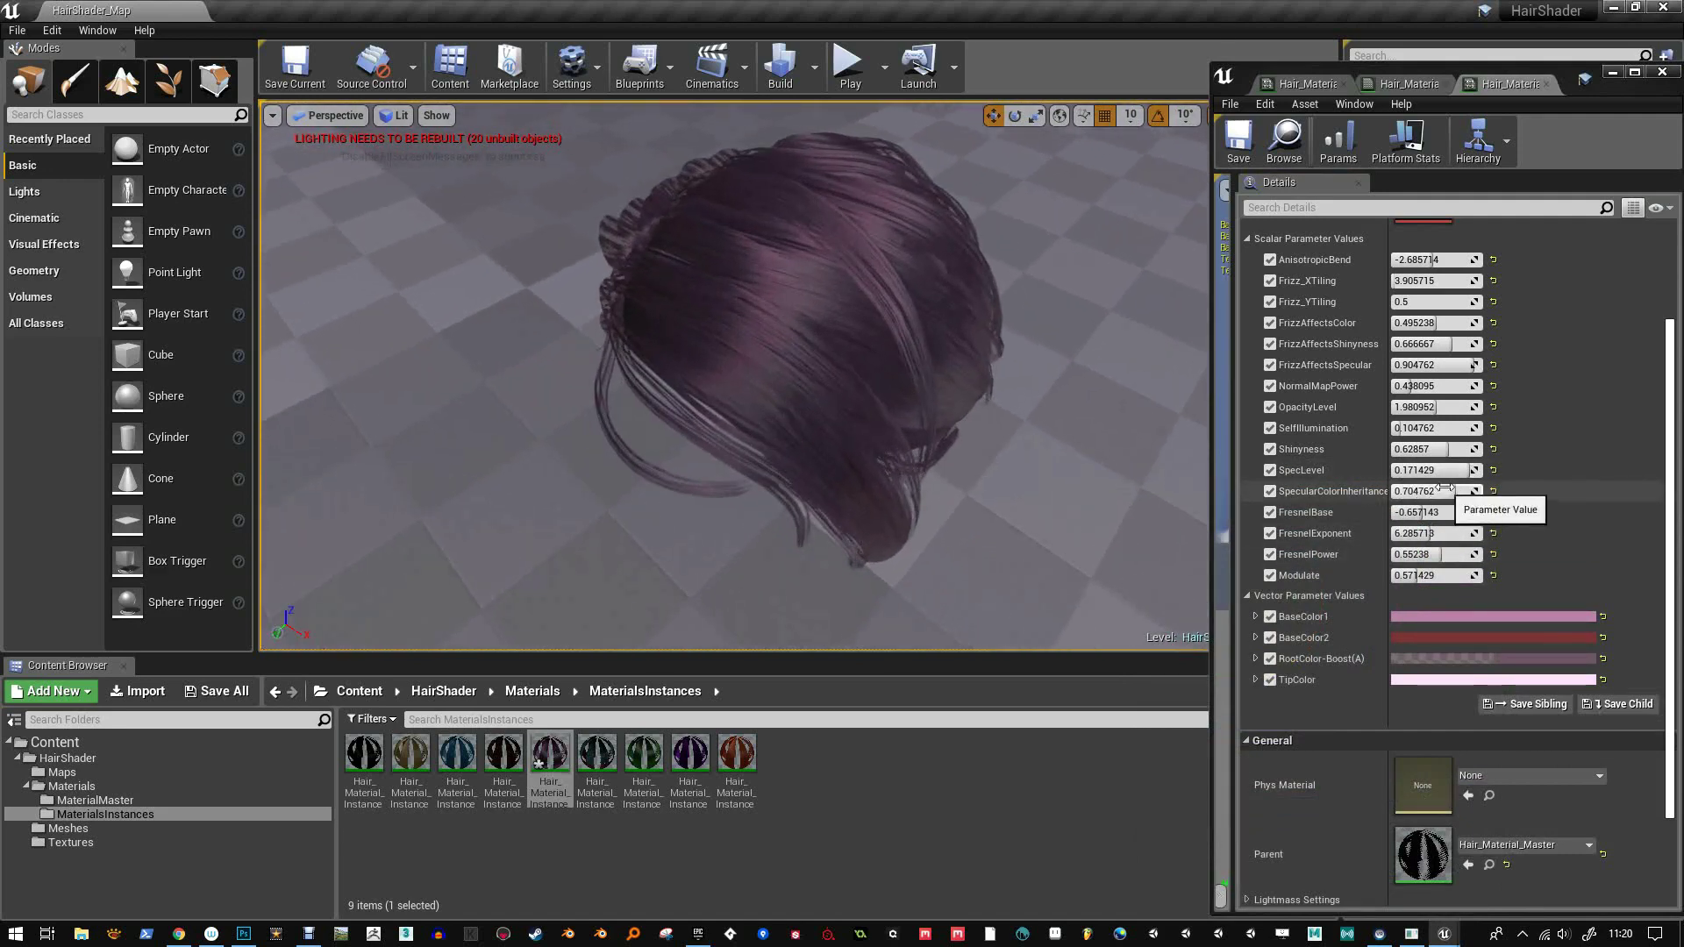
pyautogui.moveTo(1443, 470); pyautogui.dragTo(1424, 450)
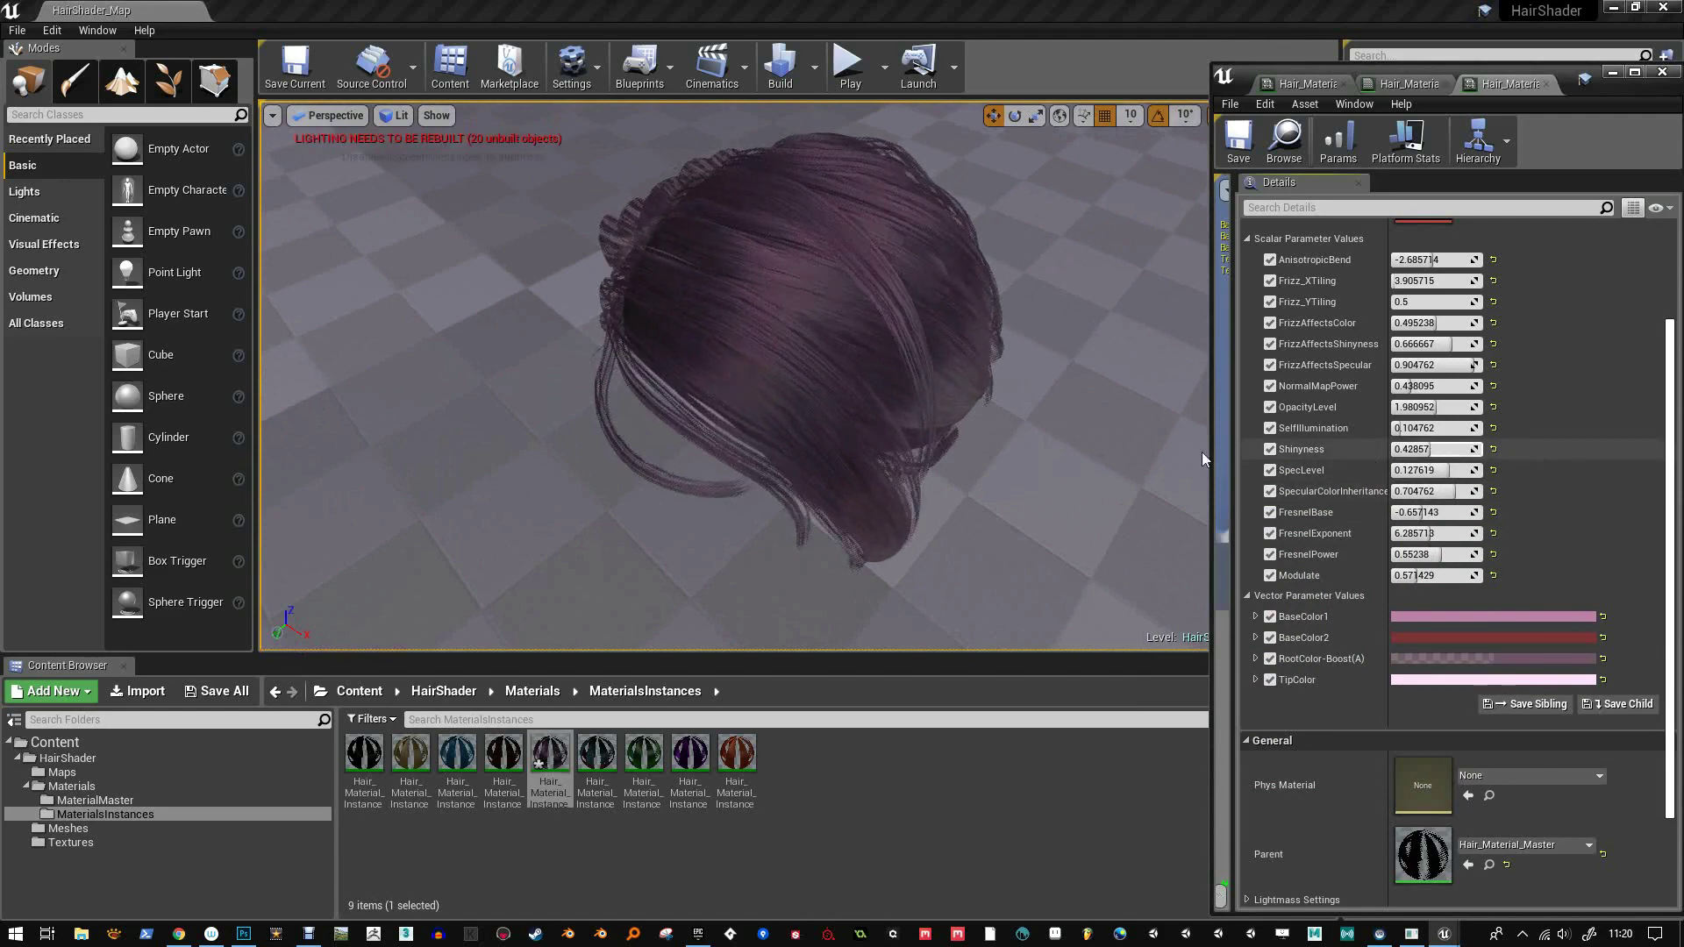
# Set FresnelPower to about 0.581, FresnelExponent to 6.095, FresnelBase to -0.705 and Modulate to about 0.32
pyautogui.keyDown('alt'); pyautogui.moveTo(841, 429); pyautogui.dragTo(874, 320); pyautogui.keyUp('alt')
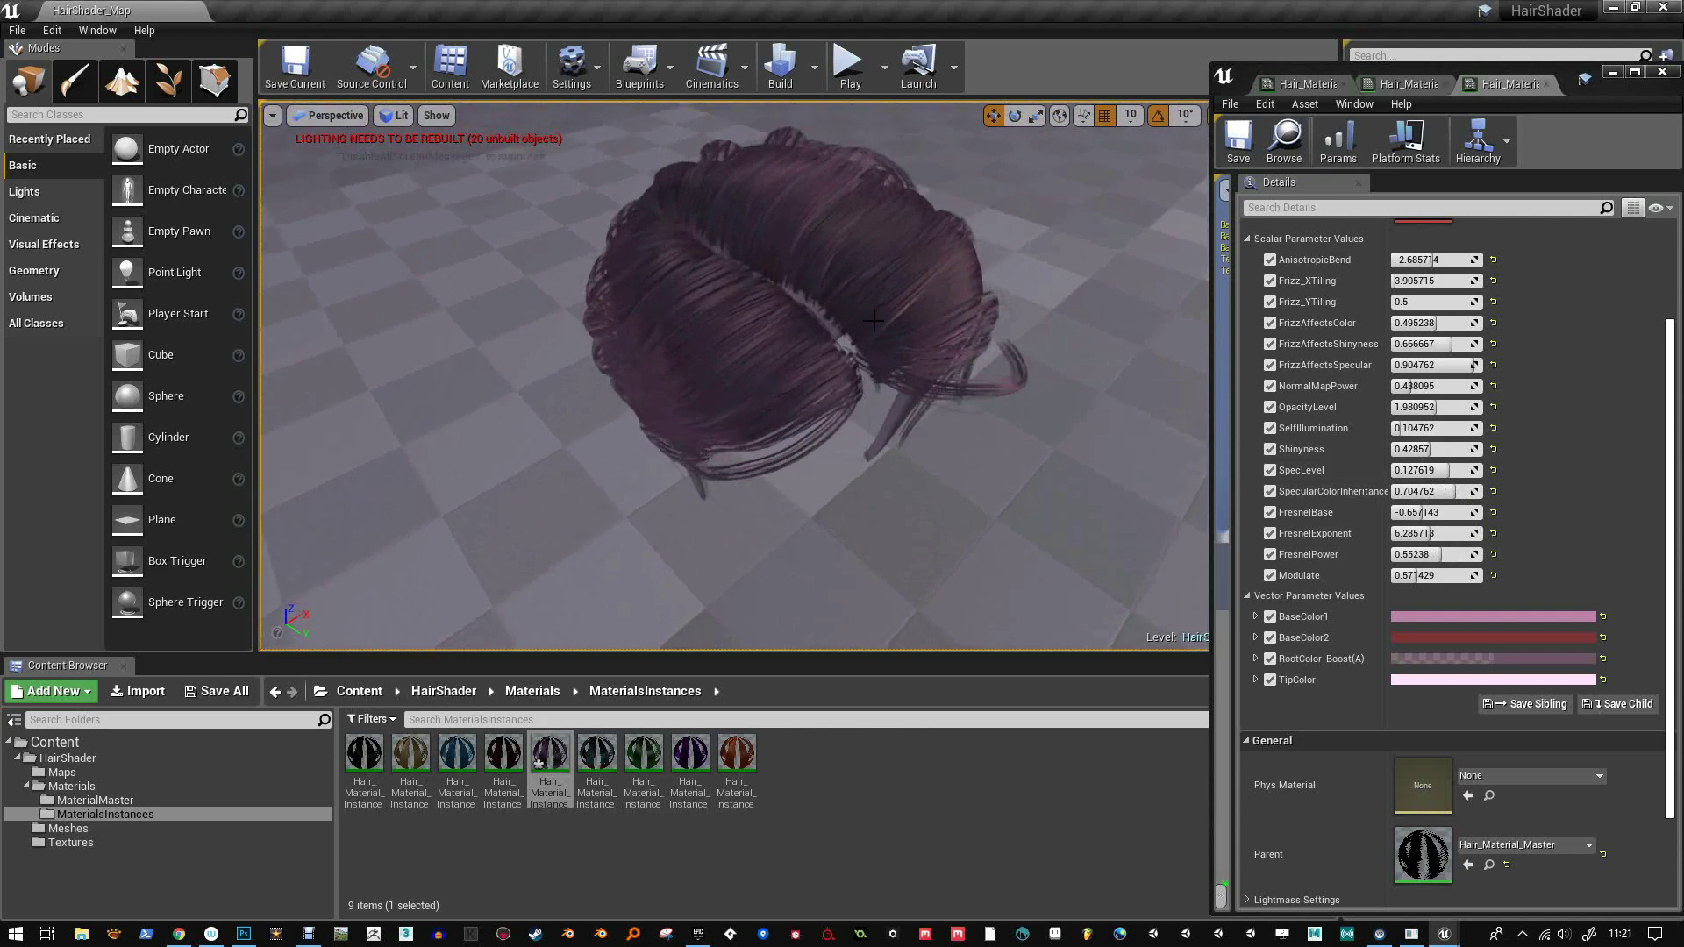
pyautogui.click(1449, 553)
pyautogui.moveTo(1451, 554); pyautogui.dragTo(1422, 512)
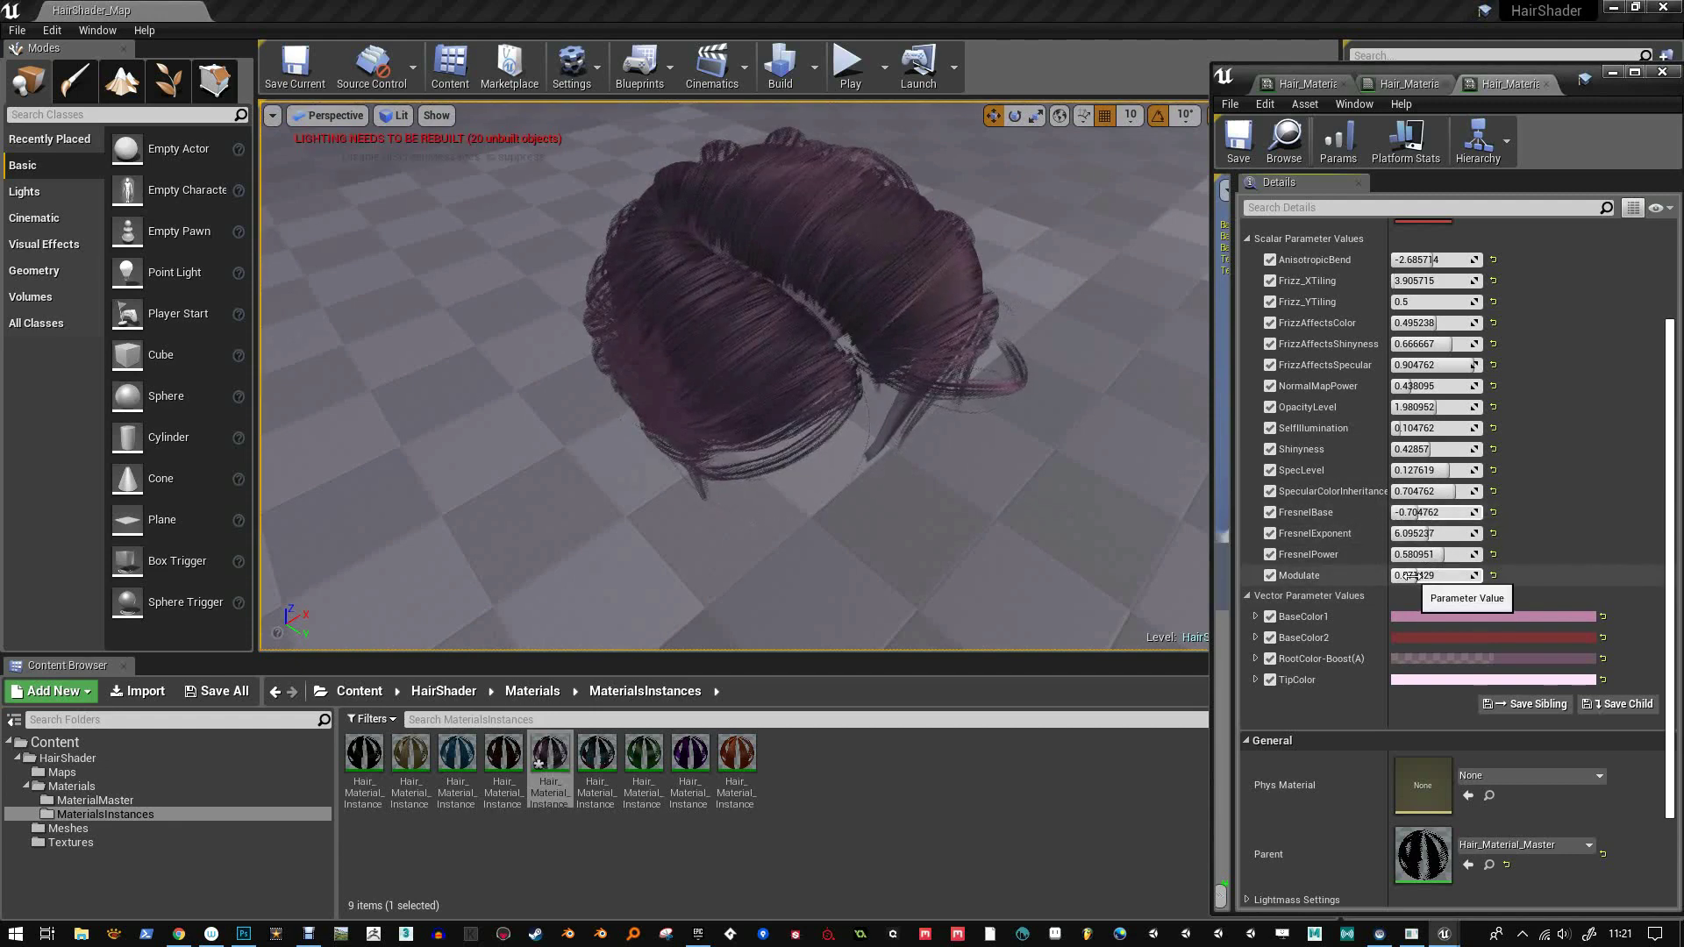
pyautogui.moveTo(1416, 575); pyautogui.dragTo(1412, 575)
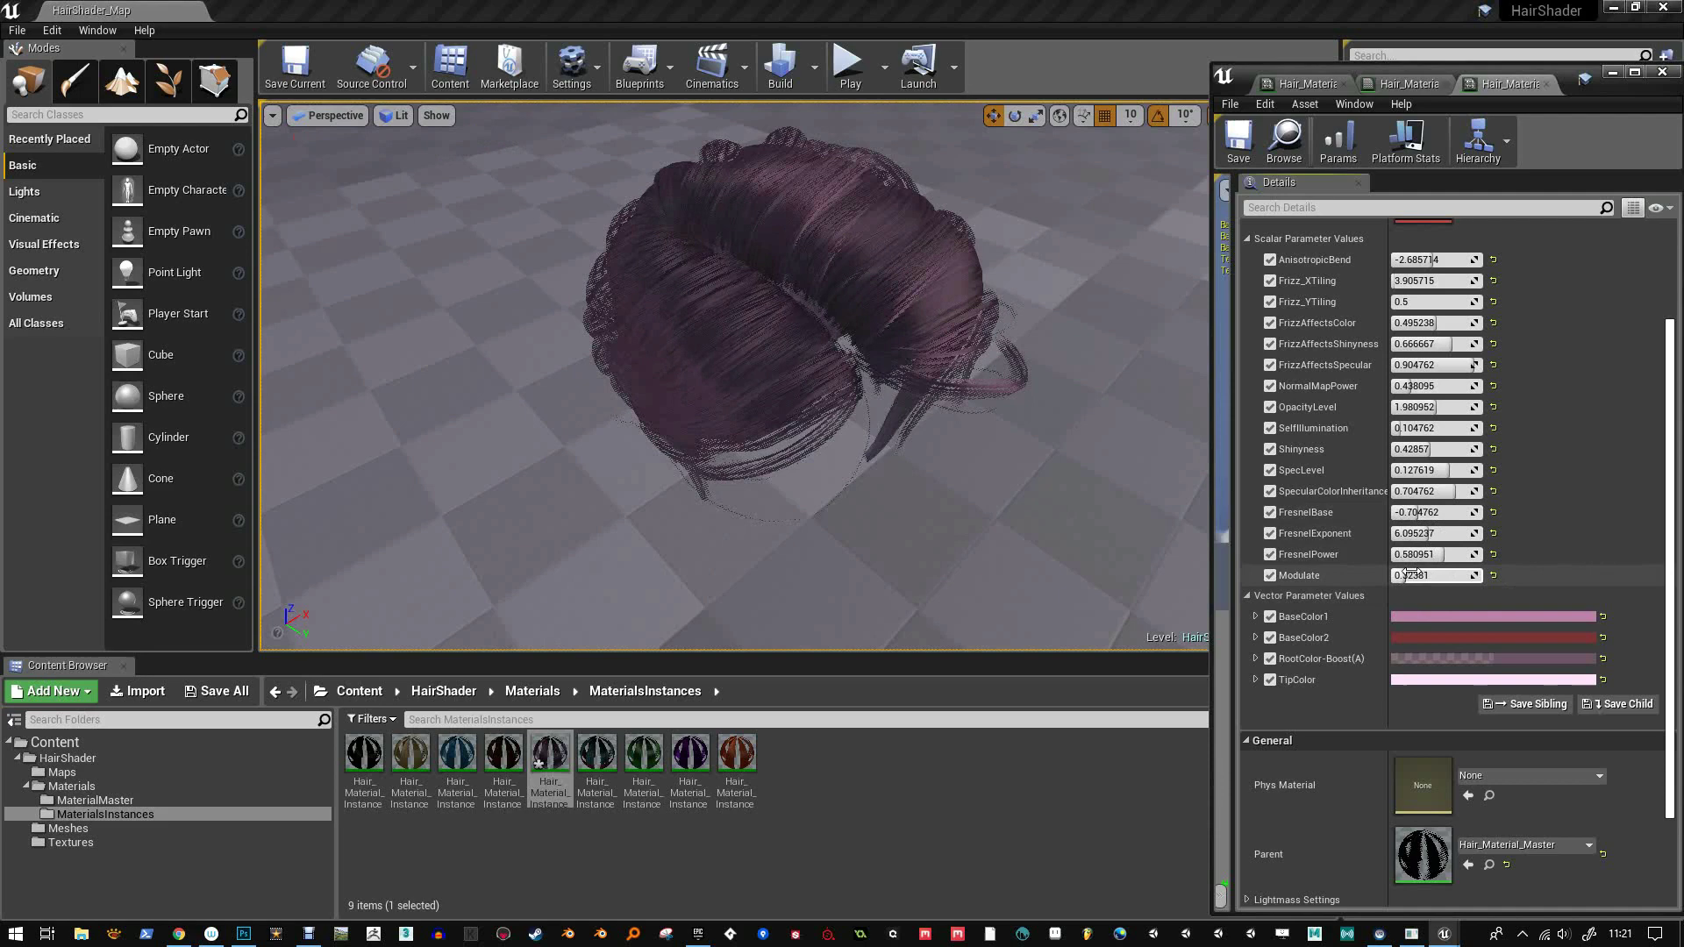
# Darken RootColor-Boost(A) to hex sRGB about 3D2D38AA and raise its alpha to about 0.666
pyautogui.click(1481, 658)
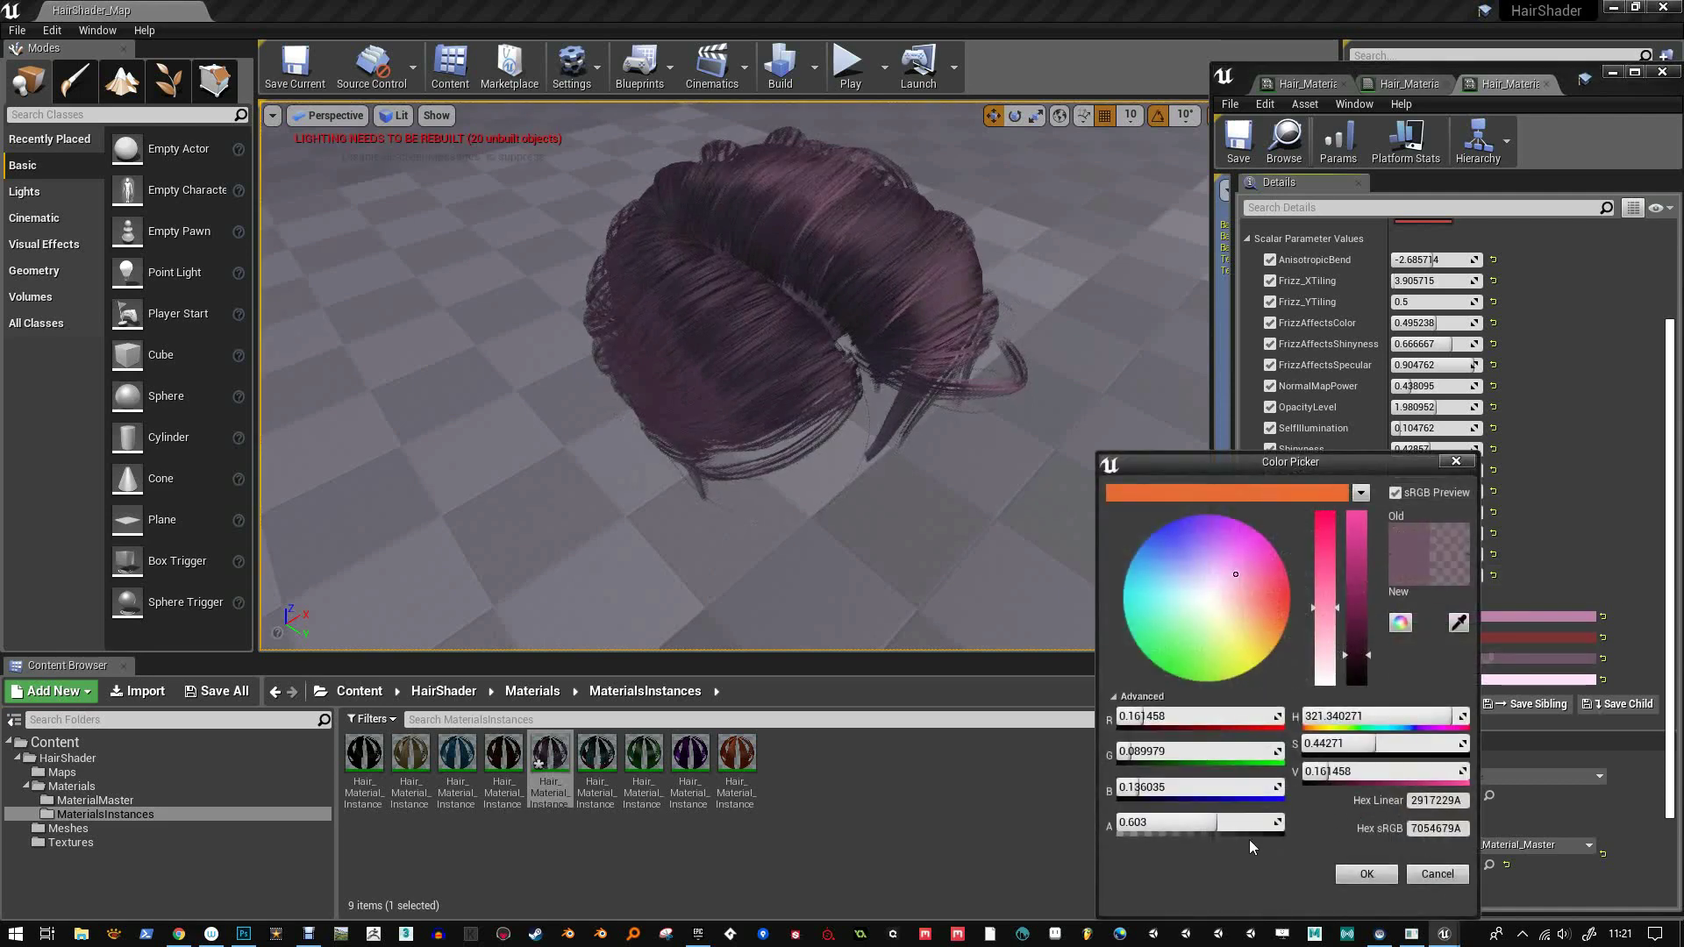
pyautogui.moveTo(1353, 667); pyautogui.dragTo(1359, 673)
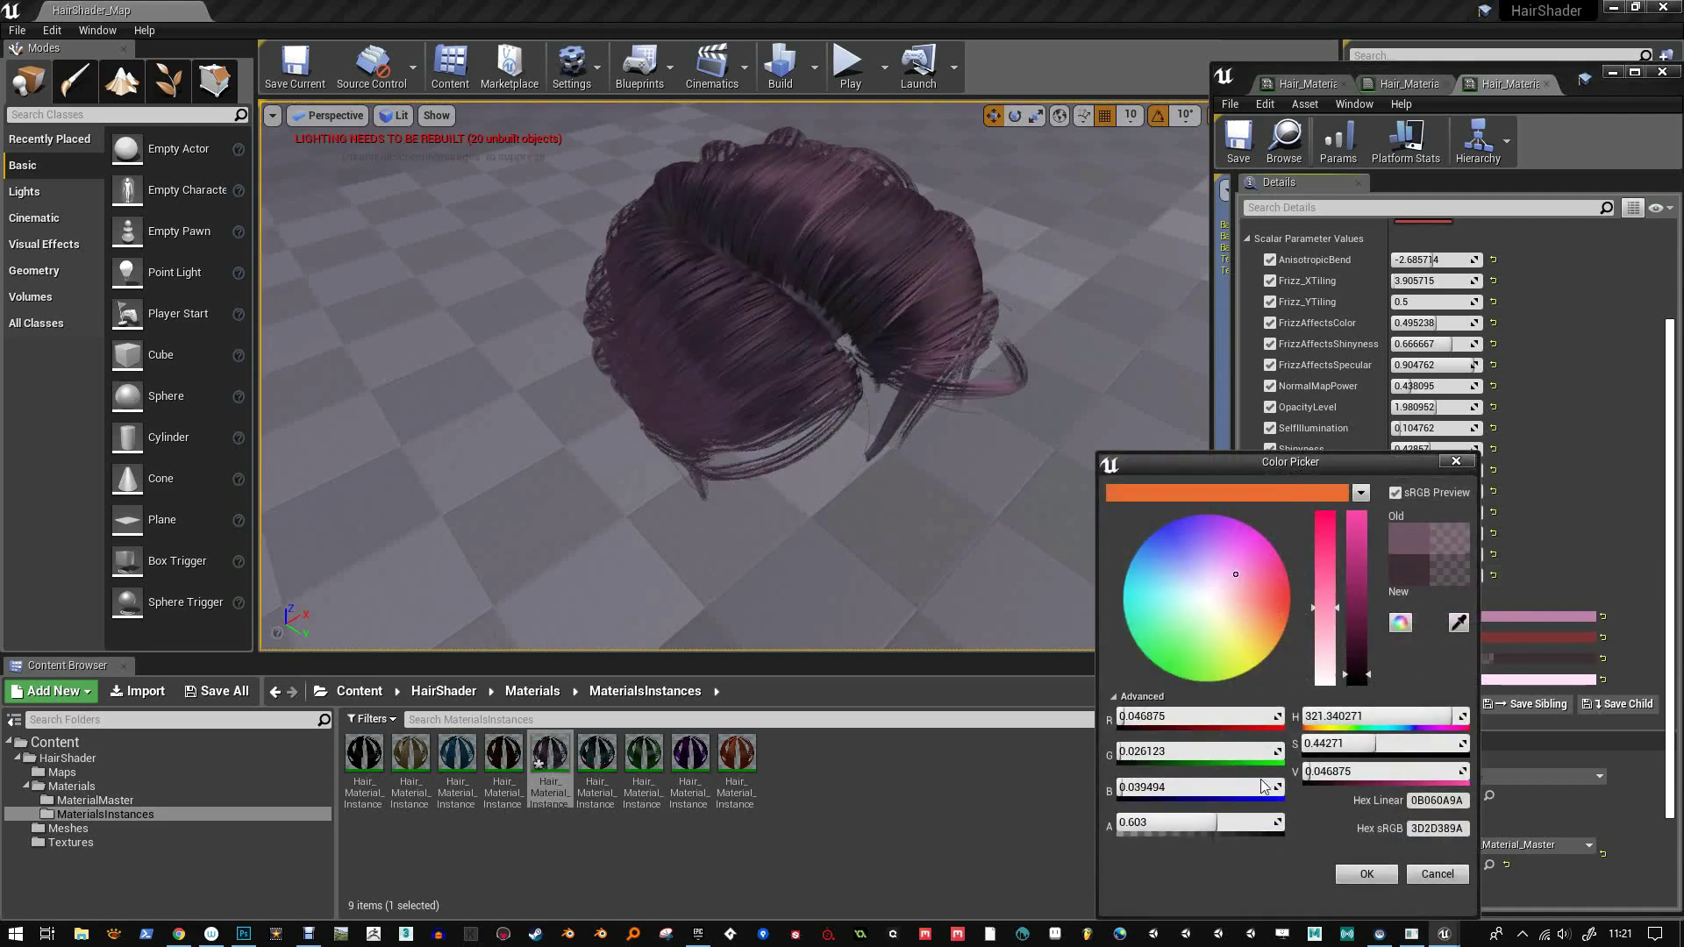
pyautogui.moveTo(1222, 822); pyautogui.dragTo(1237, 822)
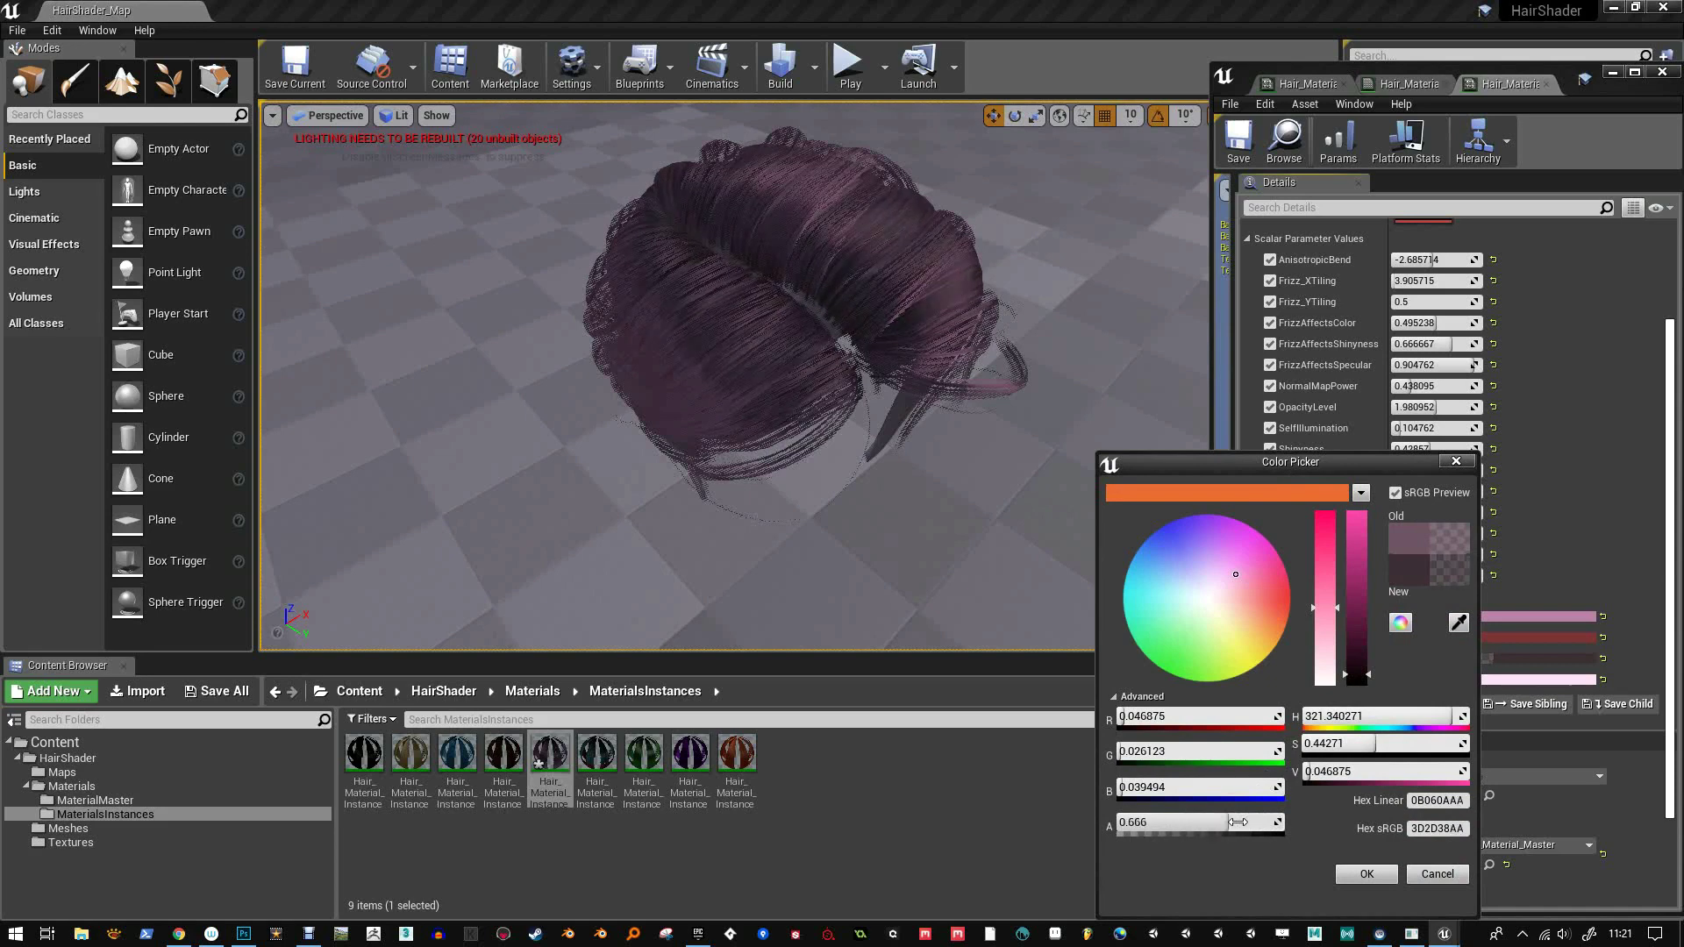
pyautogui.click(1386, 878)
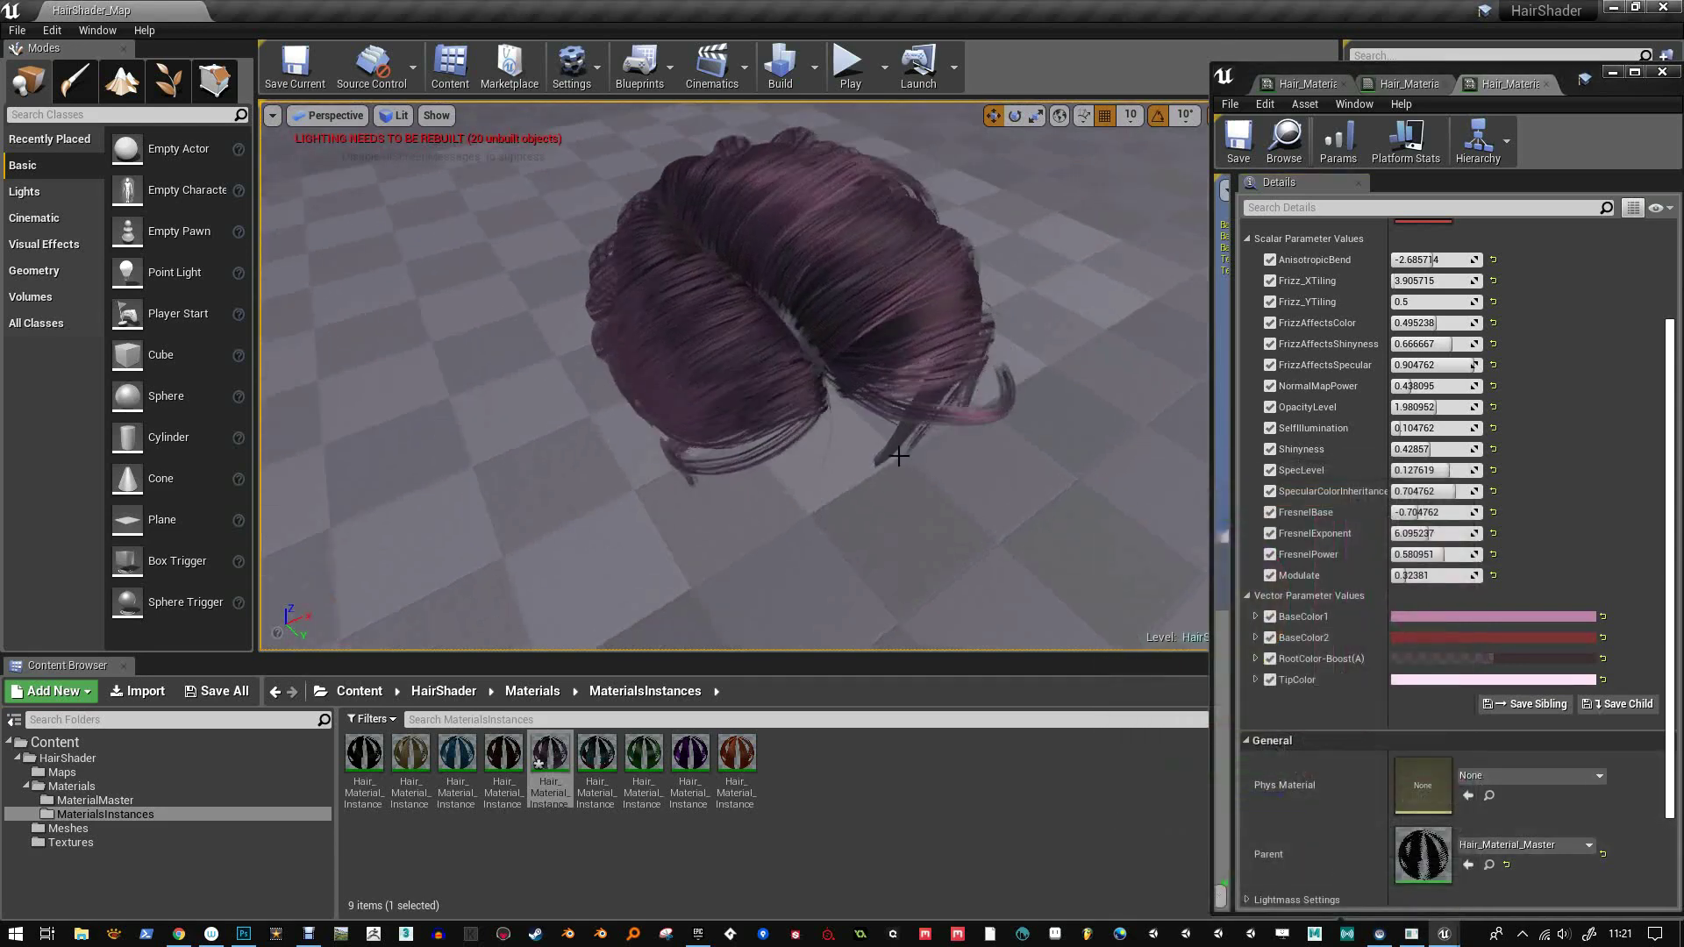
# Darken BaseColor2 of the material instance to a deep brownish red, hex sRGB about 46191AFF
pyautogui.click(1491, 636)
pyautogui.moveTo(1368, 668); pyautogui.dragTo(1374, 672)
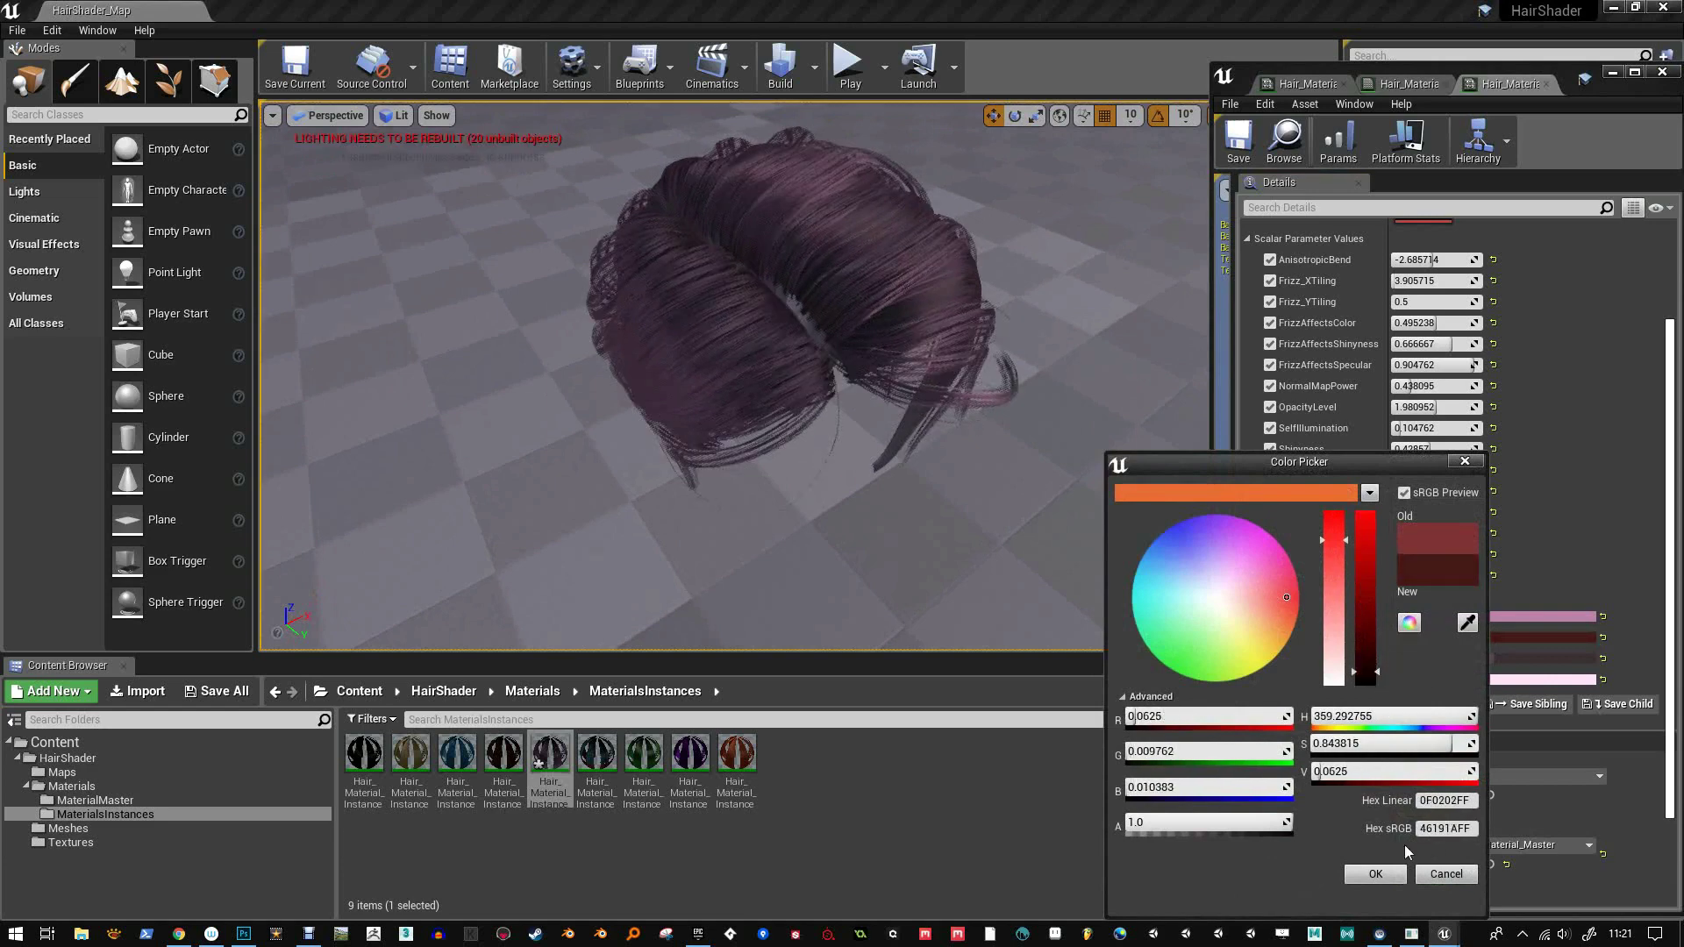
pyautogui.click(1378, 875)
# Inspect the recoloured hair model's shading from the side, above, behind and up close, including its inner strands
pyautogui.keyDown('alt'); pyautogui.moveTo(951, 473); pyautogui.dragTo(387, 324); pyautogui.keyUp('alt')
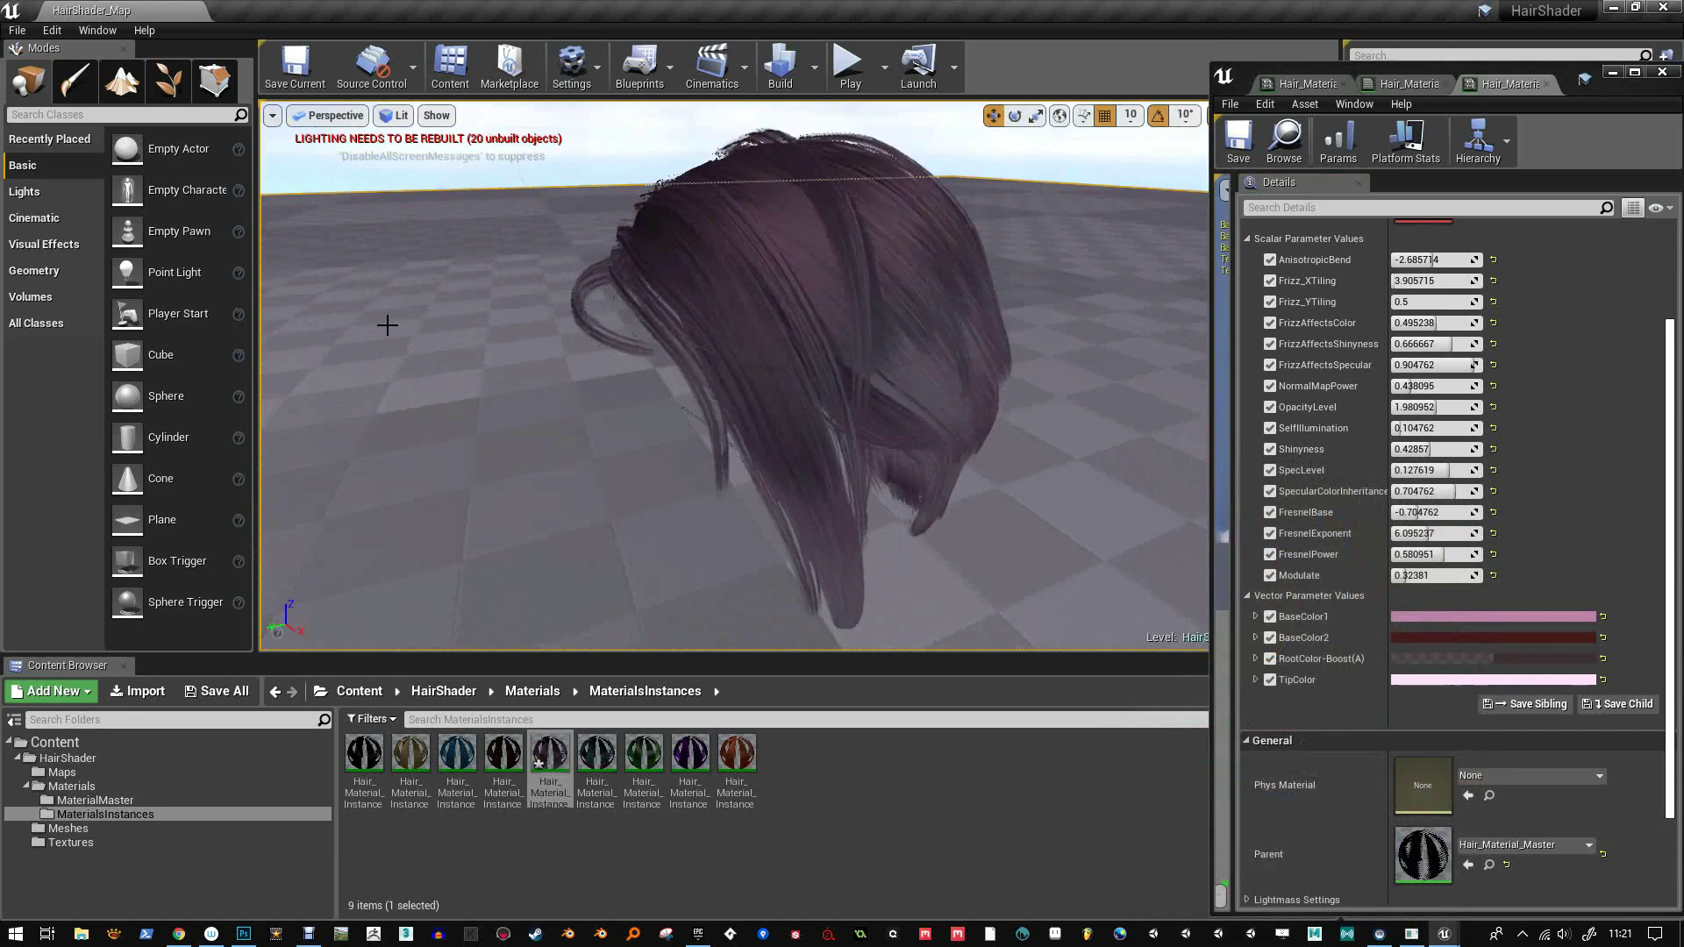
pyautogui.moveTo(387, 324); pyautogui.dragTo(5, 458, button='right')
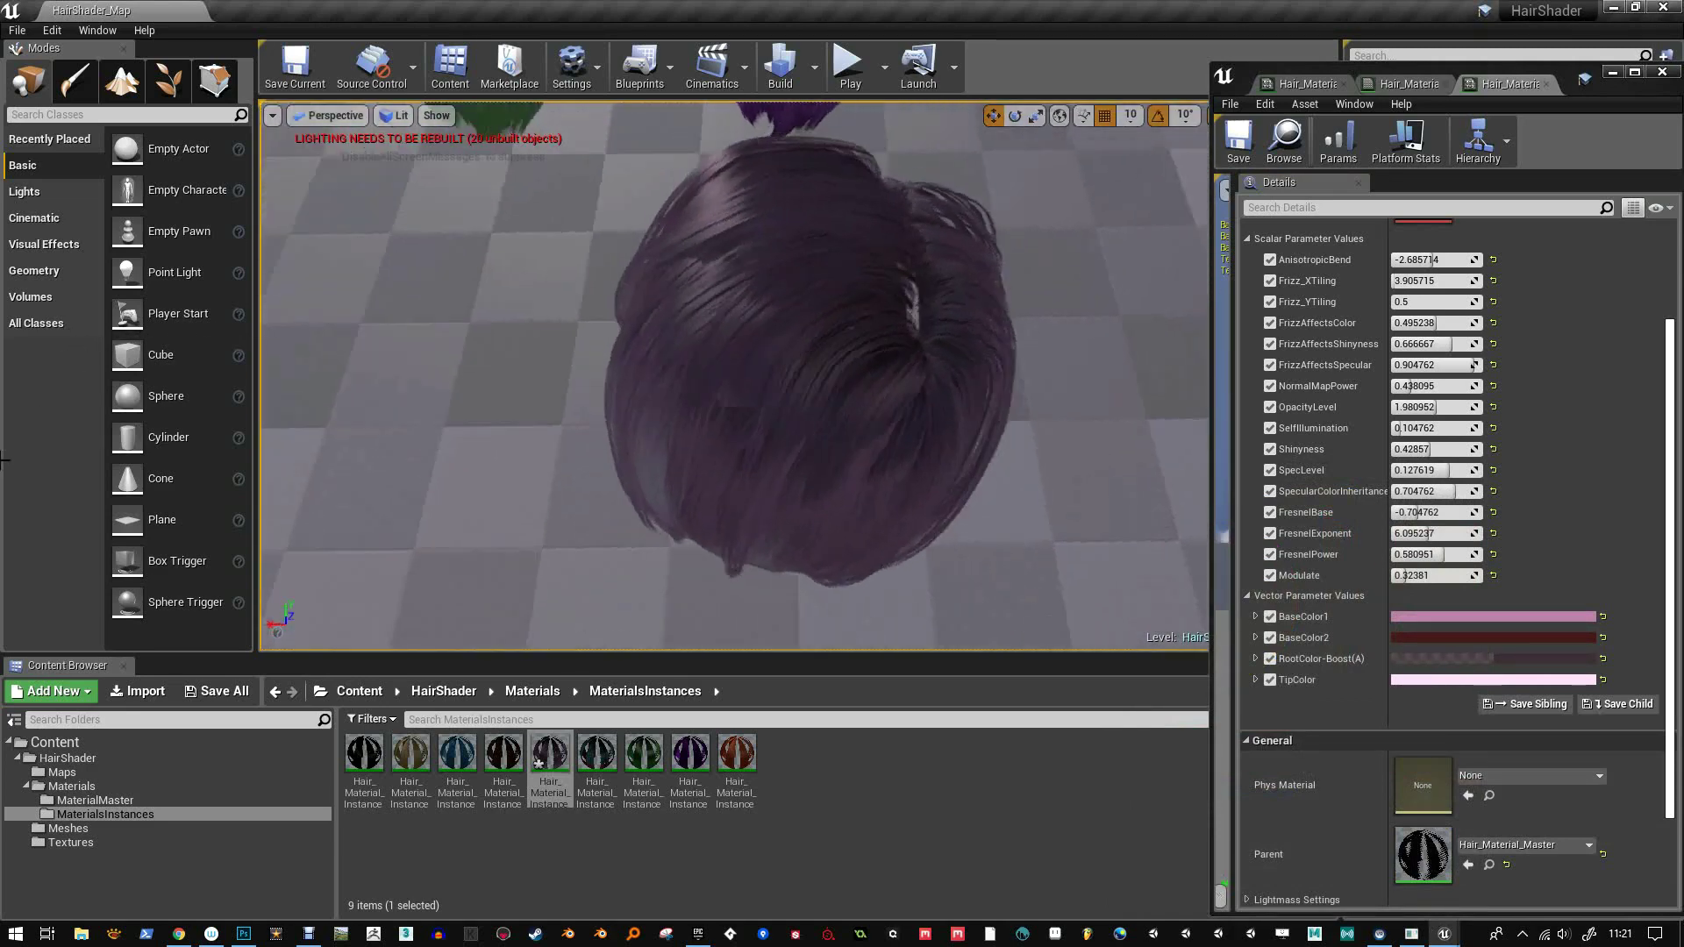
pyautogui.keyDown('alt'); pyautogui.moveTo(5, 459); pyautogui.dragTo(5, 359); pyautogui.keyUp('alt')
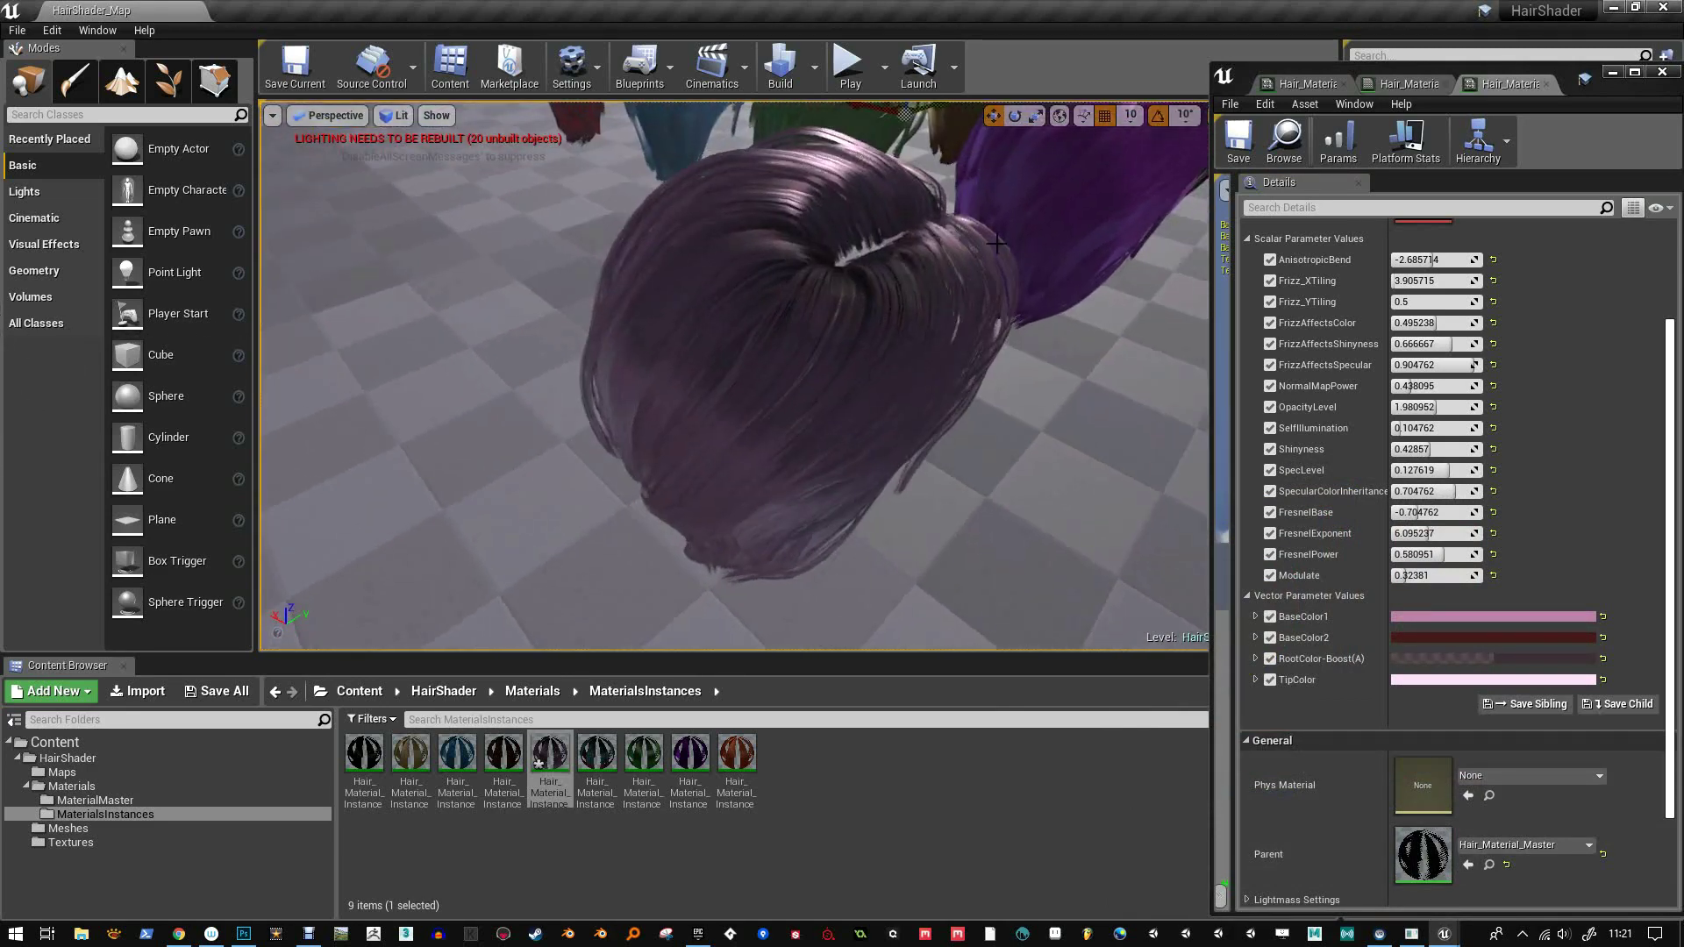
pyautogui.moveTo(997, 244); pyautogui.dragTo(912, 303, button='right')
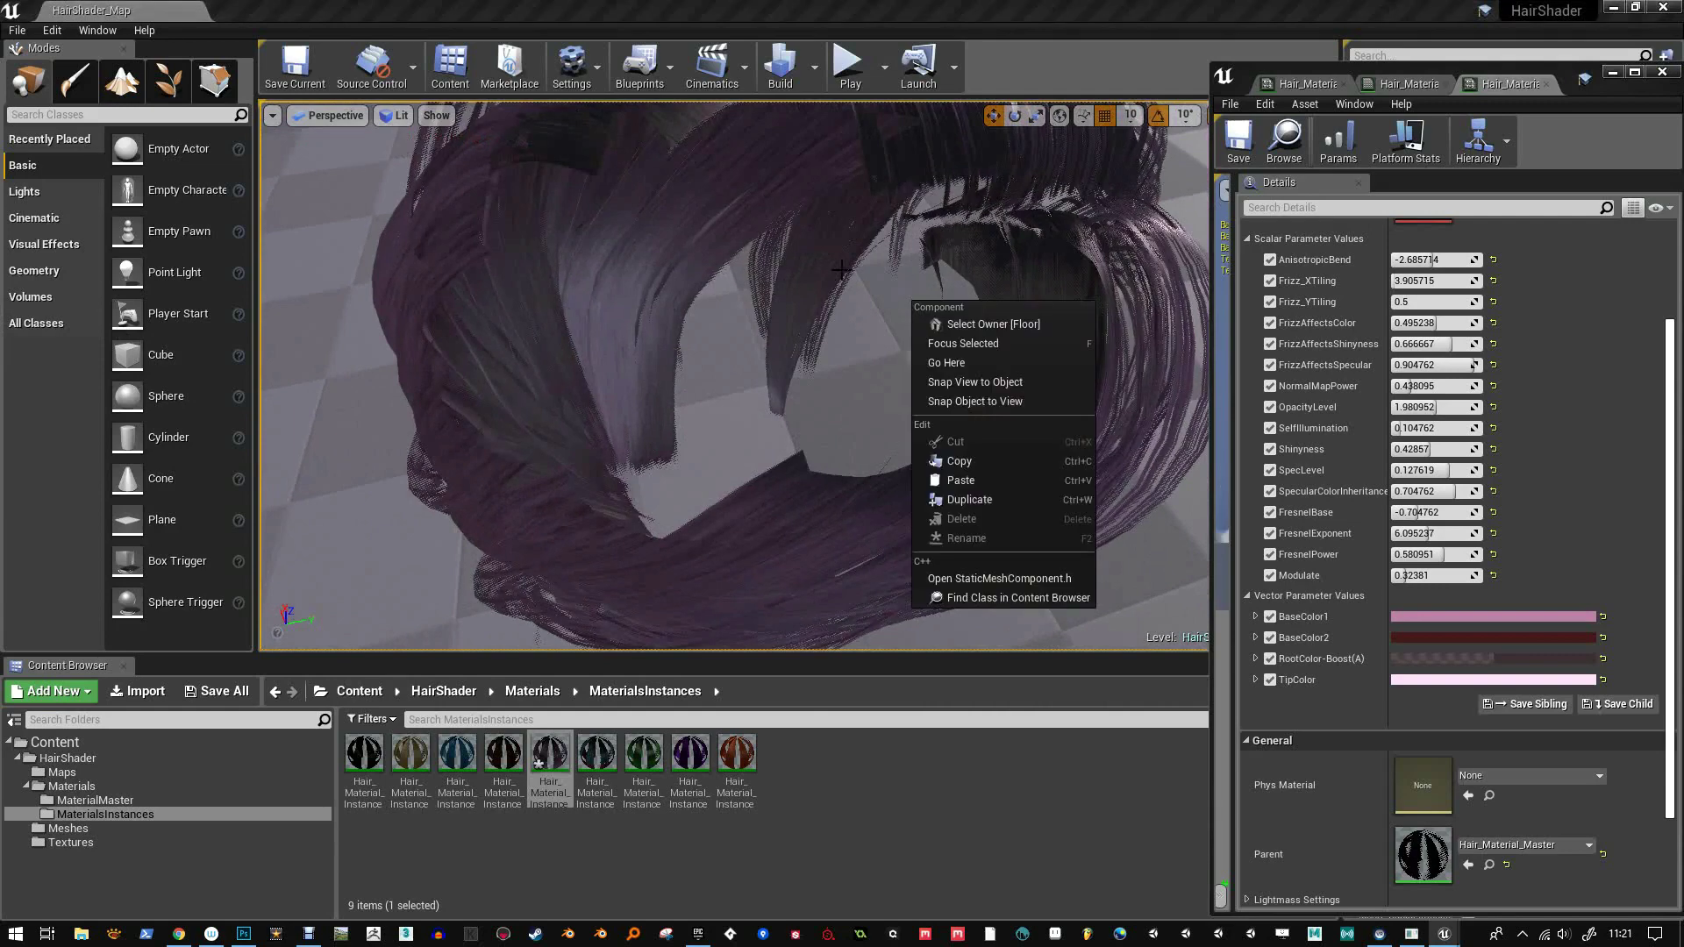
pyautogui.keyDown('alt'); pyautogui.moveTo(841, 270); pyautogui.dragTo(188, 244); pyautogui.keyUp('alt')
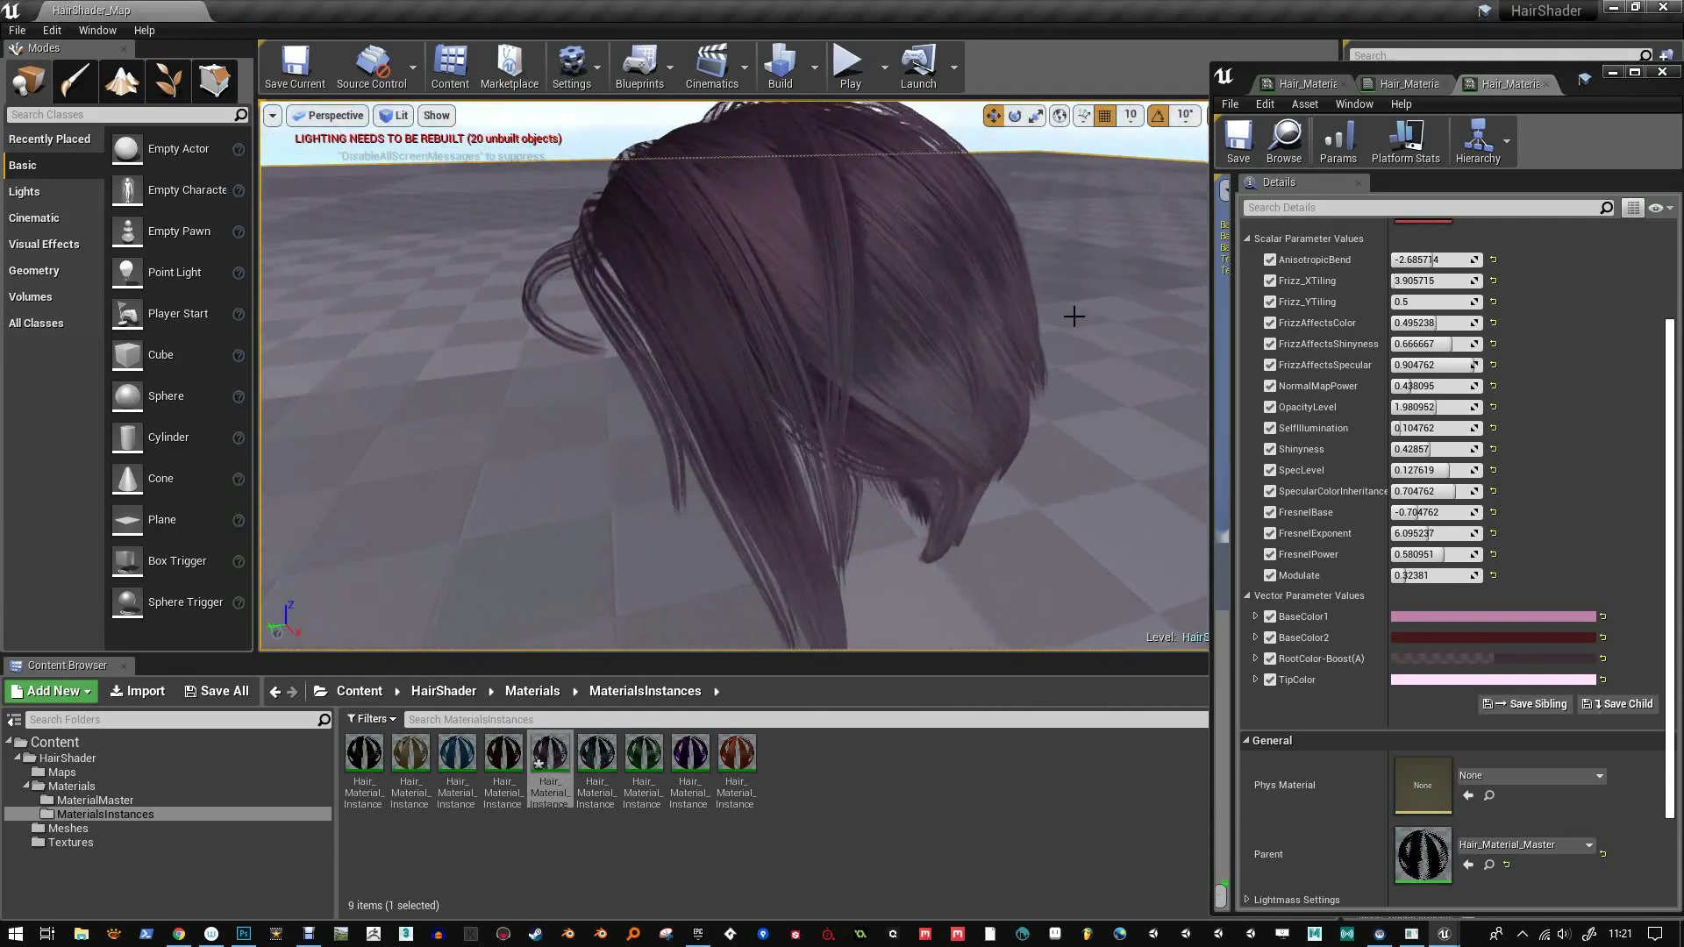
pyautogui.moveTo(1073, 316); pyautogui.dragTo(792, 274, button='right')
pyautogui.keyDown('alt'); pyautogui.moveTo(875, 317); pyautogui.dragTo(991, 386); pyautogui.keyUp('alt')
pyautogui.keyDown('alt'); pyautogui.moveTo(811, 175); pyautogui.dragTo(812, 289, button='right'); pyautogui.keyUp('alt')
pyautogui.keyDown('alt'); pyautogui.moveTo(829, 495); pyautogui.dragTo(852, 428); pyautogui.keyUp('alt')
pyautogui.keyDown('alt'); pyautogui.moveTo(852, 428); pyautogui.dragTo(901, 163, button='right'); pyautogui.keyUp('alt')
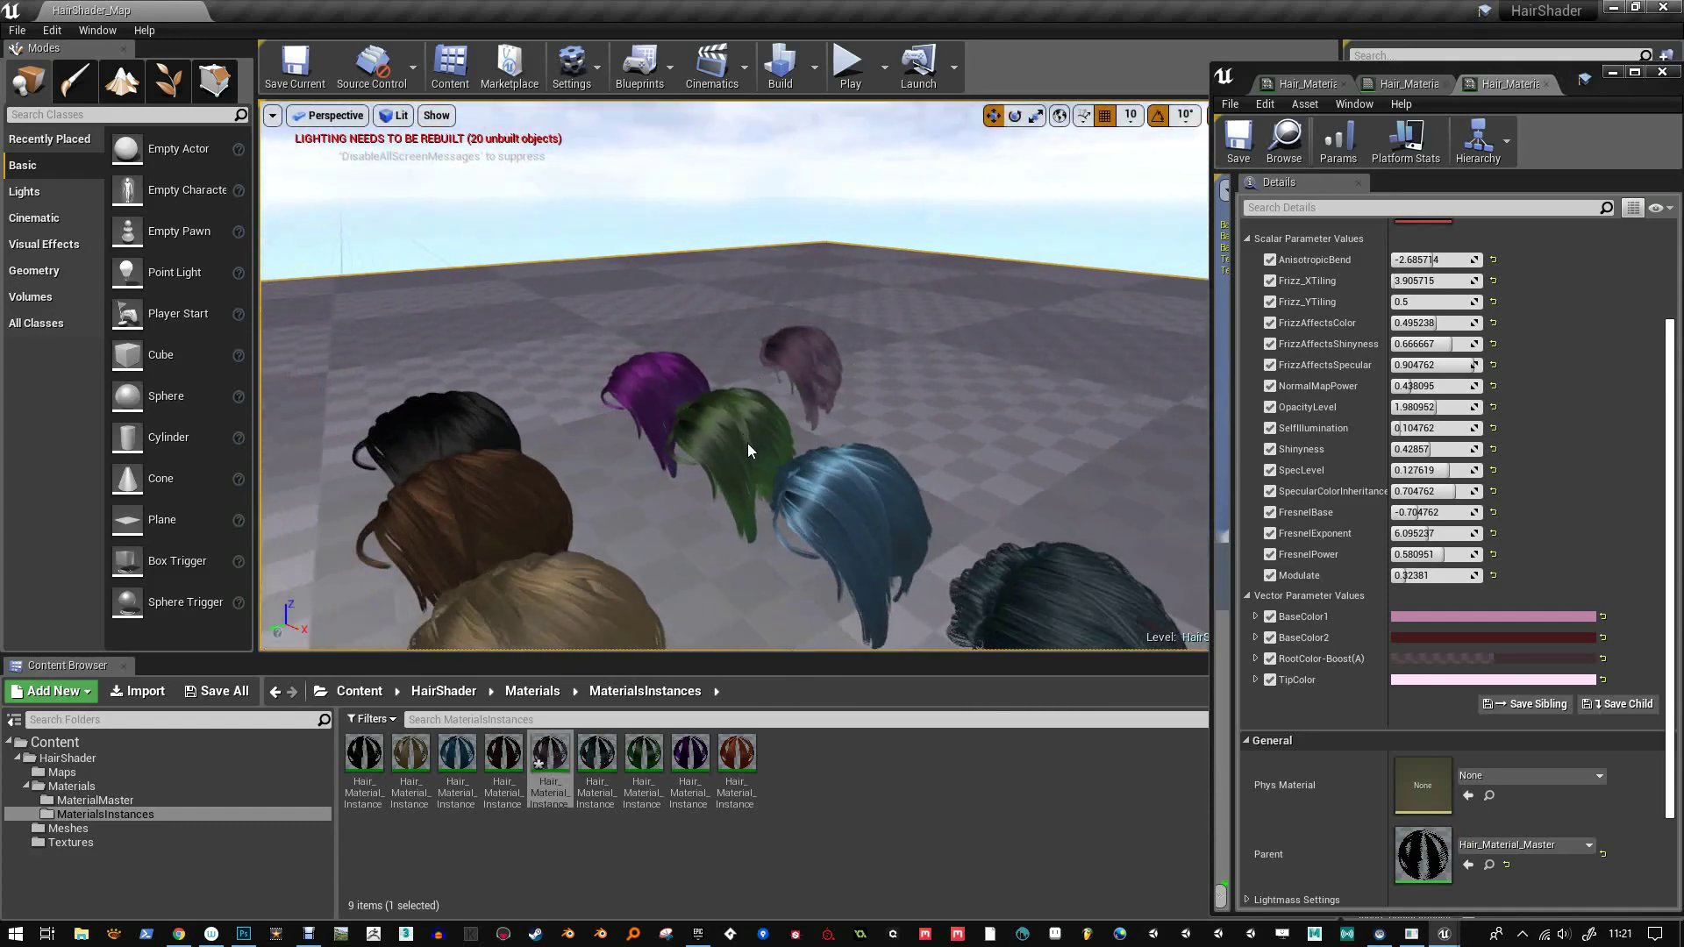
# Compare the new hair with the other coloured wigs in the level and save all changes
pyautogui.keyDown('alt'); pyautogui.moveTo(748, 444); pyautogui.dragTo(782, 444); pyautogui.keyUp('alt')
pyautogui.keyDown('alt'); pyautogui.moveTo(782, 444); pyautogui.dragTo(1243, 643, button='middle'); pyautogui.keyUp('alt')
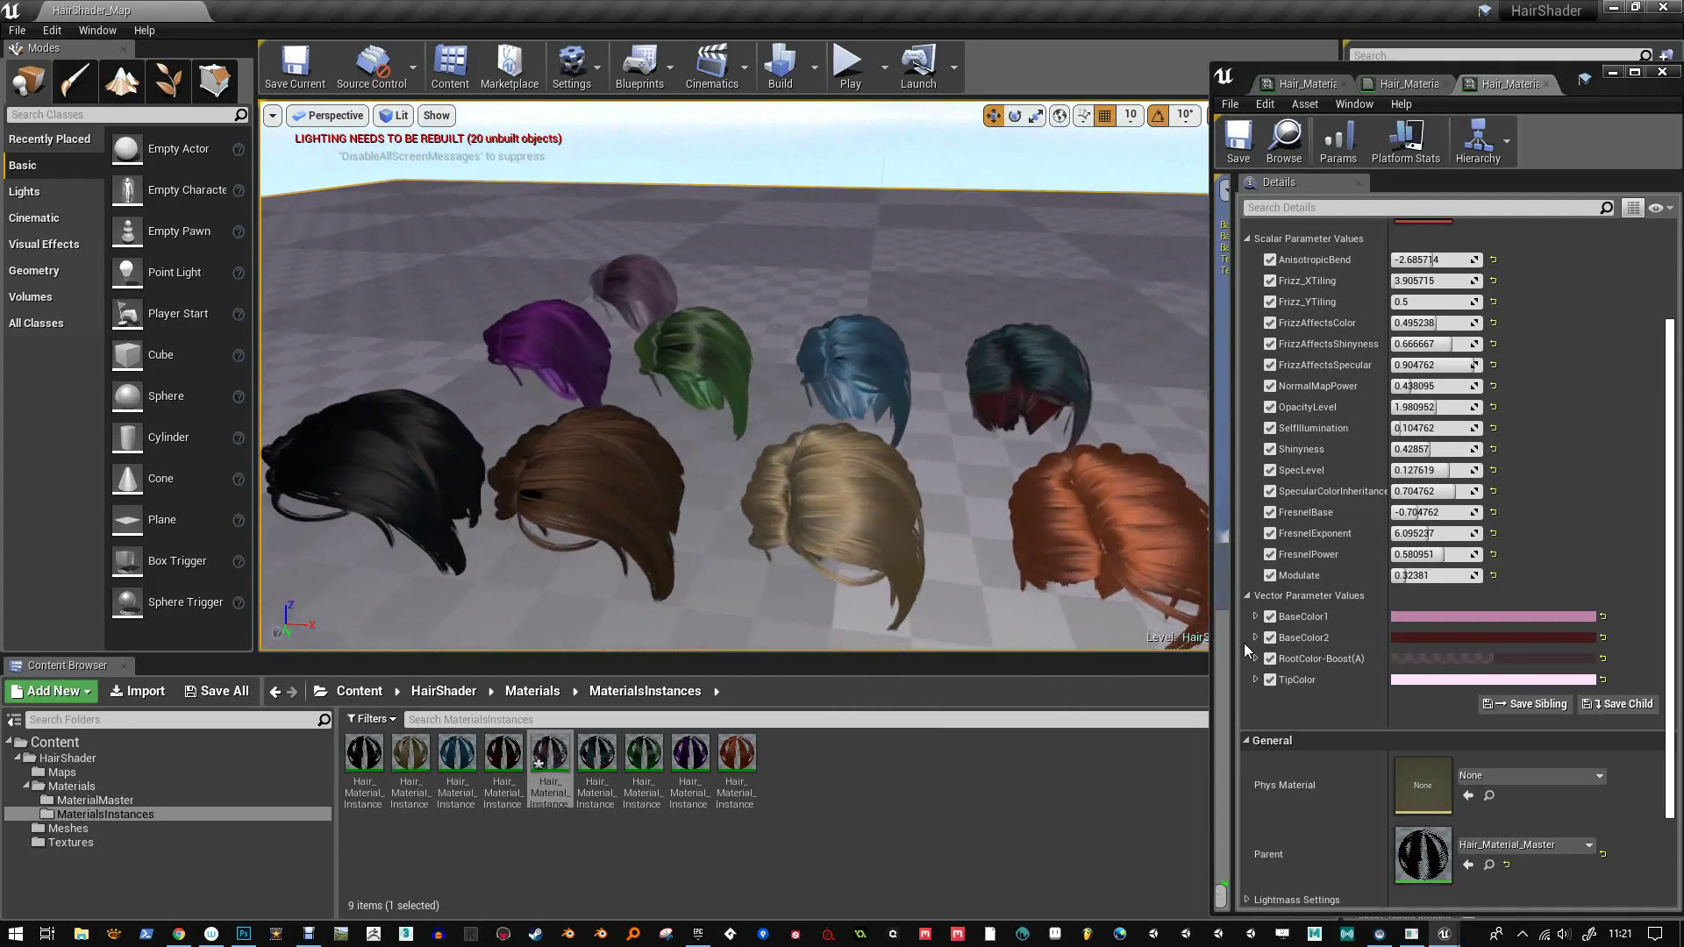
pyautogui.moveTo(1244, 644); pyautogui.dragTo(754, 476, button='right')
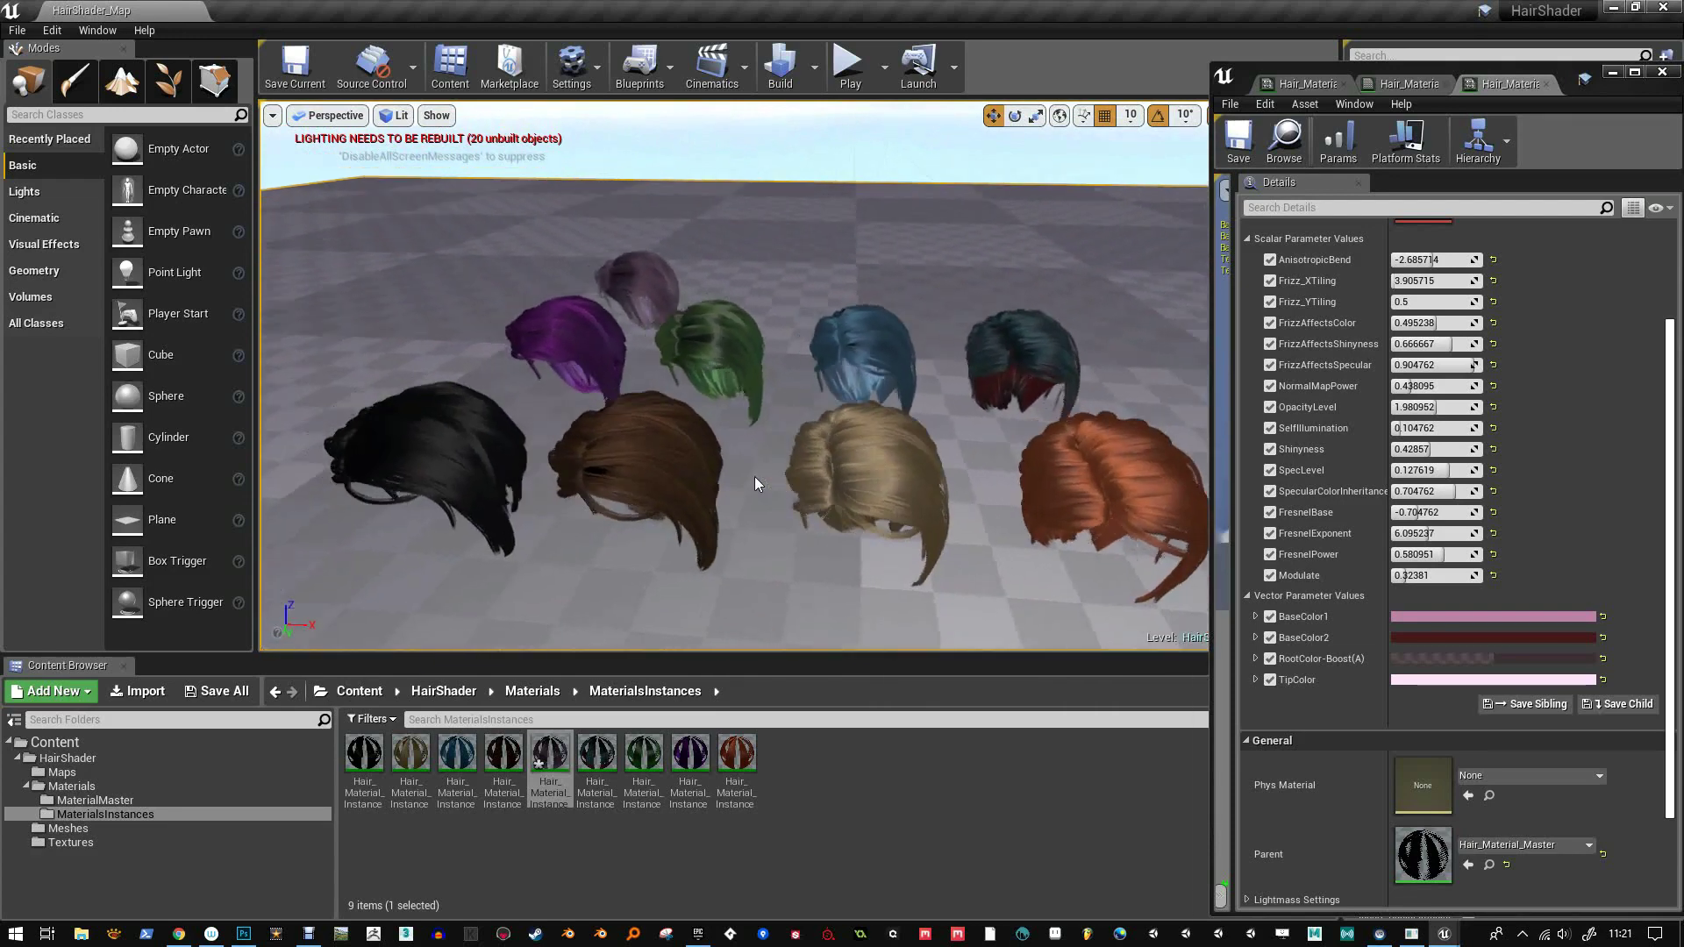
pyautogui.keyDown('alt'); pyautogui.moveTo(754, 477); pyautogui.dragTo(803, 470); pyautogui.keyUp('alt')
pyautogui.hotkey('ctrl', 'shift', 's')
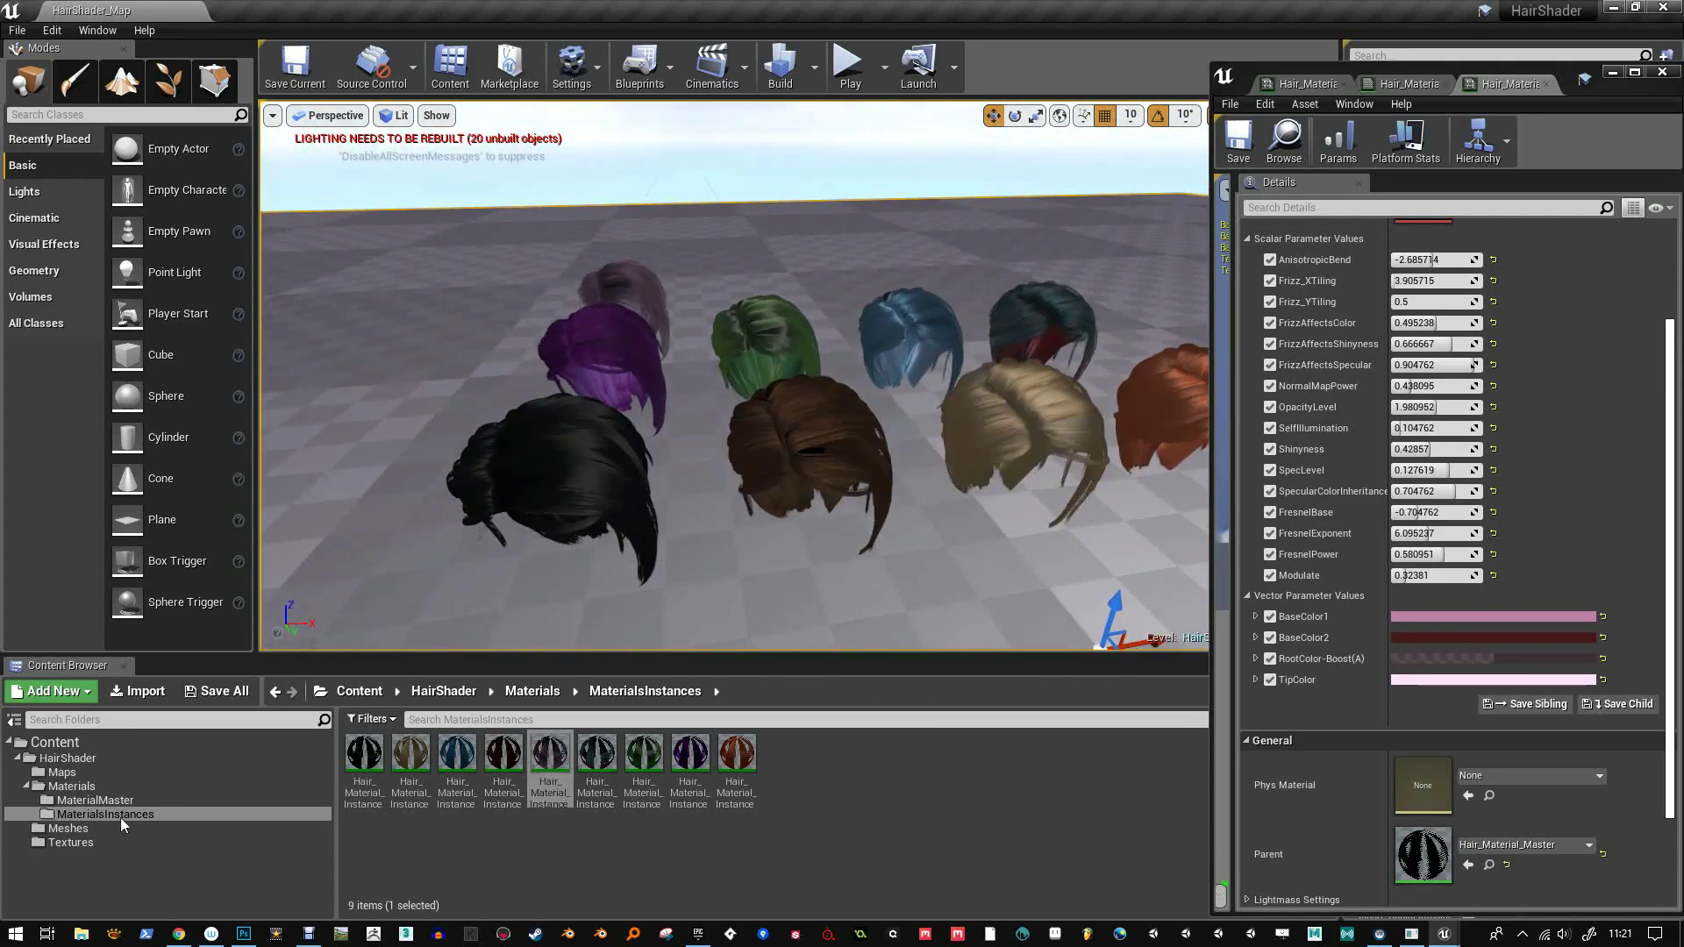
# Open Hair_Material_Master from the MaterialMaster folder and maximise its material editor window
pyautogui.click(95, 799)
pyautogui.doubleClick(364, 753)
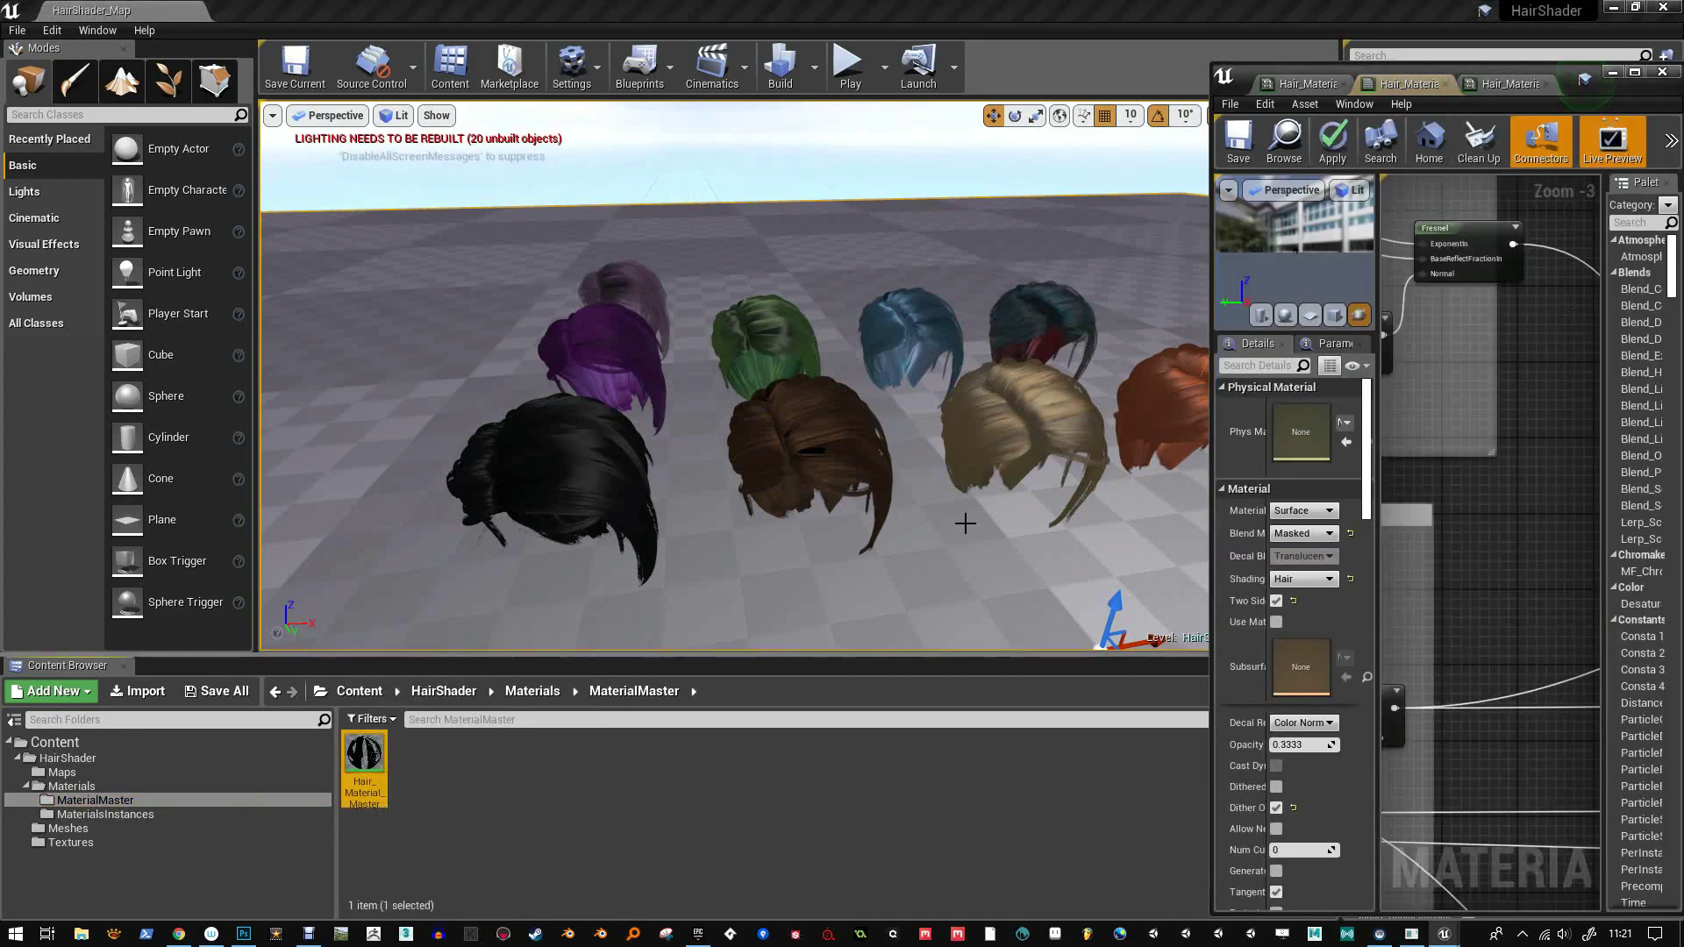
pyautogui.click(1633, 72)
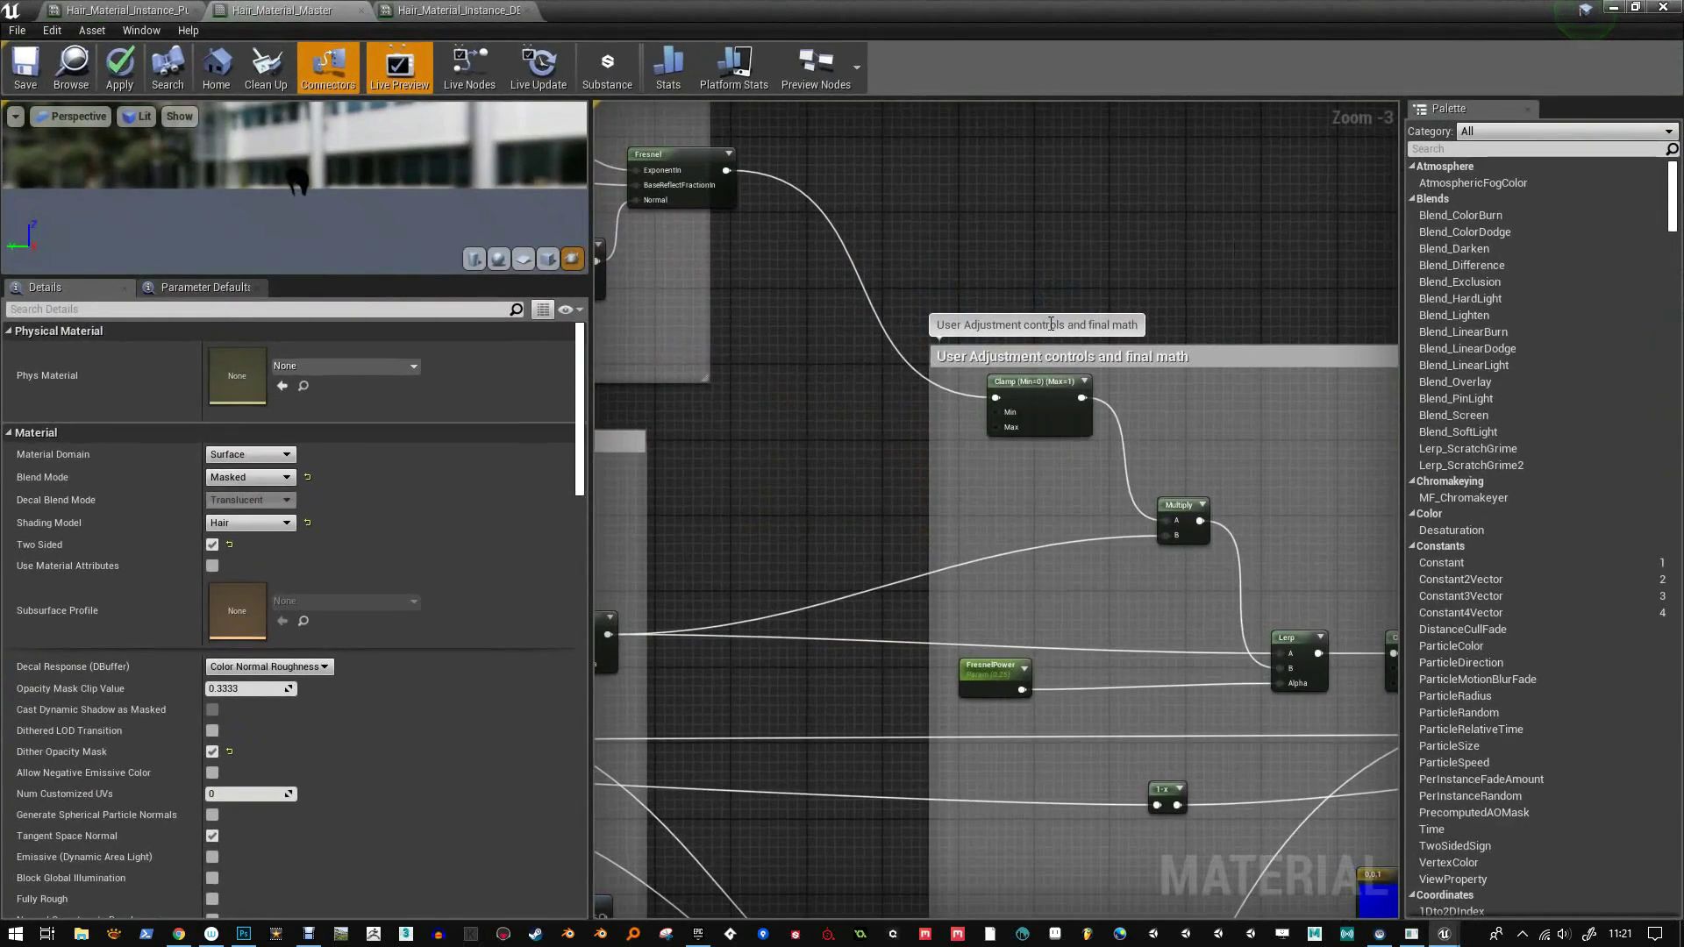
# Examine the master material's graph, covering the base inputs, the Main Math and some user controls group, and the Fresnel group
pyautogui.scroll(-9, 1088, 411)
pyautogui.scroll(3, 1087, 410)
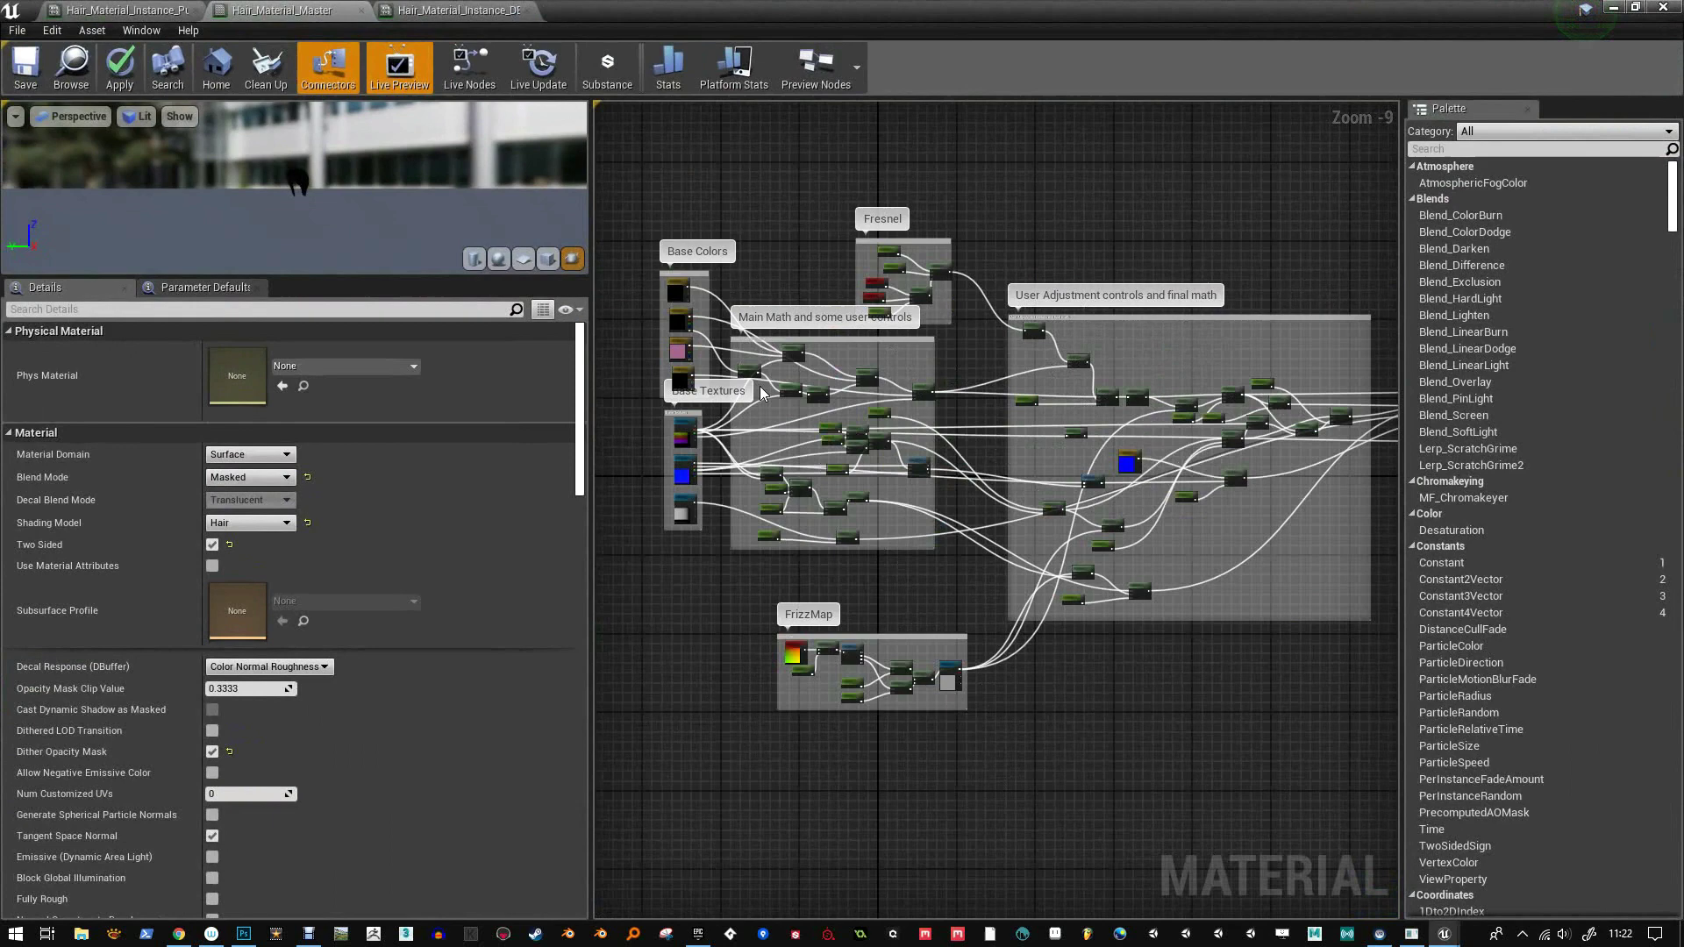
pyautogui.scroll(3, 761, 392)
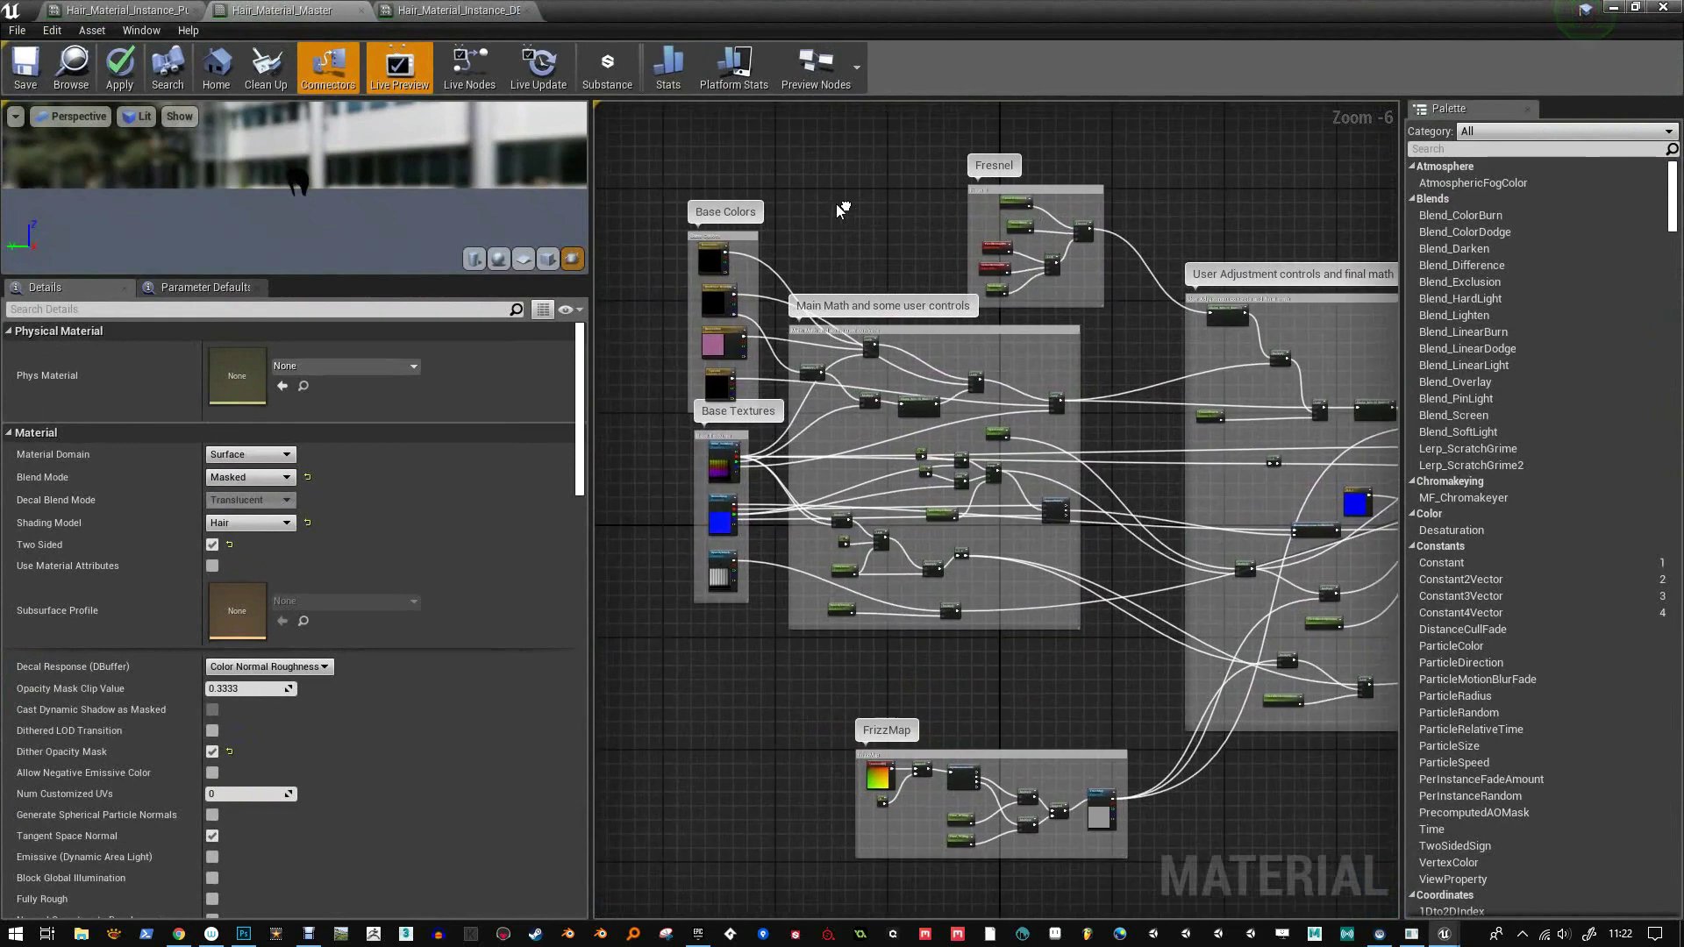
pyautogui.scroll(2, 772, 360)
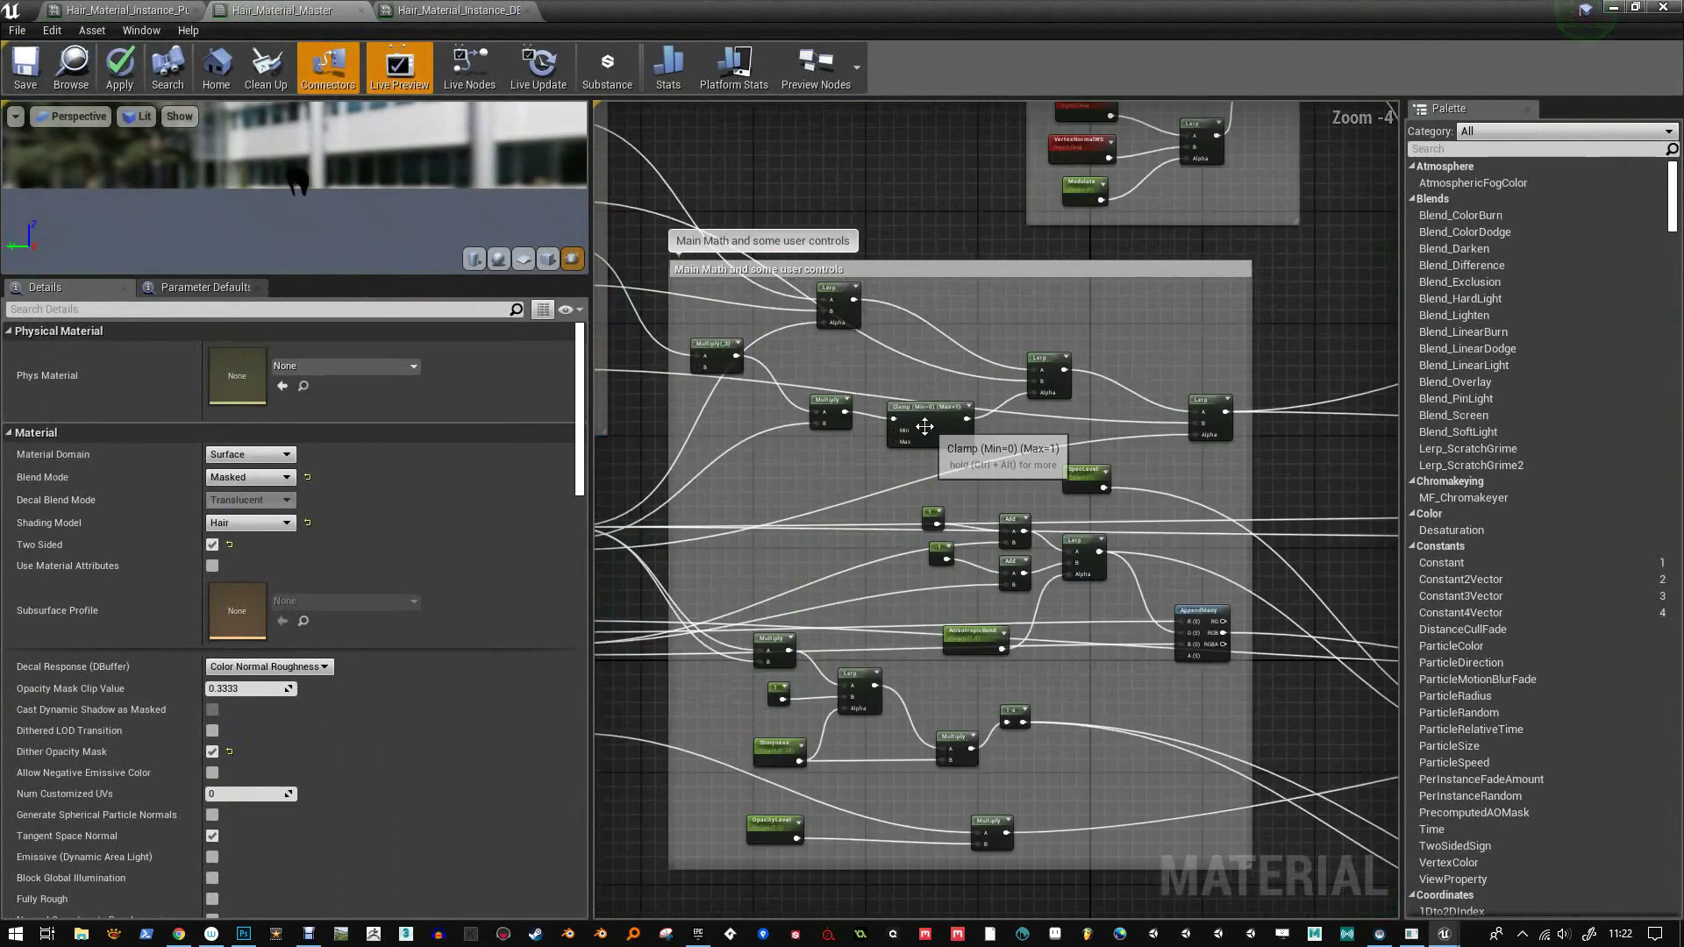
pyautogui.scroll(2, 874, 399)
pyautogui.moveTo(998, 524); pyautogui.dragTo(981, 360, button='right')
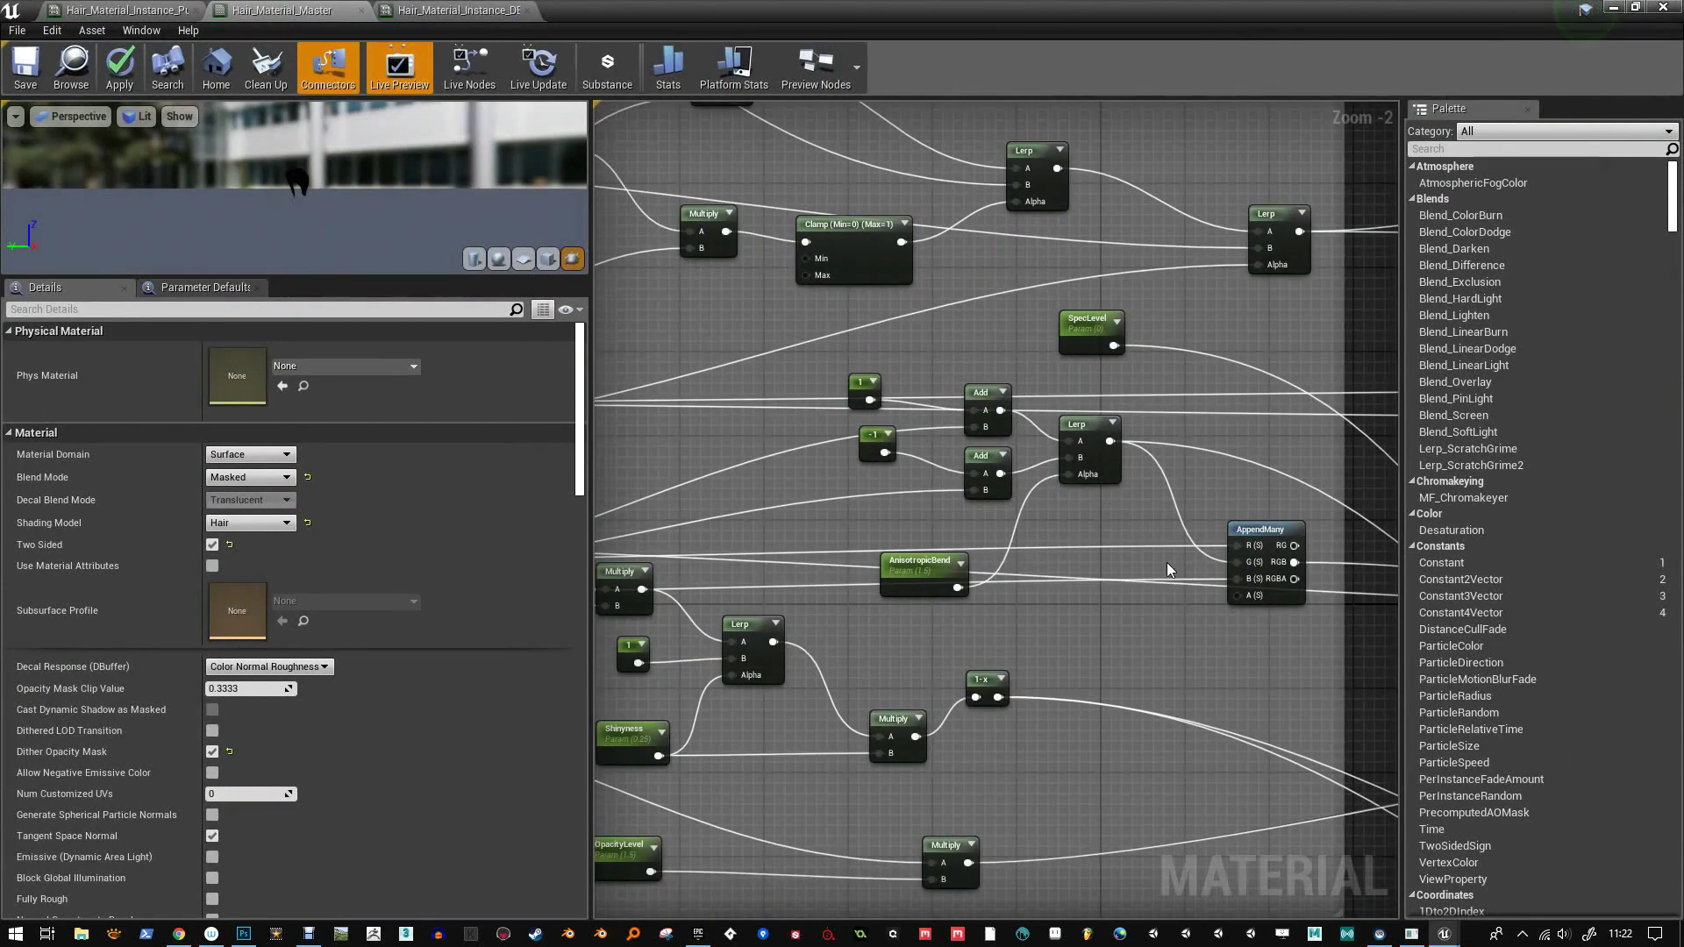
pyautogui.scroll(-2, 1114, 607)
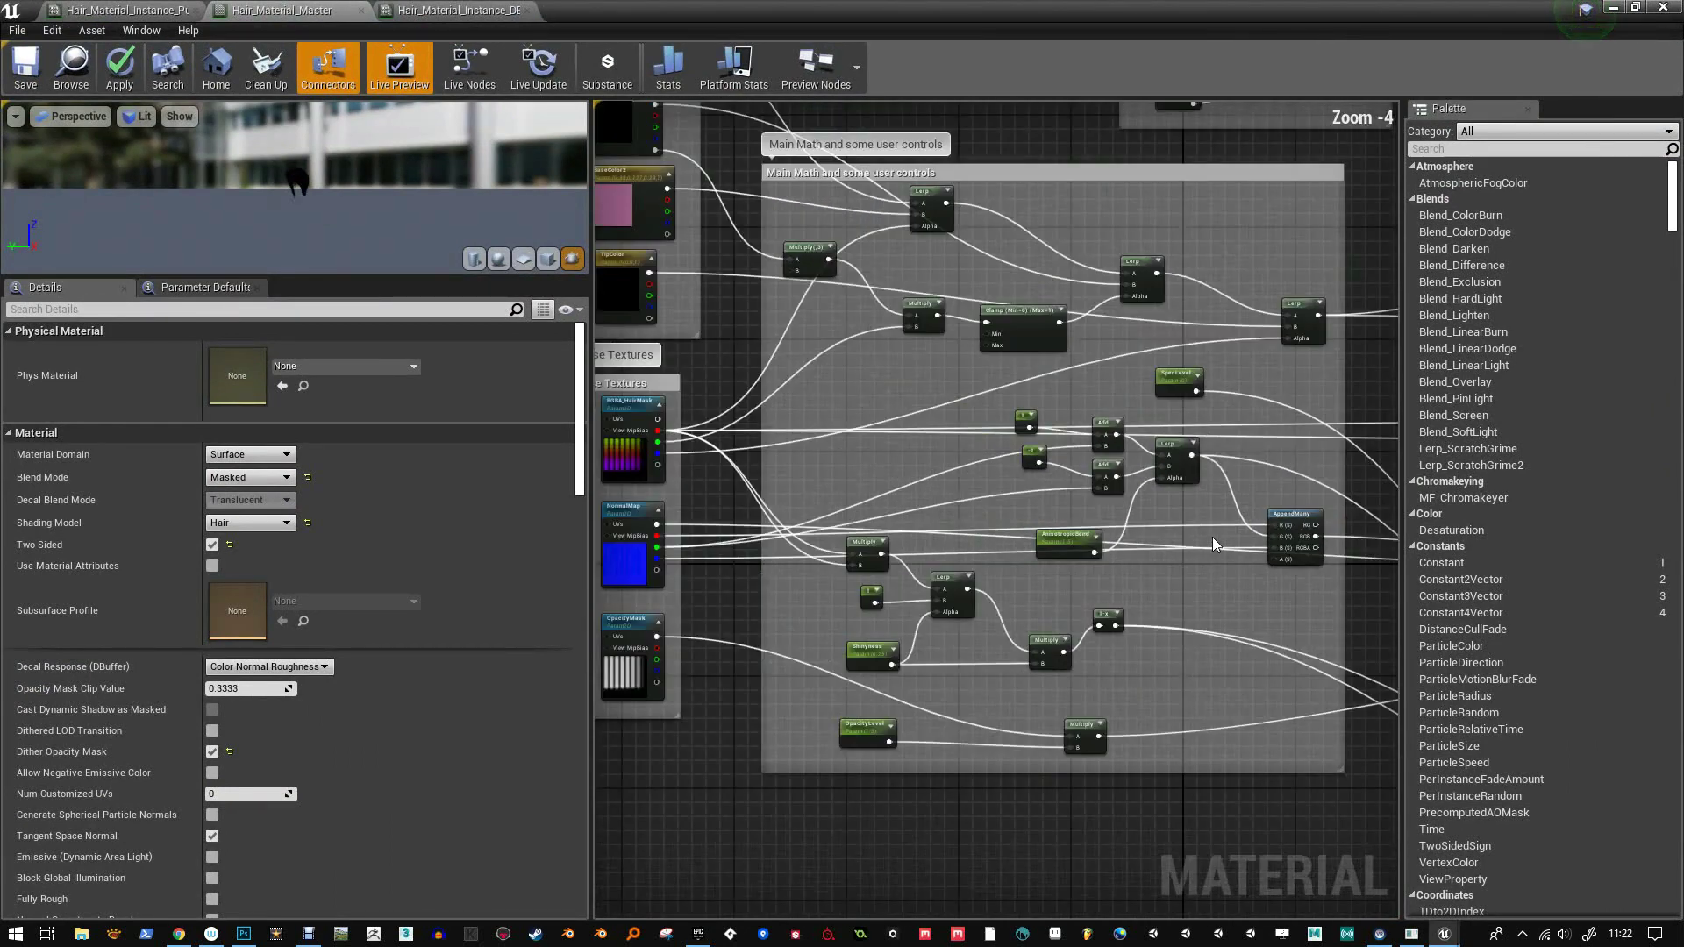
pyautogui.moveTo(1213, 538); pyautogui.dragTo(1002, 603, button='right')
pyautogui.scroll(-1, 1077, 492)
pyautogui.moveTo(1128, 294); pyautogui.dragTo(1061, 482, button='right')
pyautogui.scroll(2, 1040, 318)
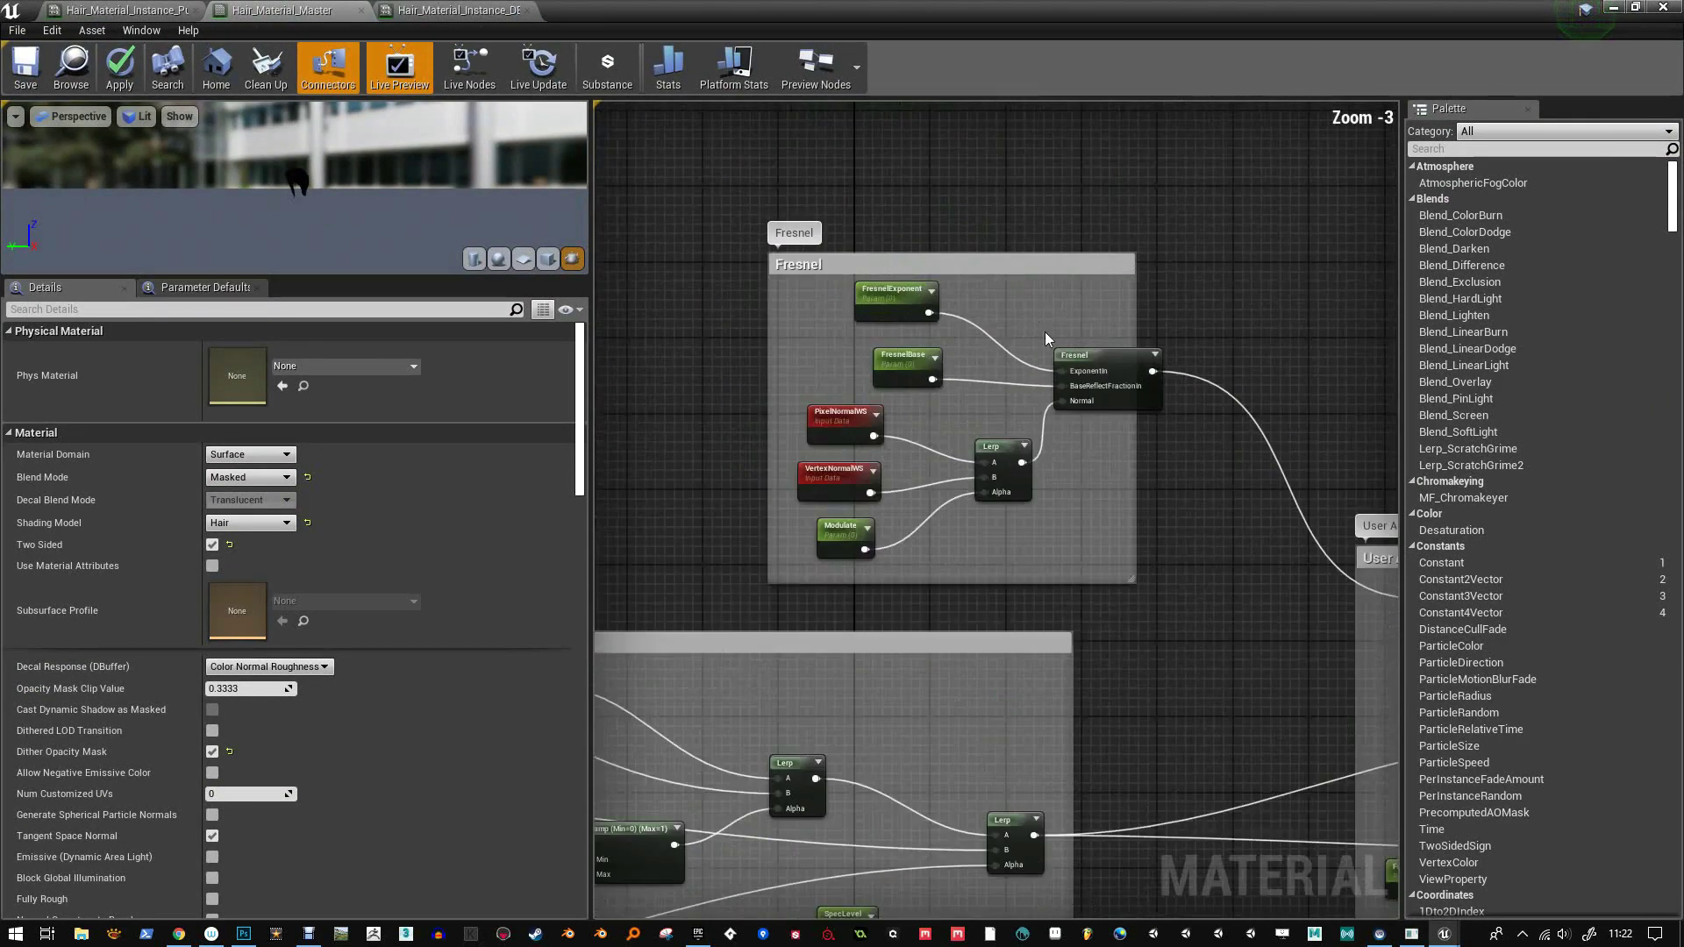
pyautogui.moveTo(1131, 578); pyautogui.dragTo(1088, 571, button='right')
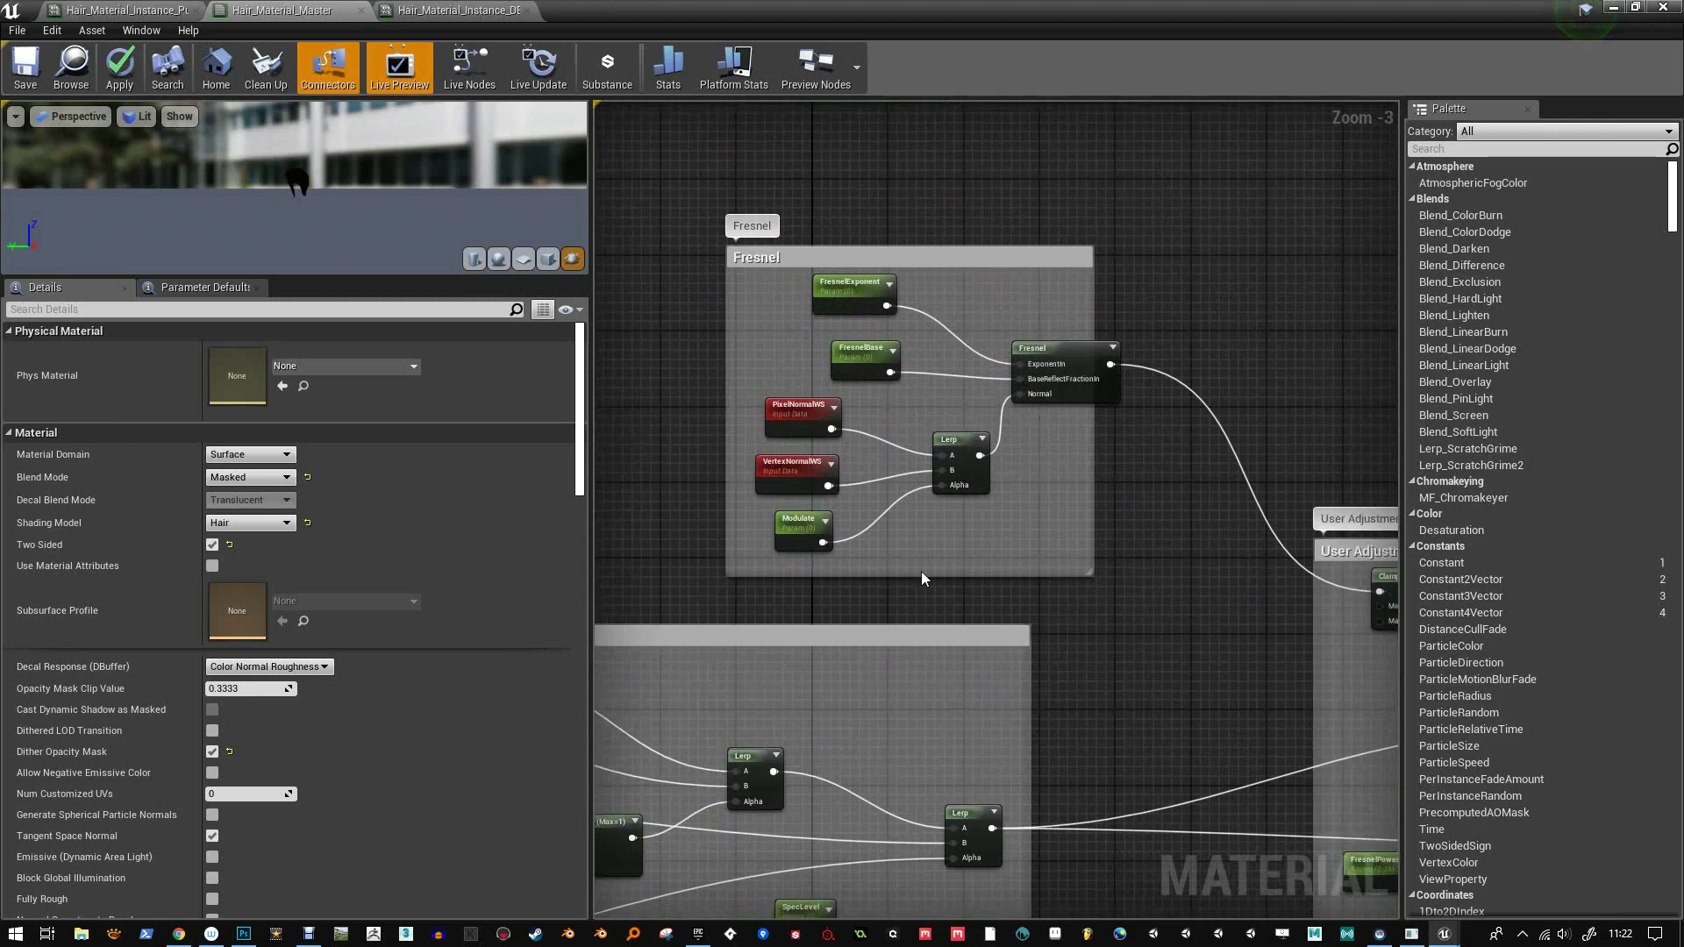
# Examine the FrizzMap and User Adjustment controls and final math groups, and restore the material editor to a smaller floating window
pyautogui.scroll(-3, 1114, 530)
pyautogui.moveTo(1194, 622); pyautogui.dragTo(1002, 381, button='right')
pyautogui.moveTo(905, 683); pyautogui.dragTo(956, 549, button='right')
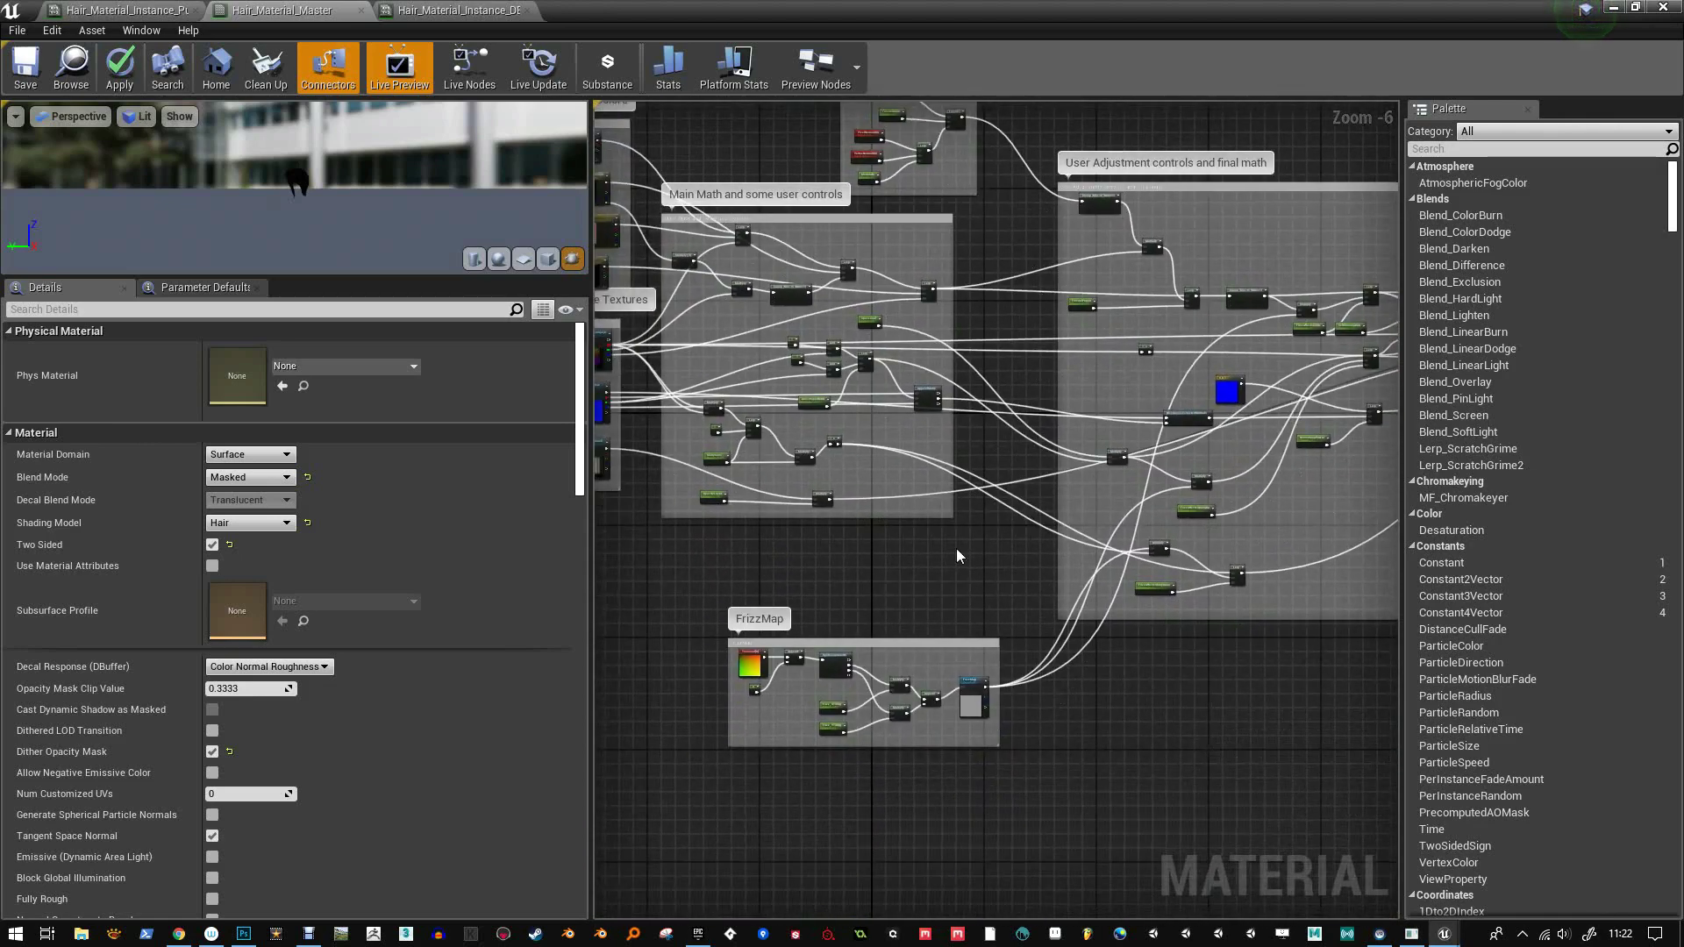
pyautogui.scroll(2, 917, 611)
pyautogui.moveTo(877, 745); pyautogui.dragTo(959, 601, button='right')
pyautogui.moveTo(1246, 448); pyautogui.dragTo(1048, 557, button='right')
pyautogui.scroll(-1, 1245, 435)
pyautogui.scroll(1, 1038, 531)
pyautogui.scroll(1, 1048, 558)
pyautogui.scroll(-5, 1049, 557)
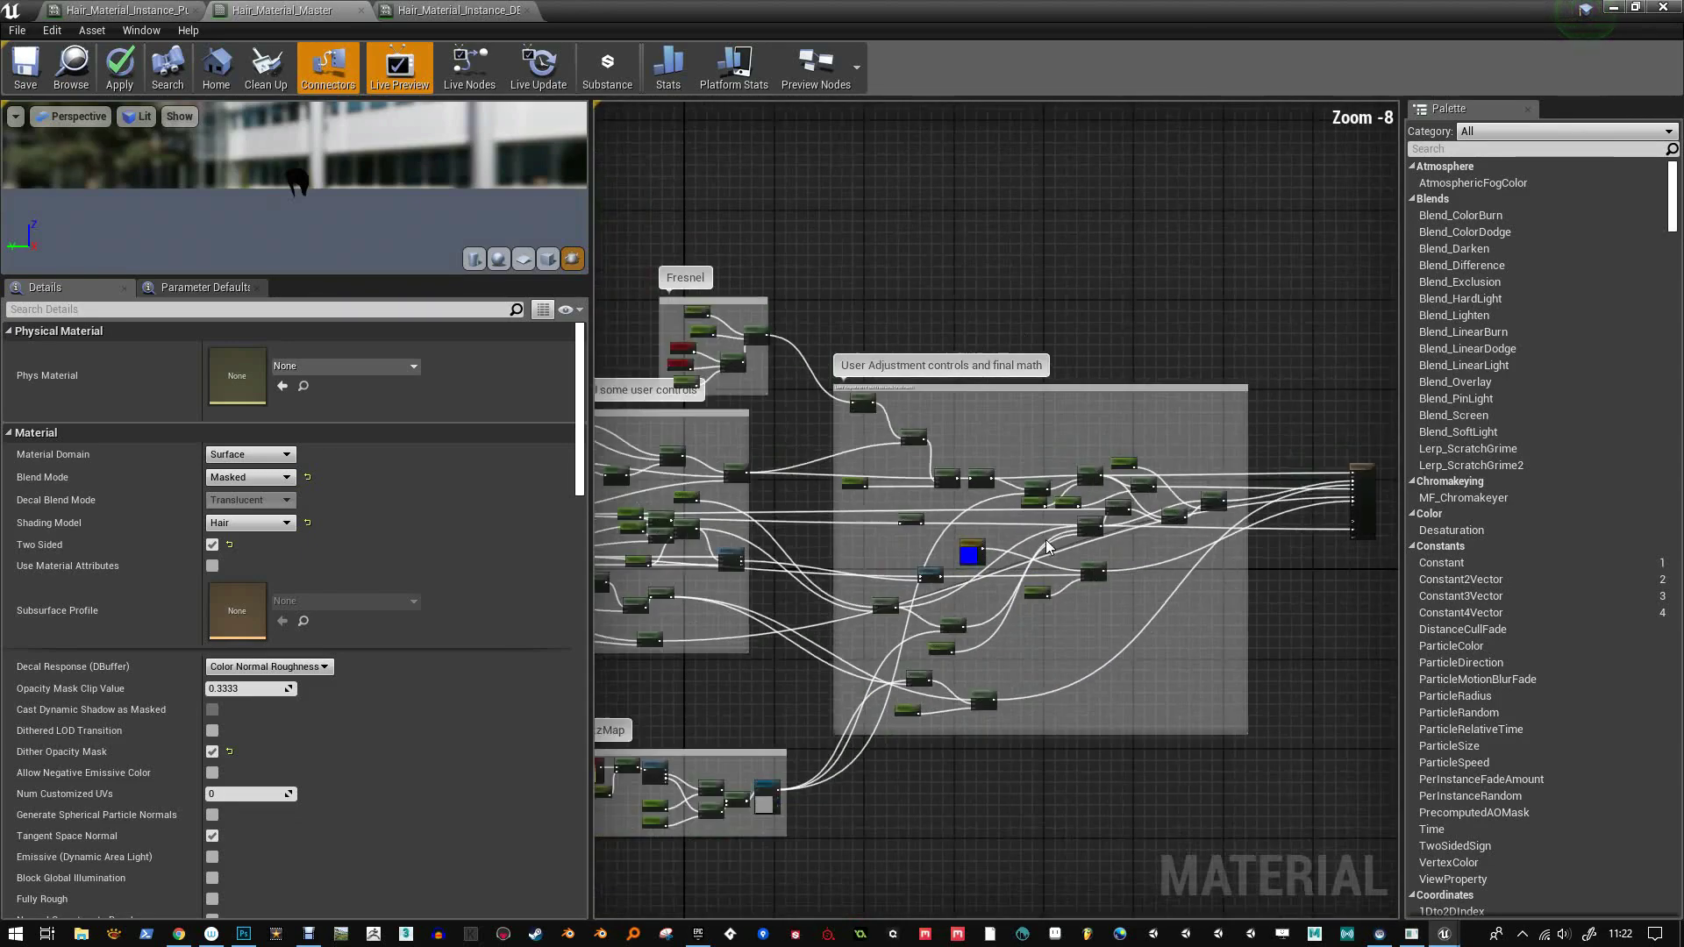
pyautogui.moveTo(846, 239); pyautogui.dragTo(1164, 299, button='right')
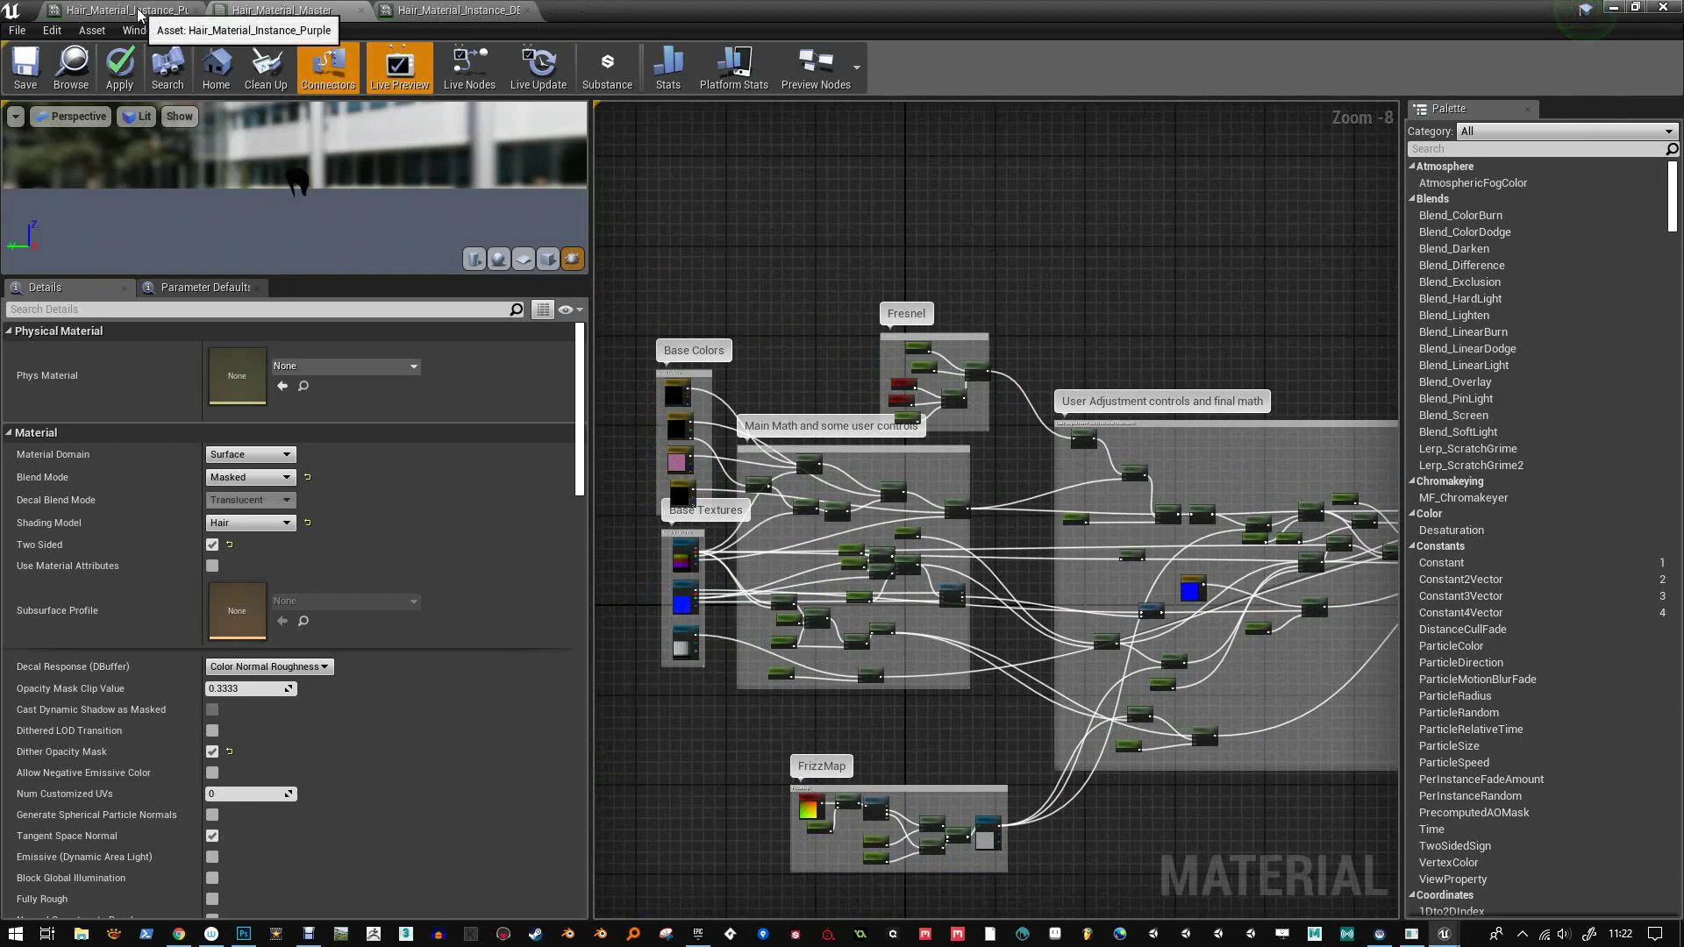
pyautogui.doubleClick(749, 20)
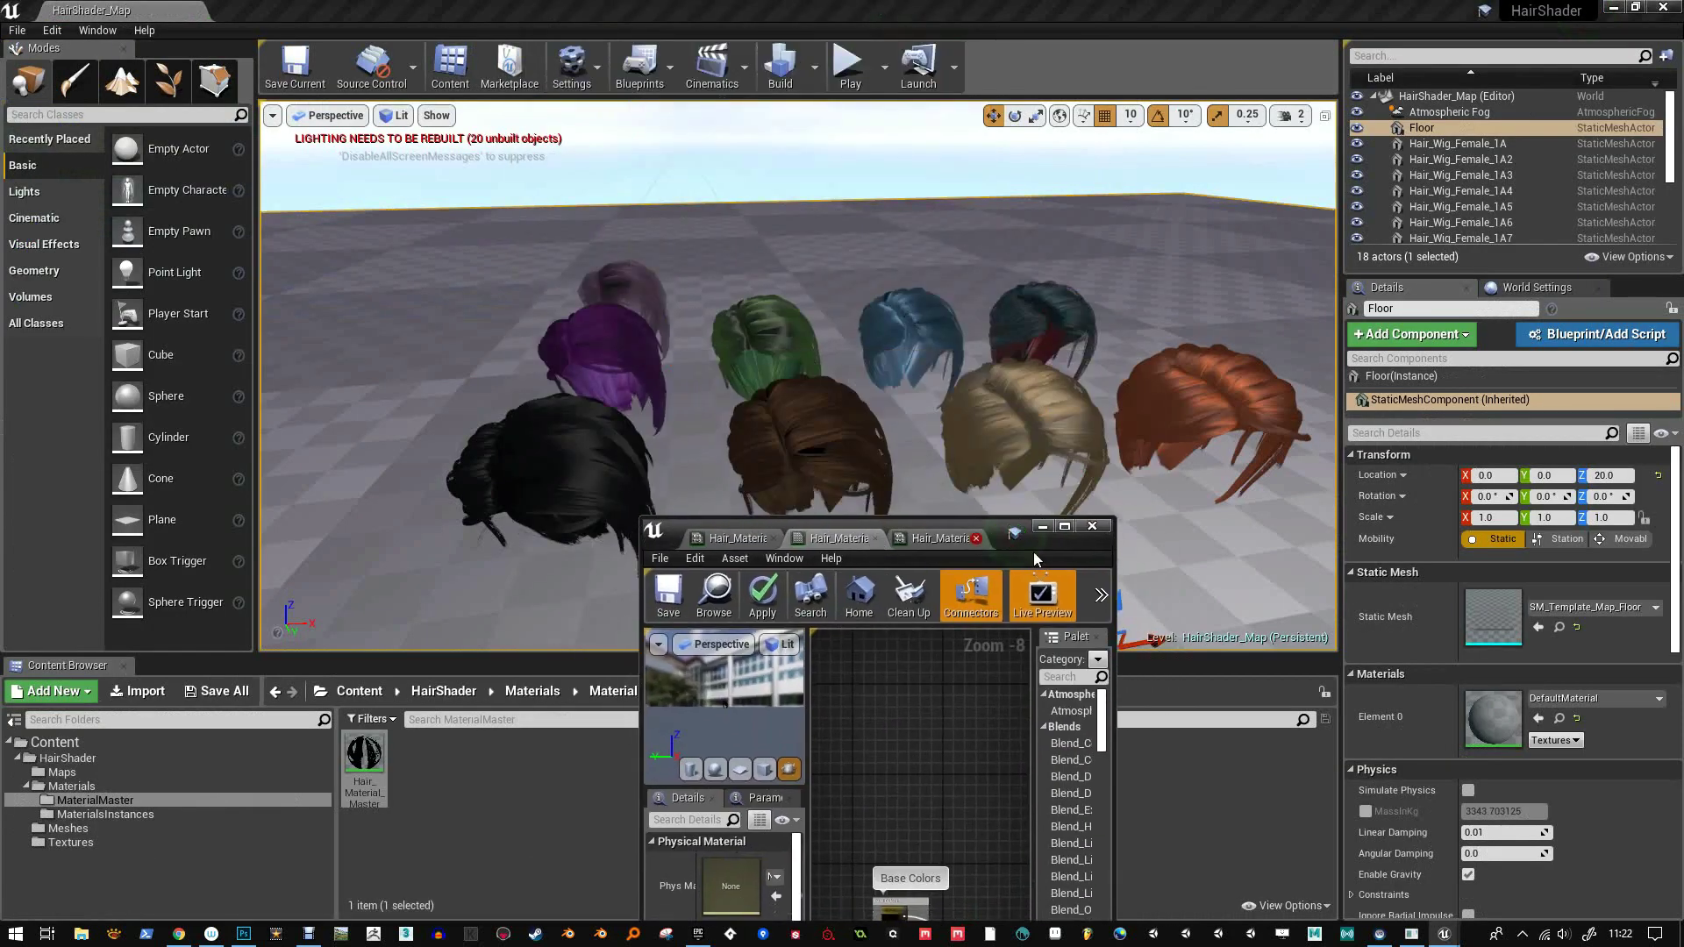